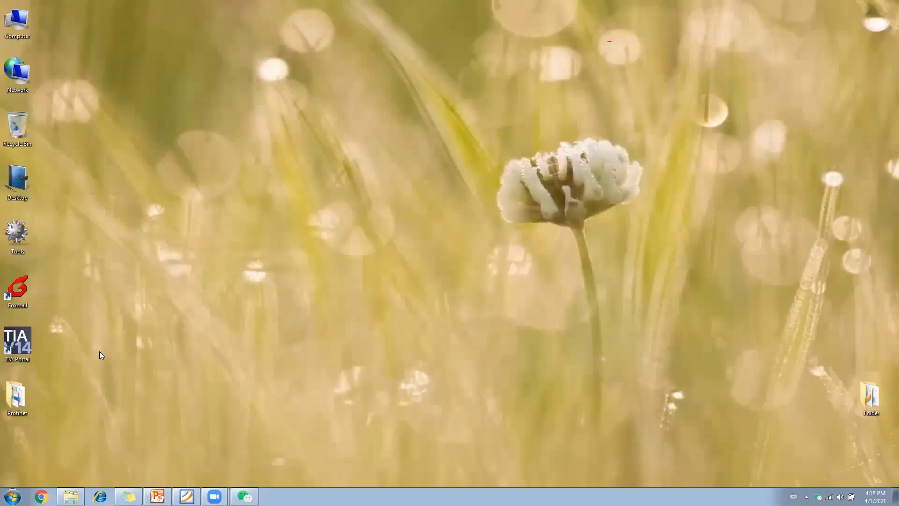
Step: In TIA Portal, create a new project named Profinet-test and open it in the project view
double_click(20, 347)
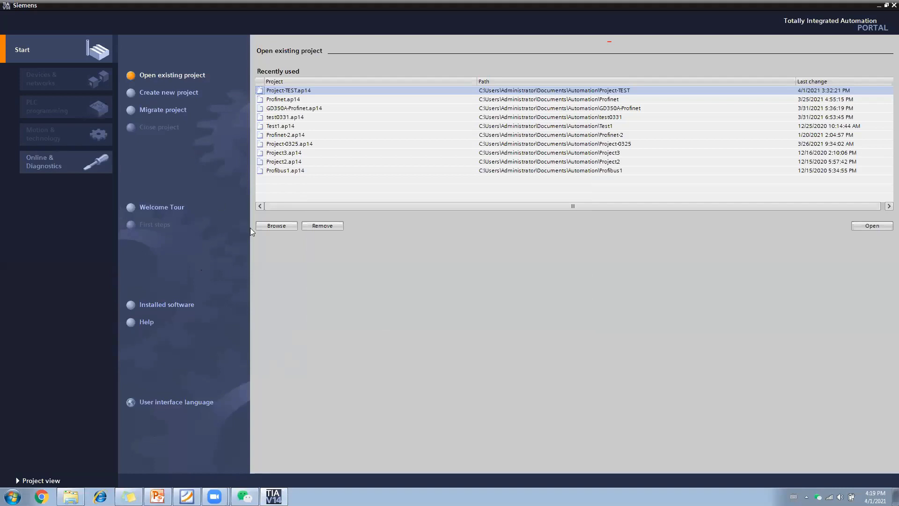
click(166, 97)
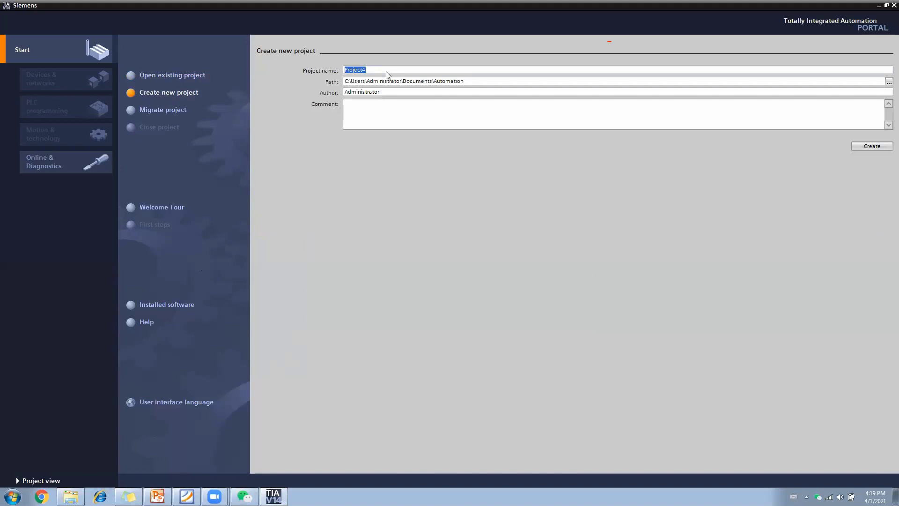
text(P)
click(865, 147)
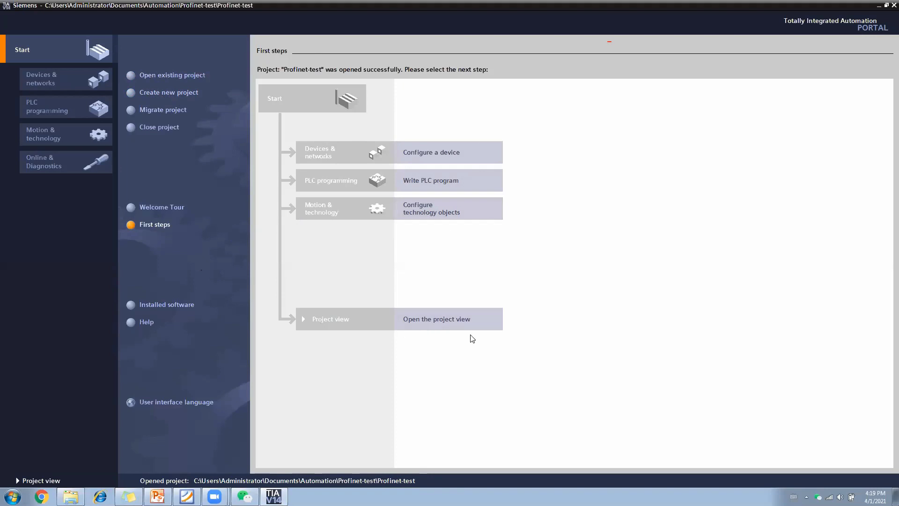
click(439, 320)
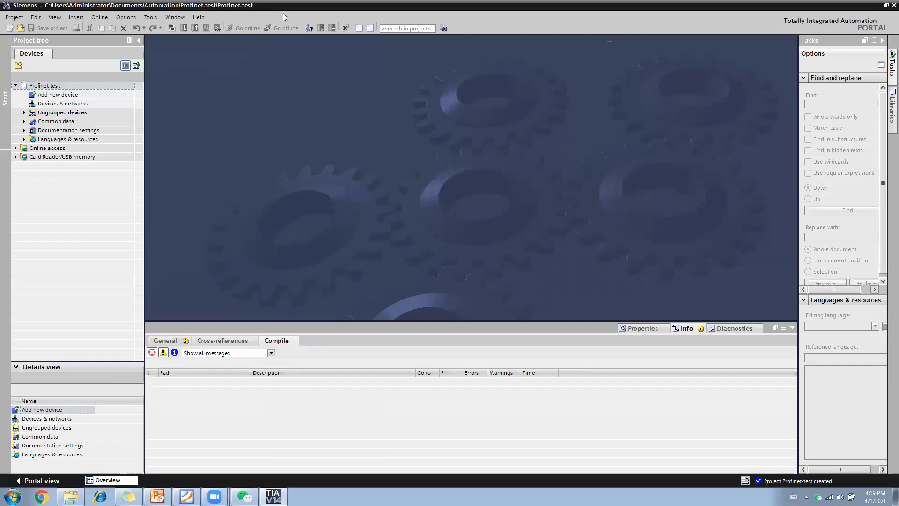
Step: Open the general station description (GSD) file manager and choose the desktop's Profinet folder as the source path
click(150, 16)
click(118, 18)
click(118, 19)
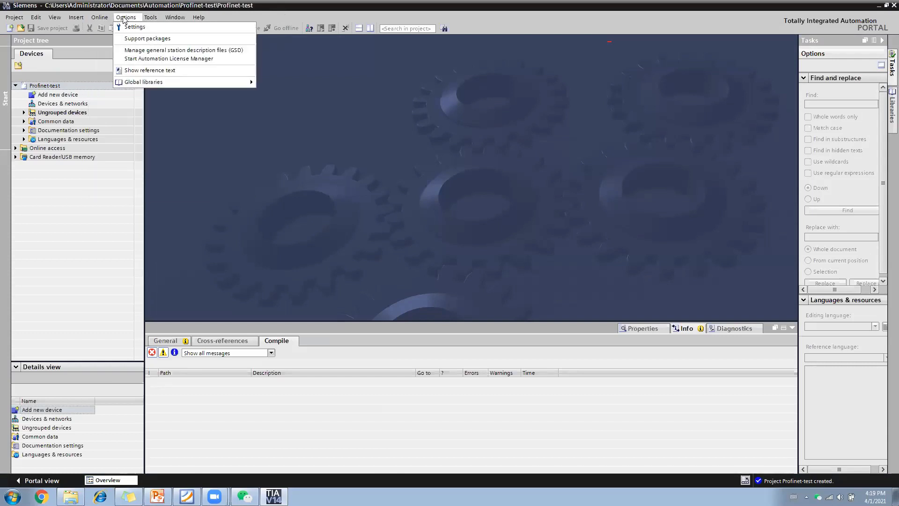
click(145, 51)
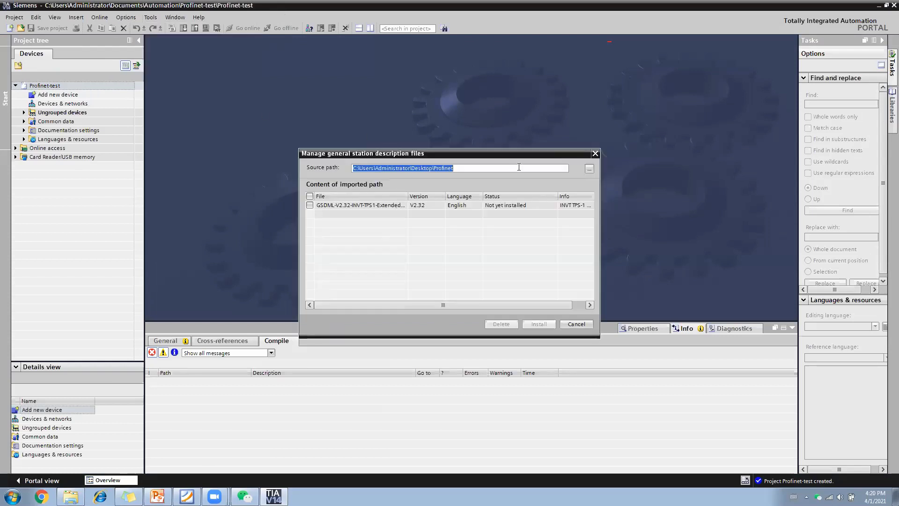
click(502, 171)
double_click(503, 170)
click(529, 174)
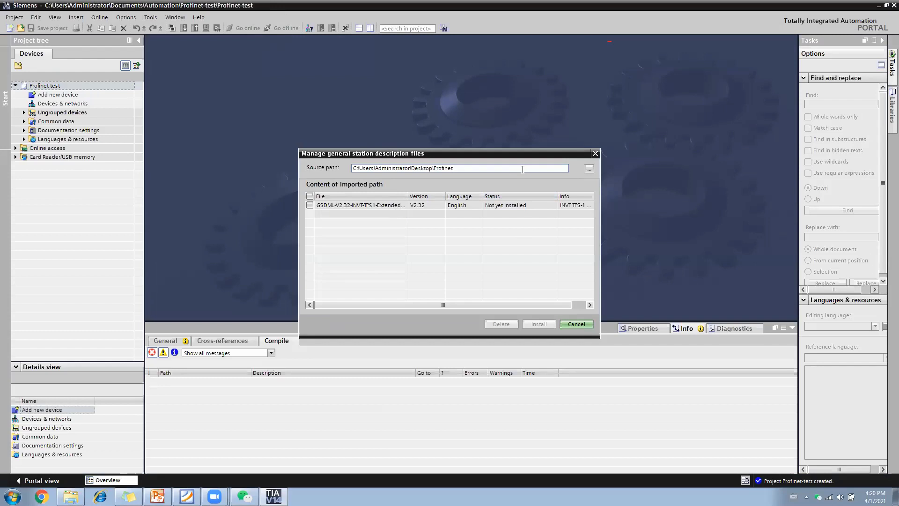
drag(359, 171, 457, 169)
click(461, 169)
click(588, 168)
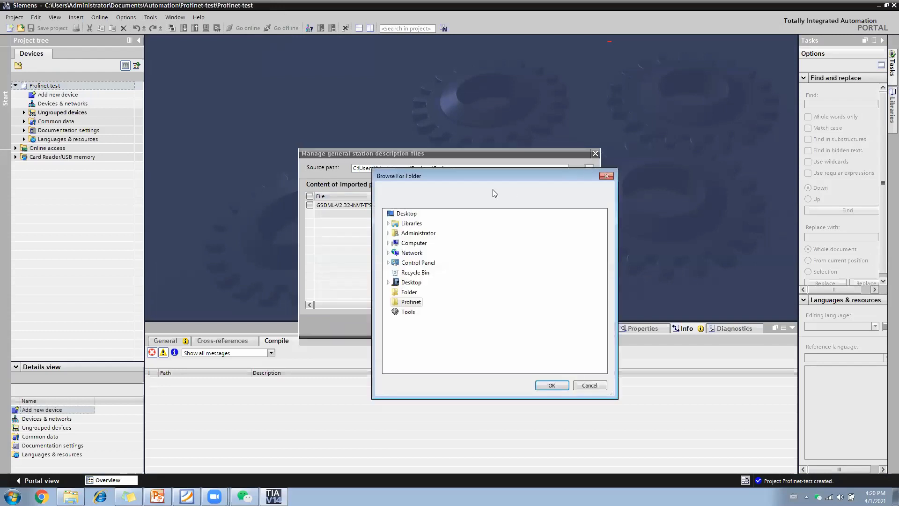
drag(479, 177, 413, 184)
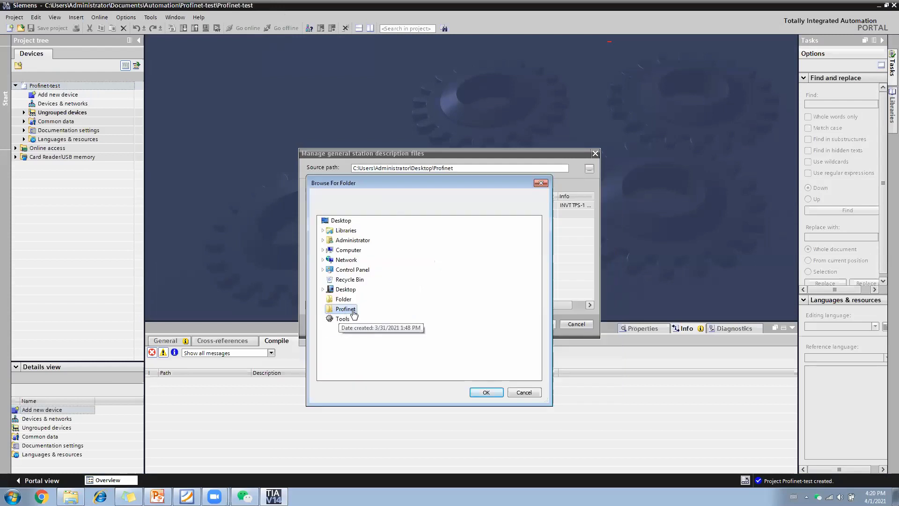
click(479, 392)
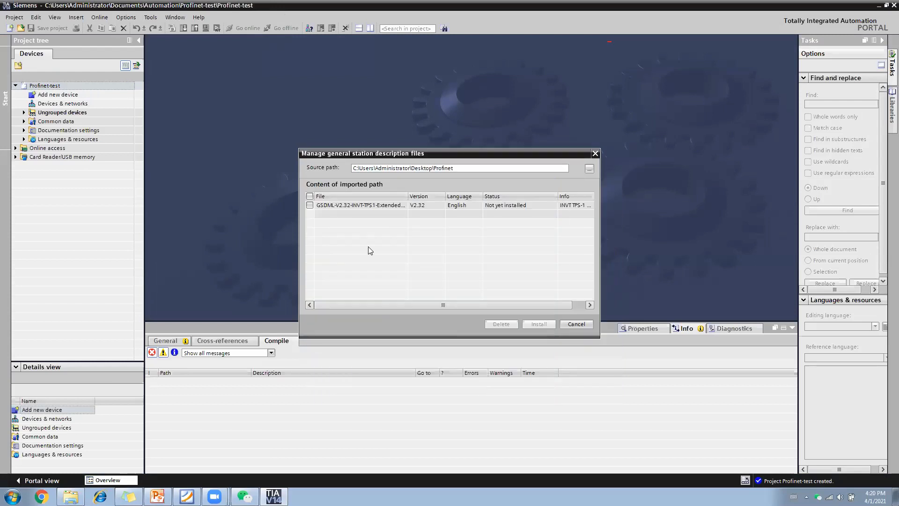
Step: Install the GSDML-V2.32-INVT-TPS1-Extended description file and close the GSD manager
click(309, 206)
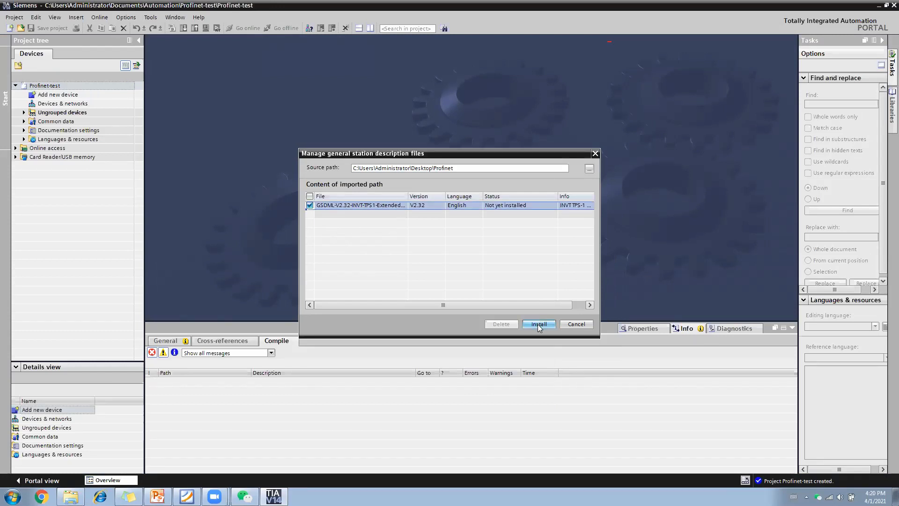
click(538, 324)
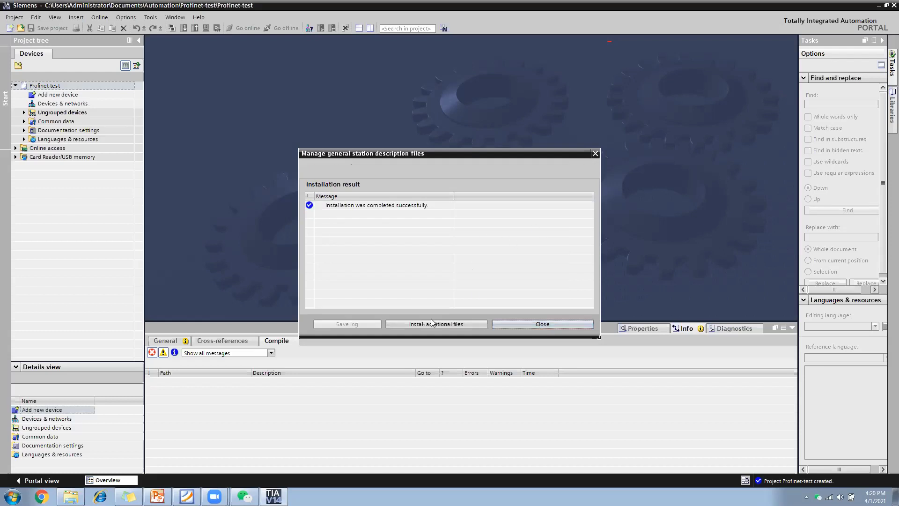
click(525, 325)
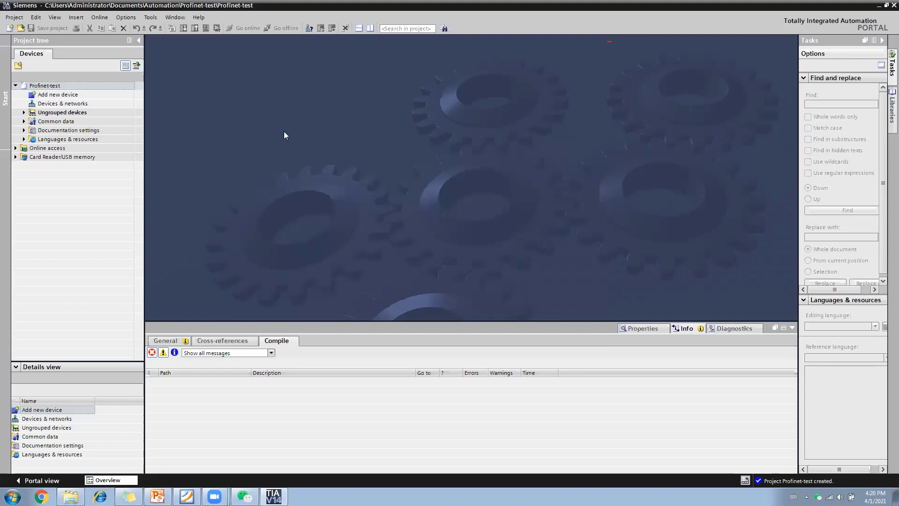
Step: Add a SIMATIC S7-1200 controller, CPU 1215C AC/DC/Rly with article number 6ES7 215-1BG40-0XB0, to the project
click(43, 95)
double_click(44, 95)
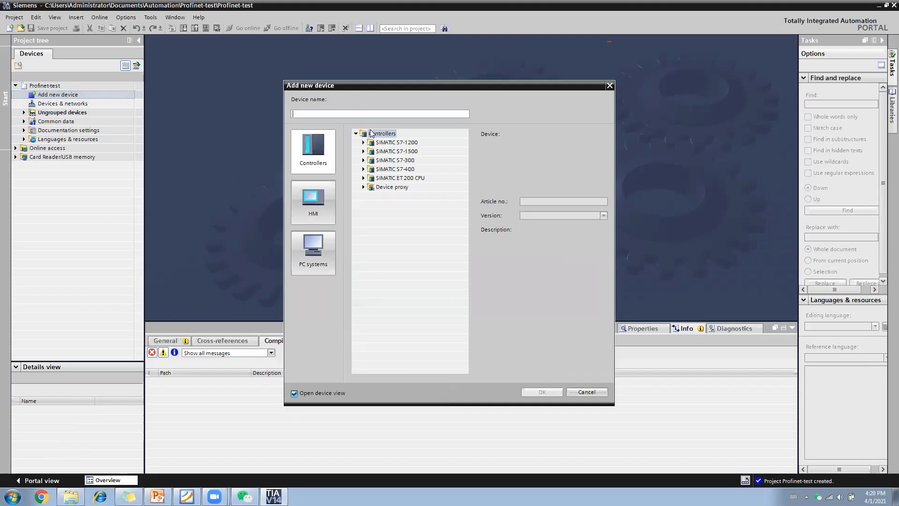
click(364, 143)
click(371, 151)
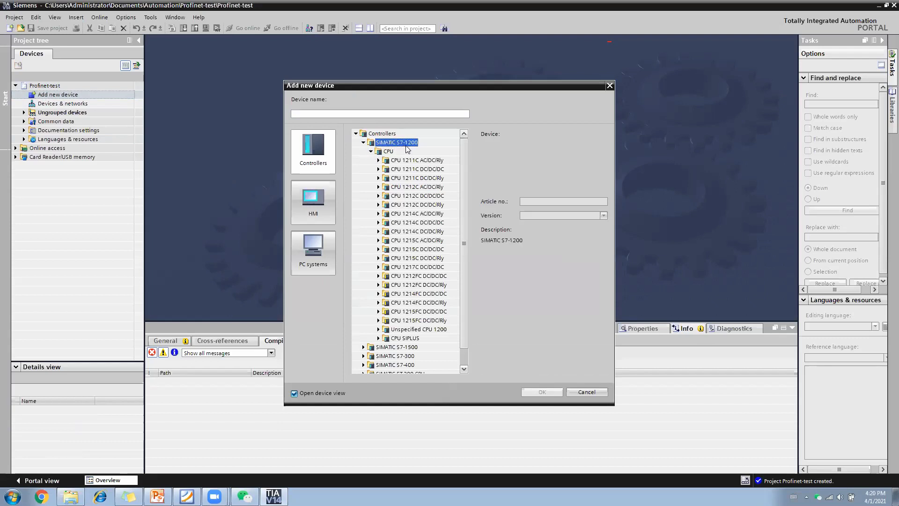
click(379, 241)
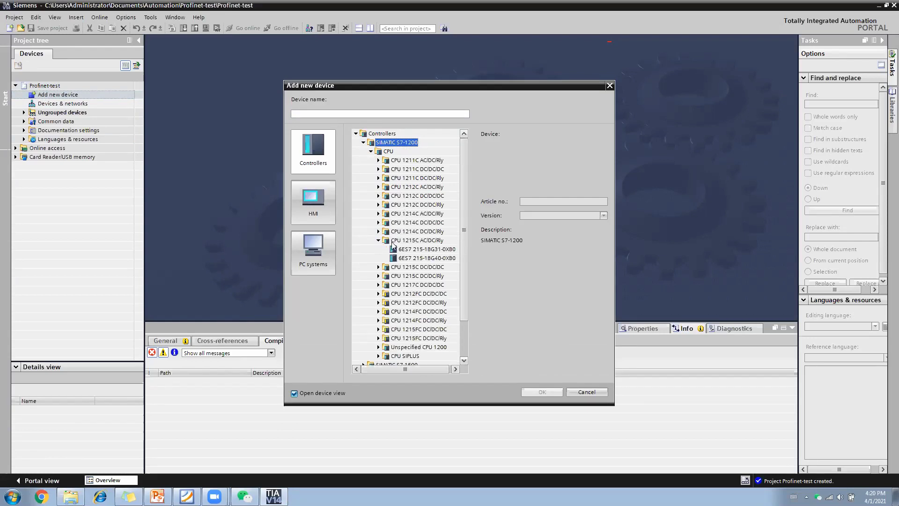
click(396, 241)
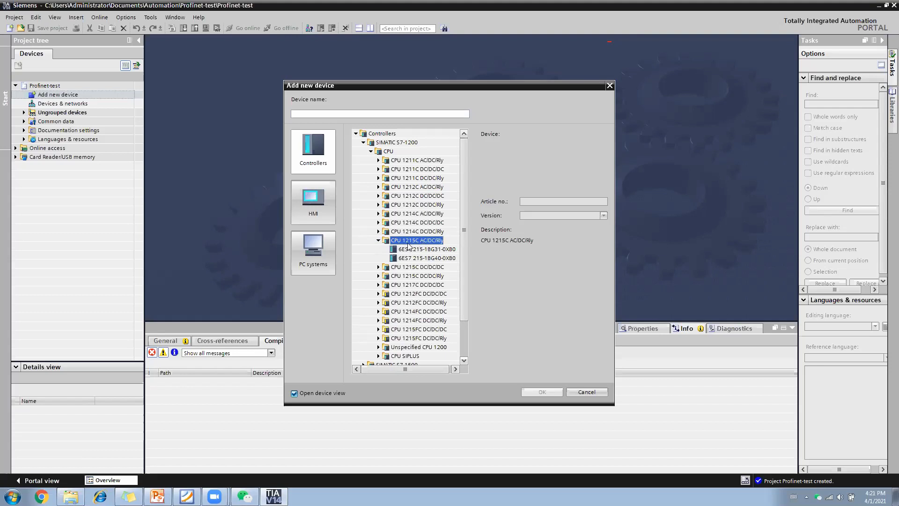
click(427, 259)
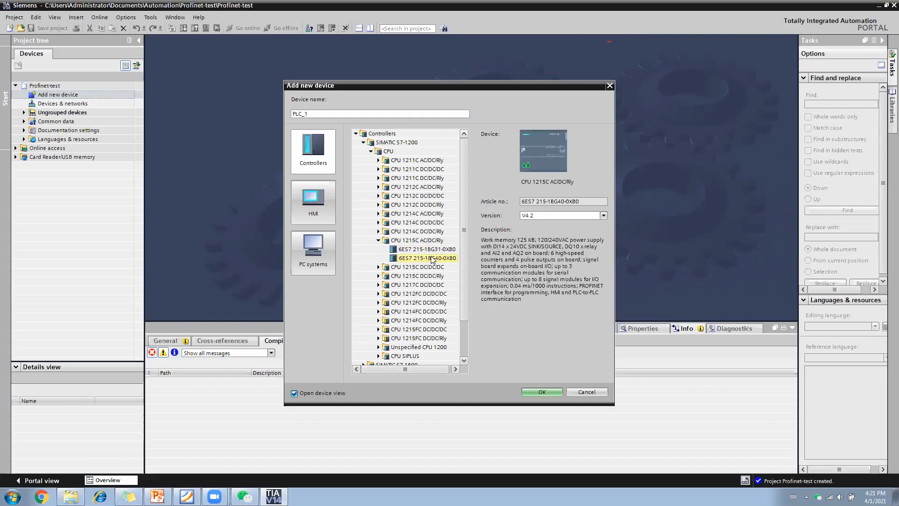
click(428, 261)
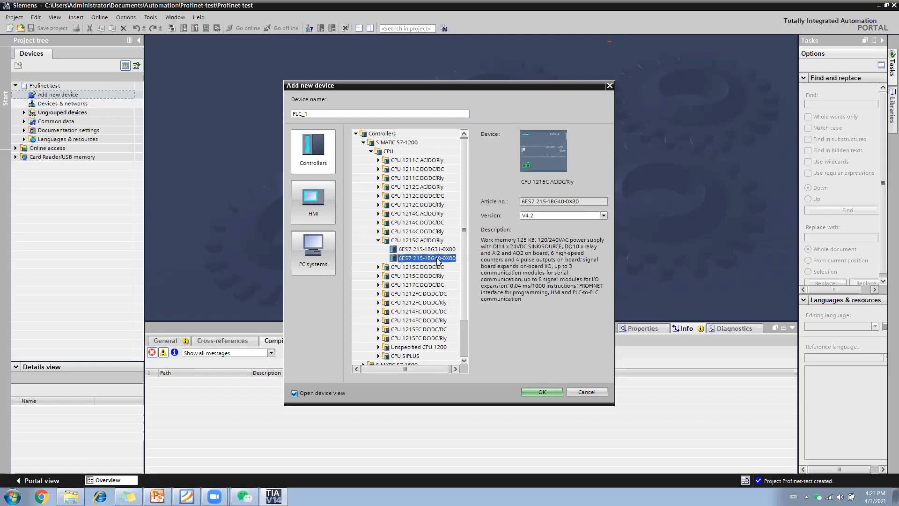
click(535, 395)
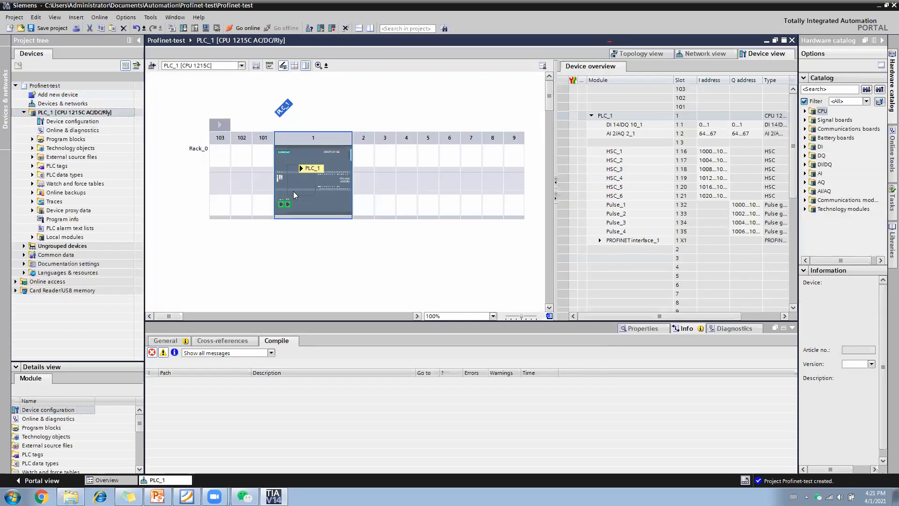
Step: Examine the CPU and the module slots on both sides of it on Rack_0 in the device view
click(307, 240)
click(307, 162)
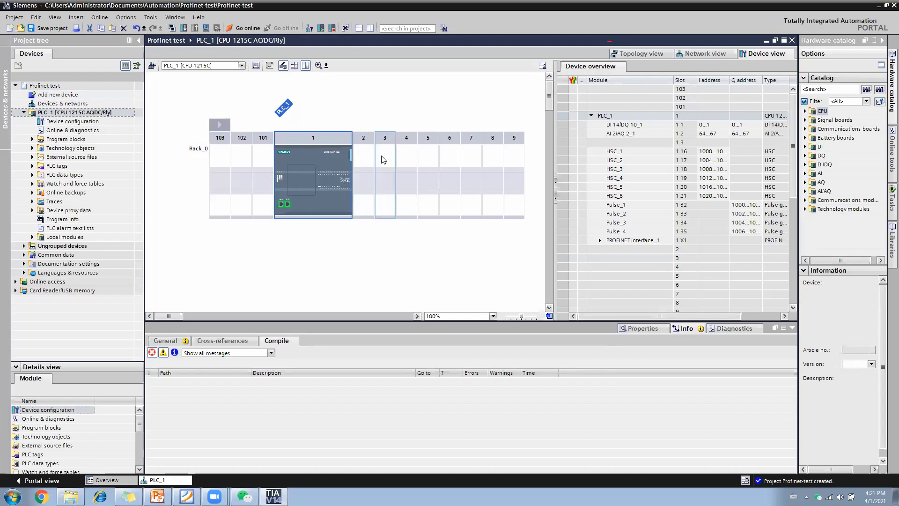
click(405, 157)
click(426, 153)
click(257, 166)
click(246, 159)
click(218, 161)
click(249, 160)
click(257, 160)
click(341, 238)
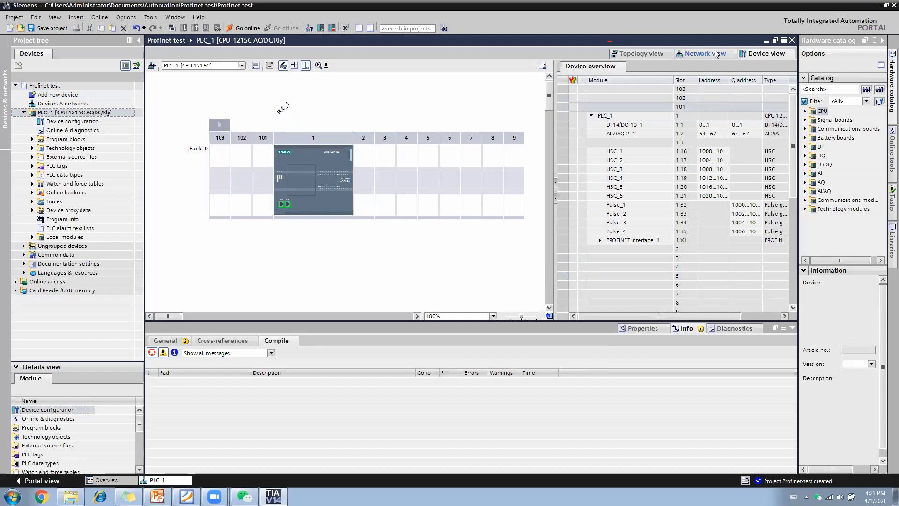
Step: In the network view, add an INVT Profinet Adapter V1.0 from the PROFINET IO field devices and place it beside PLC_1
click(698, 54)
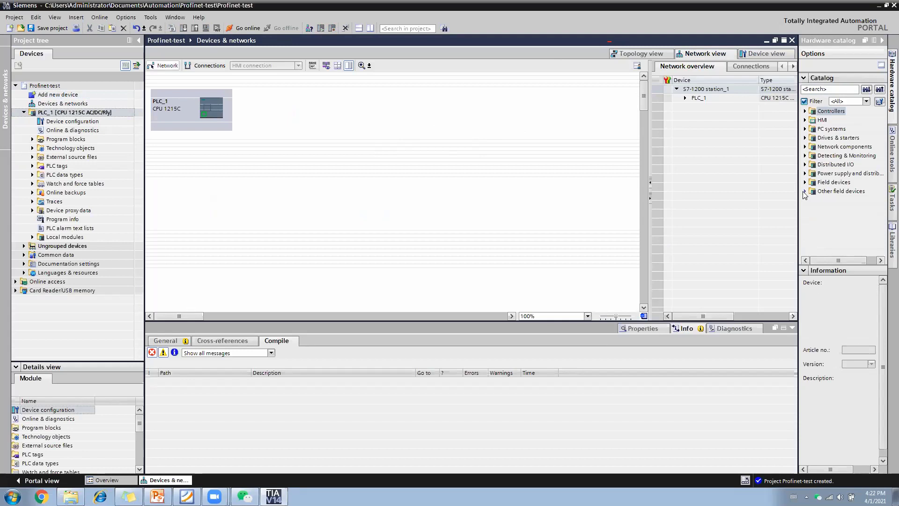
click(805, 191)
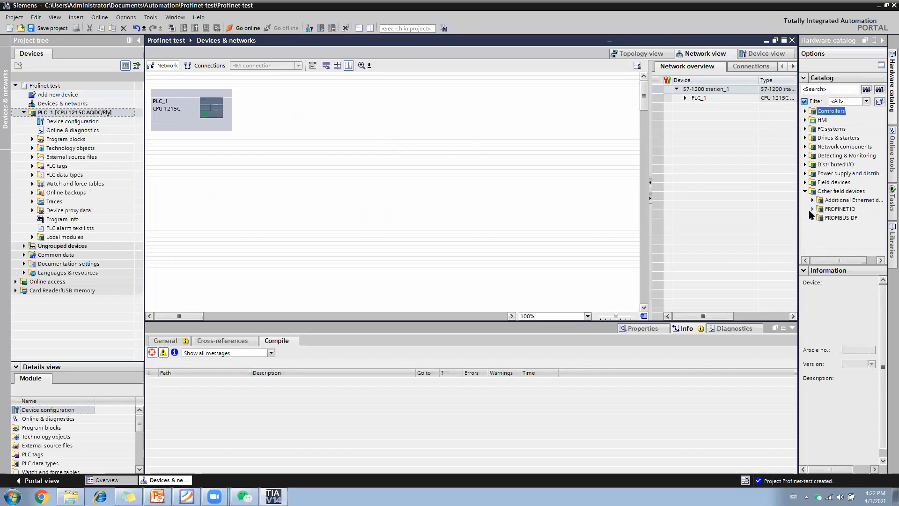
click(812, 209)
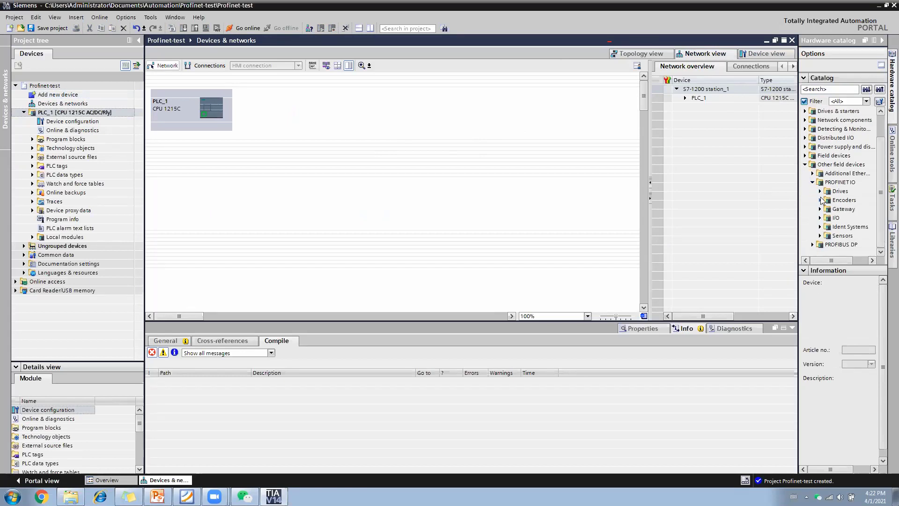
click(820, 218)
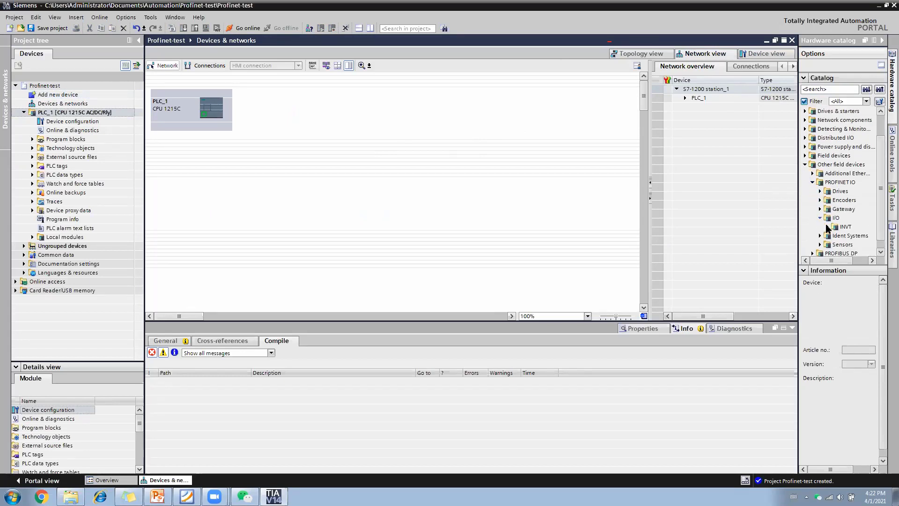
click(828, 227)
click(835, 236)
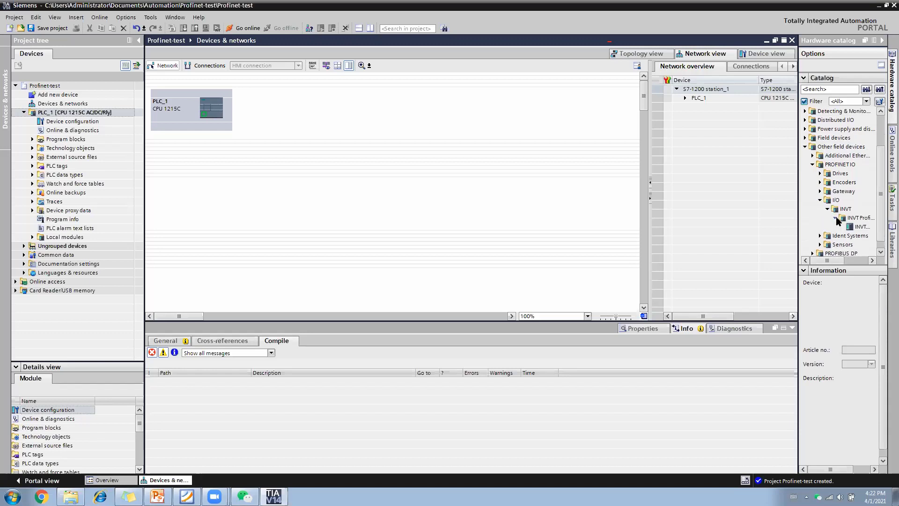
drag(800, 222, 740, 229)
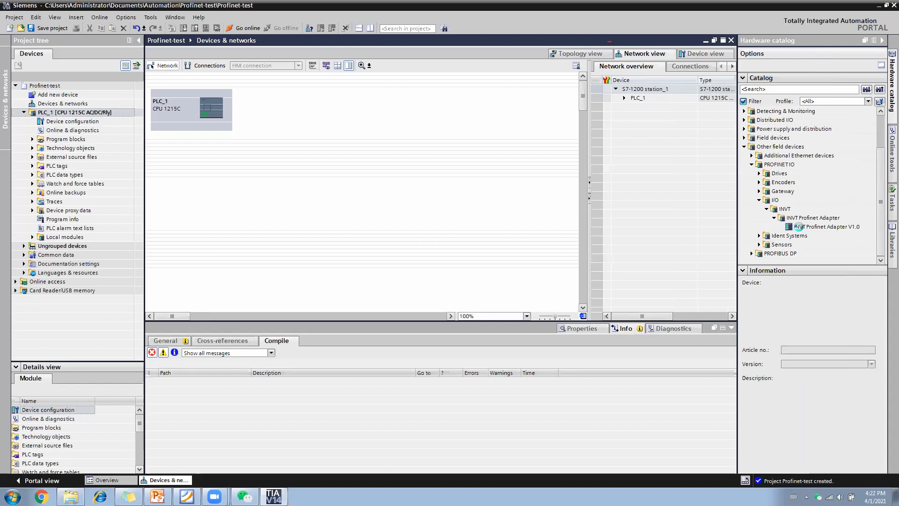
click(811, 228)
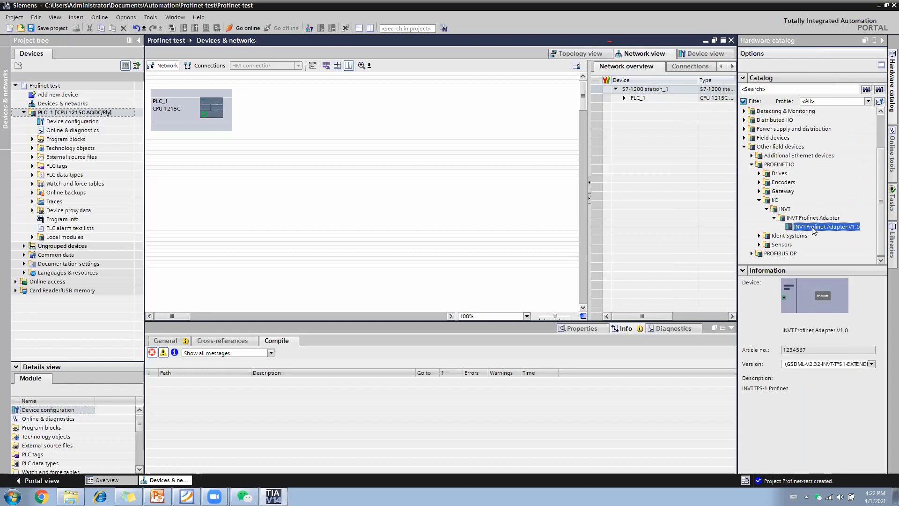
drag(812, 230, 357, 117)
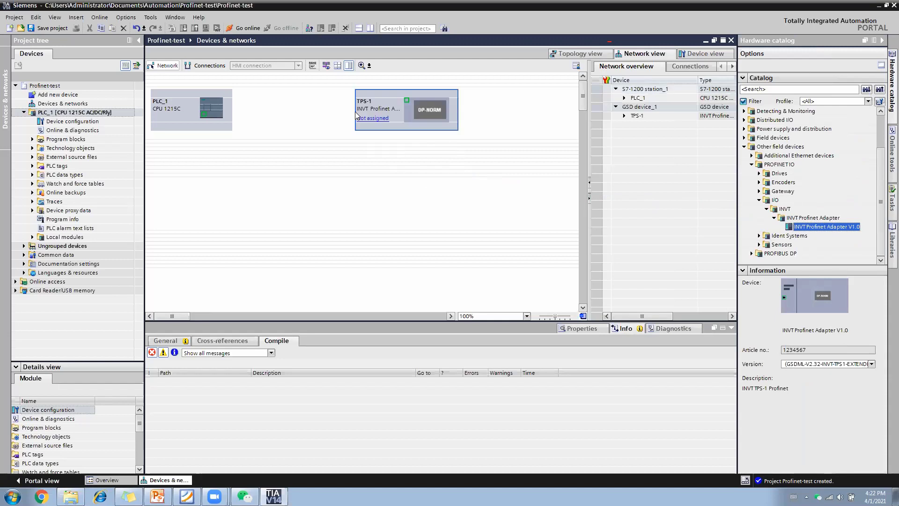
drag(394, 111, 345, 117)
drag(427, 109, 427, 110)
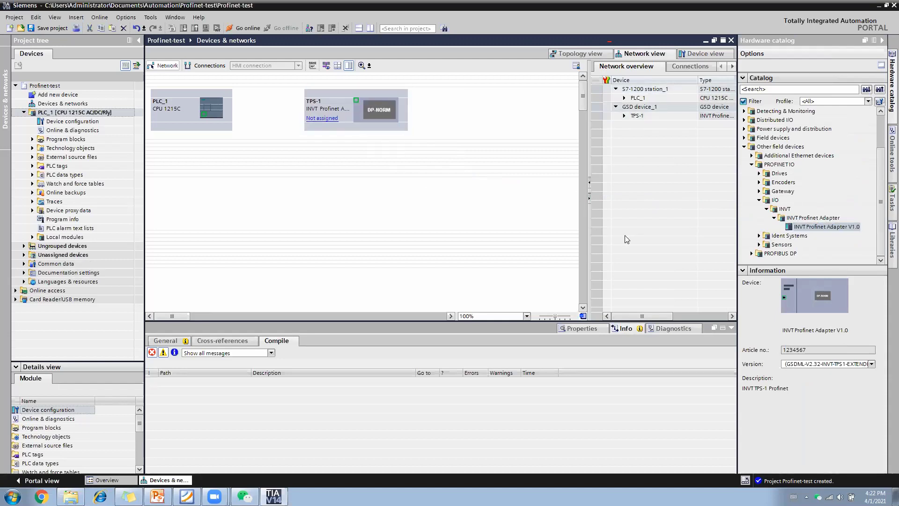
Step: Add a second INVT Profinet Adapter V1.0 to the network, then delete it
drag(815, 227, 489, 109)
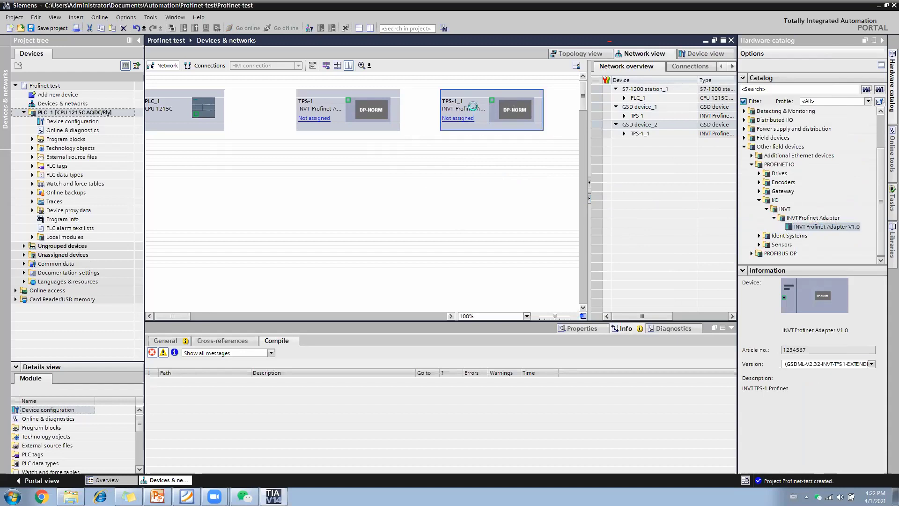
key(Delete)
click(471, 272)
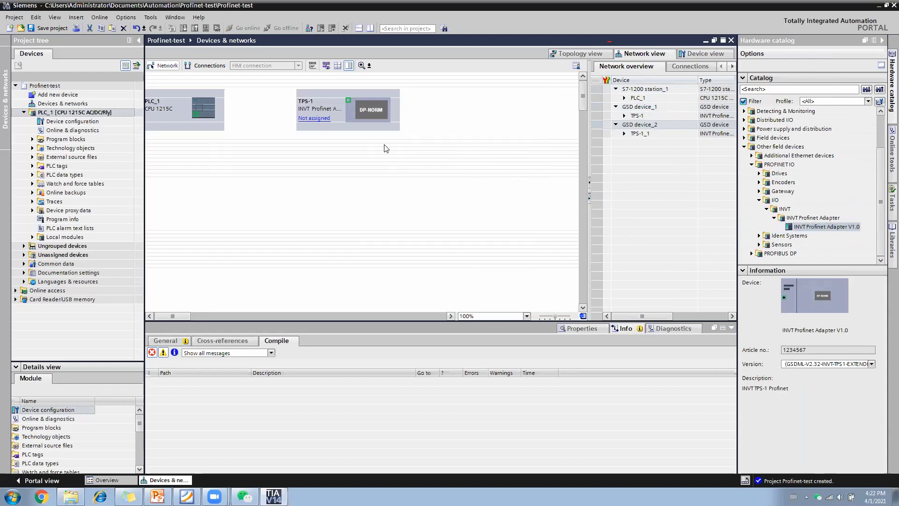
click(326, 109)
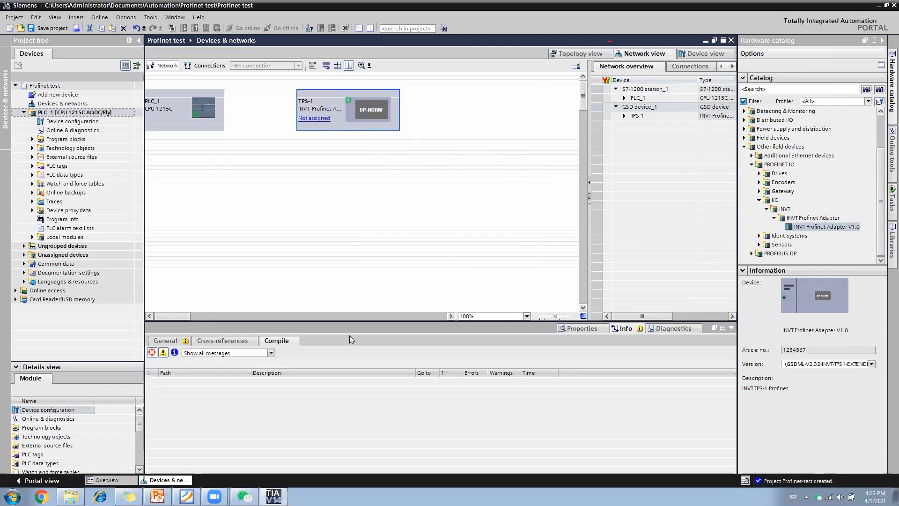
drag(176, 316, 175, 316)
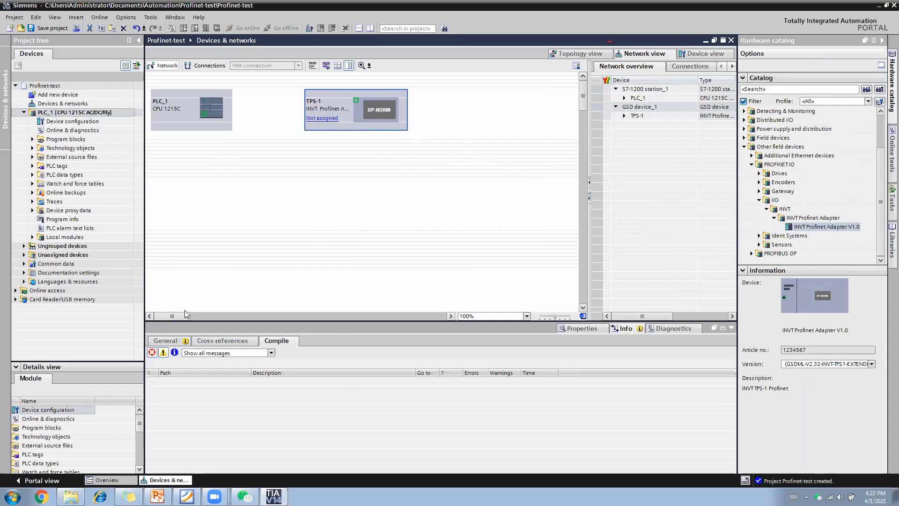
Step: Assign the TPS-1 adapter to the IO controller PLC_1.PROFINET interface_1 and open the adapter's properties in the device view
click(323, 118)
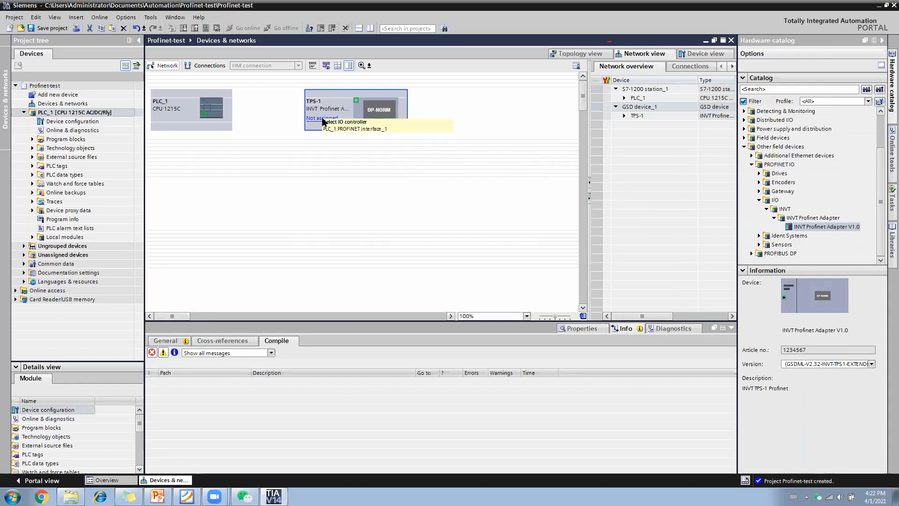
click(356, 129)
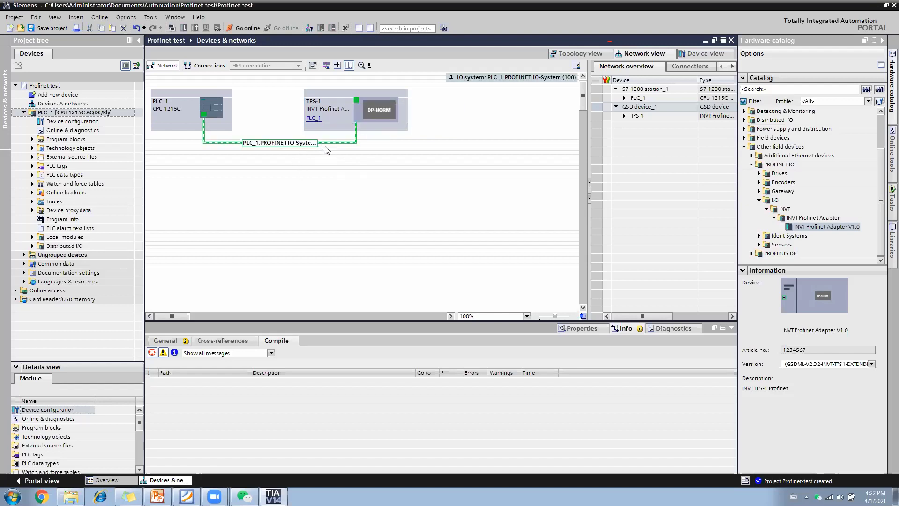
click(339, 115)
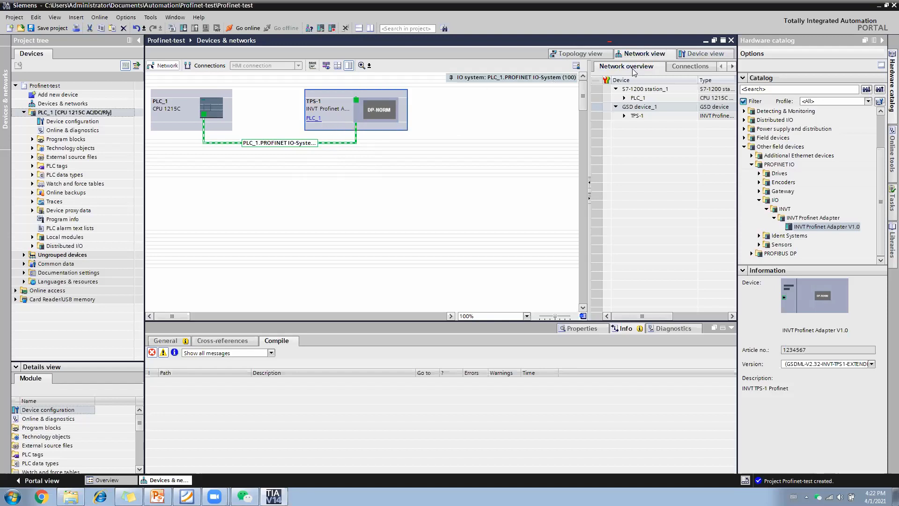
click(696, 55)
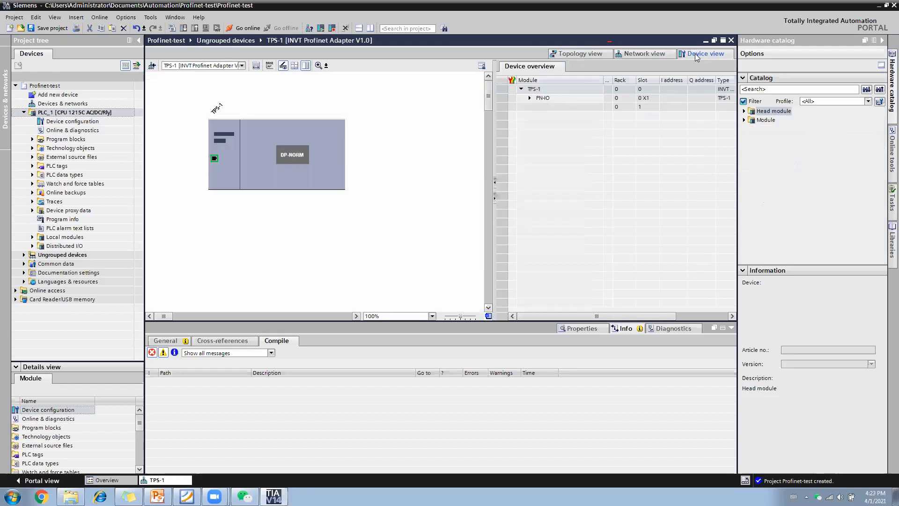
click(266, 150)
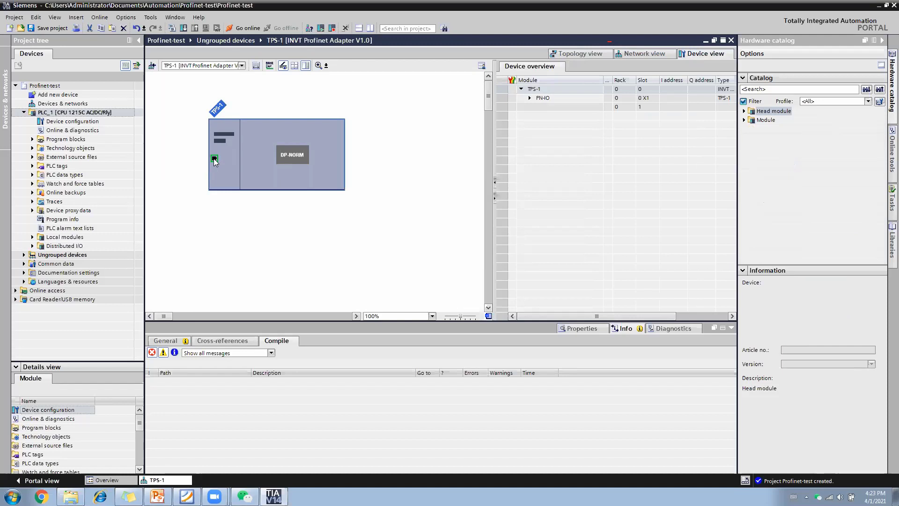
double_click(262, 139)
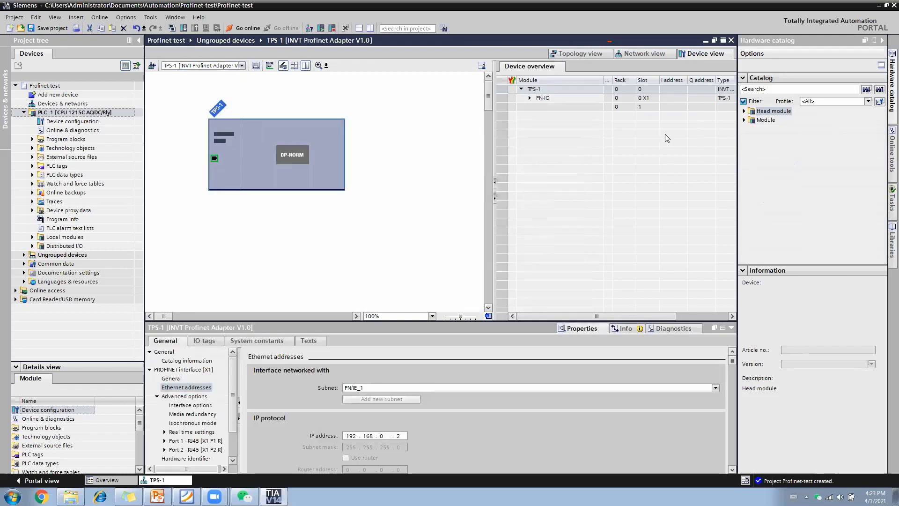
Step: Insert a 32 Byte IN/OUT module from the hardware catalog into slot 1 of TPS-1
drag(604, 80, 577, 83)
click(646, 107)
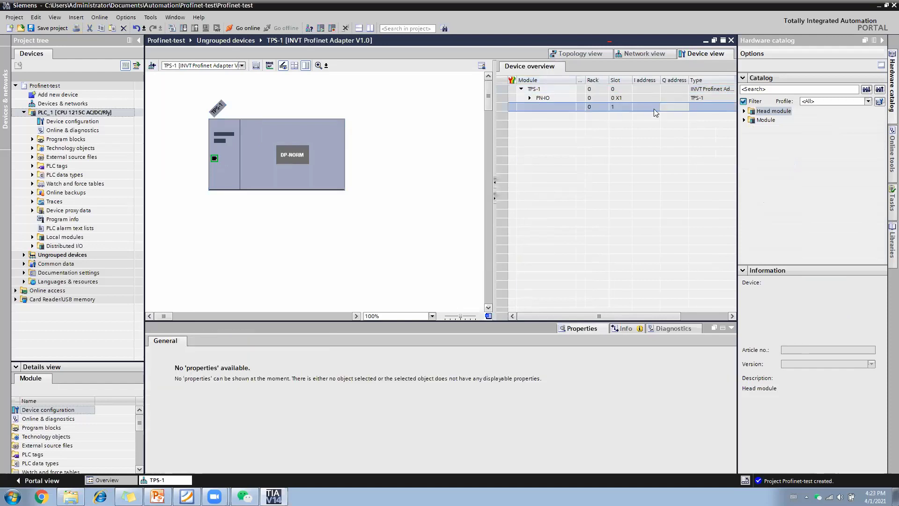
click(771, 111)
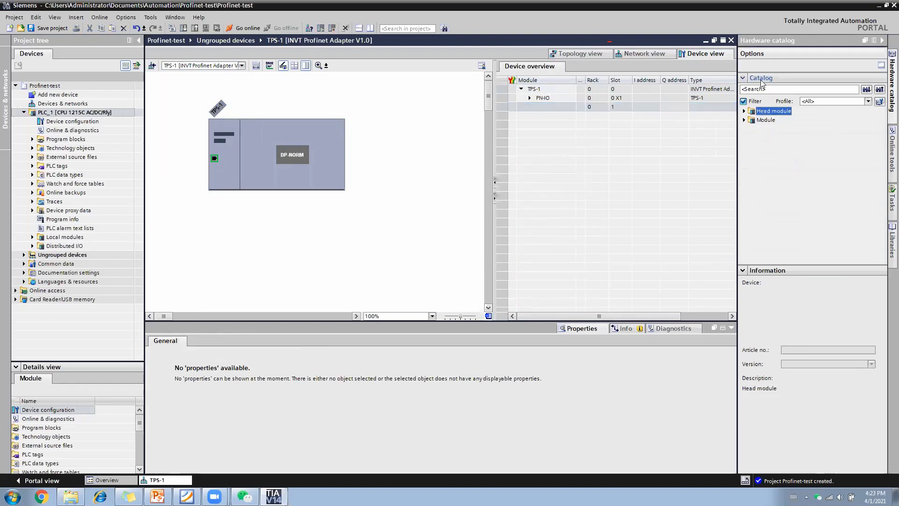
click(745, 121)
click(751, 130)
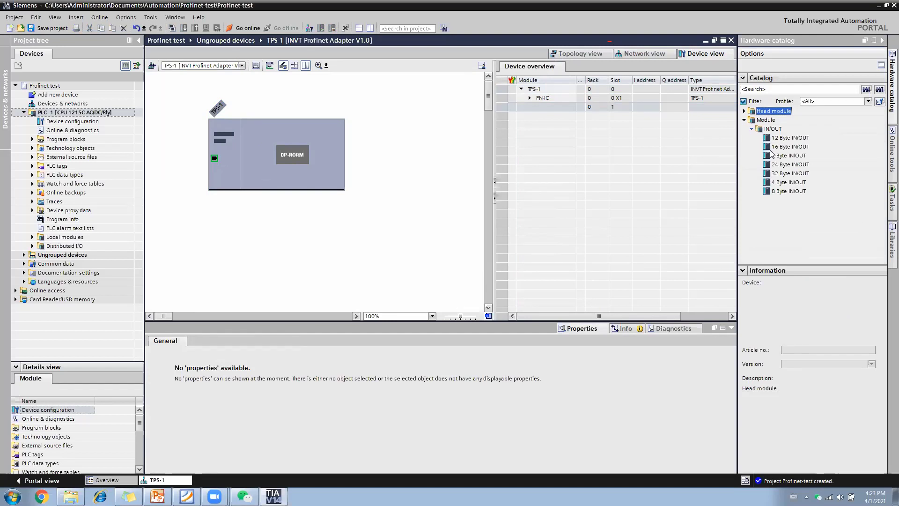
click(785, 174)
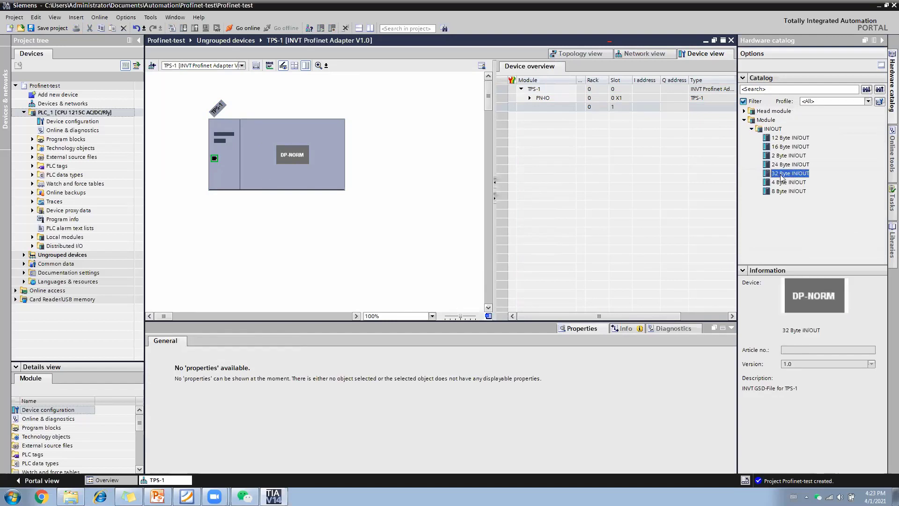
drag(786, 178, 655, 108)
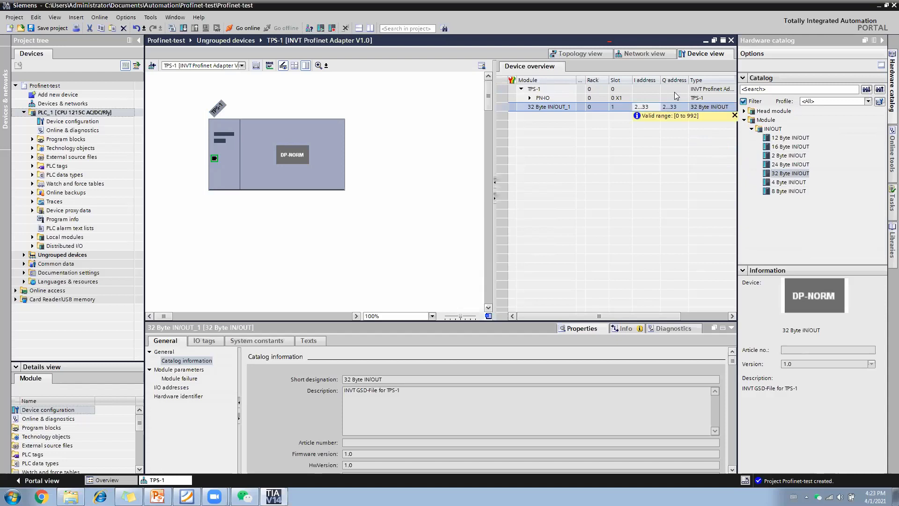
Step: Set the 32 Byte IN/OUT module's start addresses to 100 for inputs and 200 for outputs
click(645, 108)
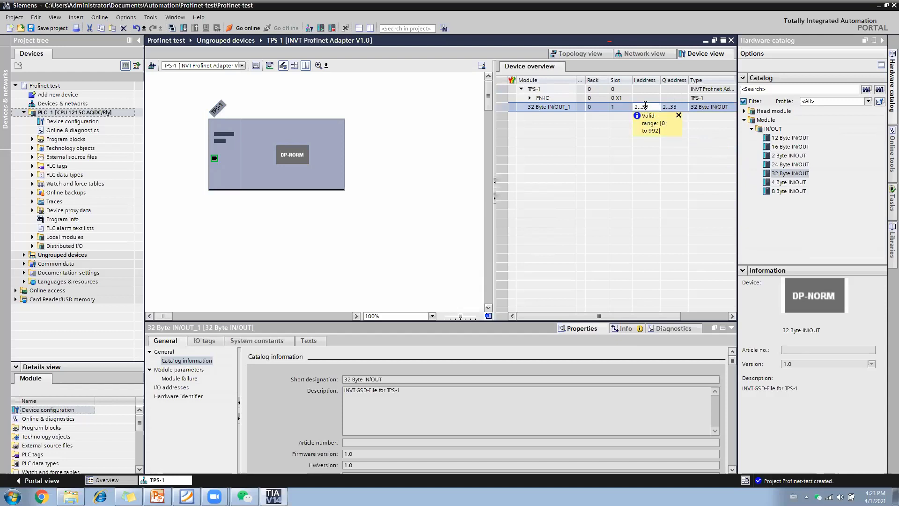
double_click(645, 106)
text(100)
click(671, 107)
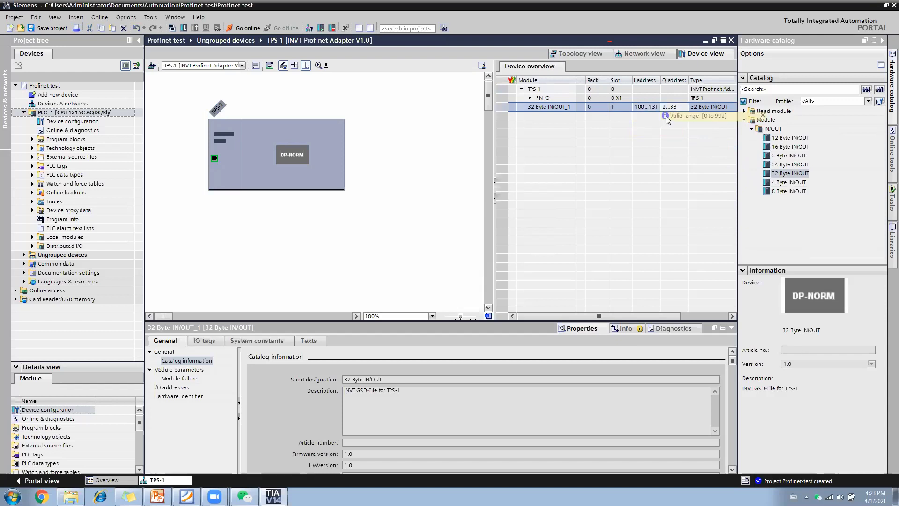
double_click(673, 107)
text(200)
click(649, 161)
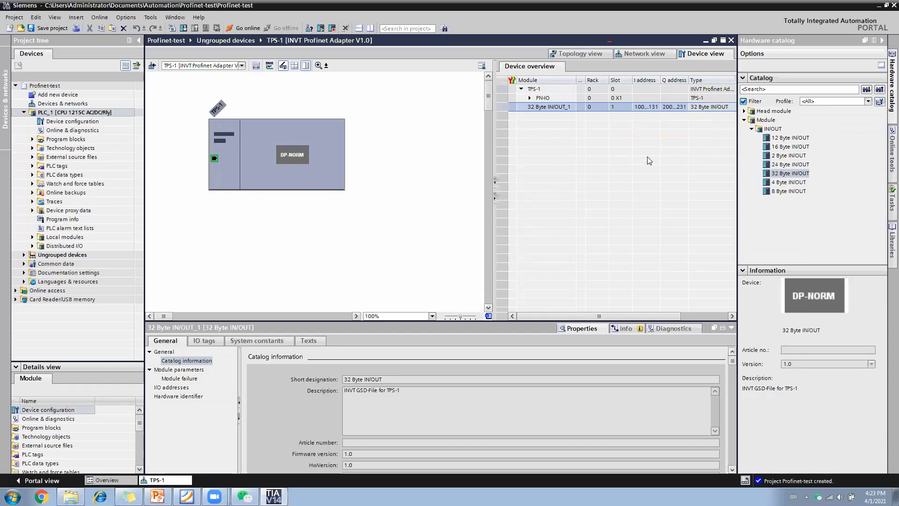
Step: Check the IP address in the Ethernet address properties of the TPS-1 adapter
click(272, 181)
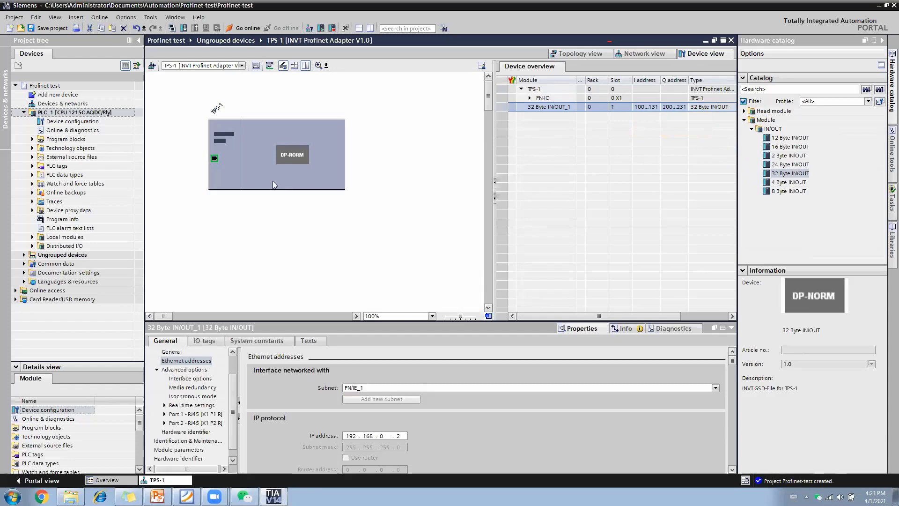
click(244, 185)
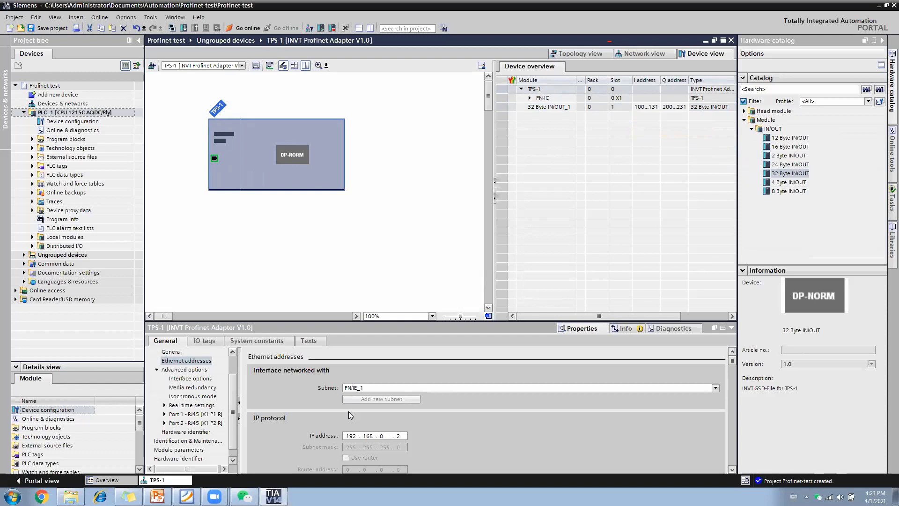
double_click(398, 435)
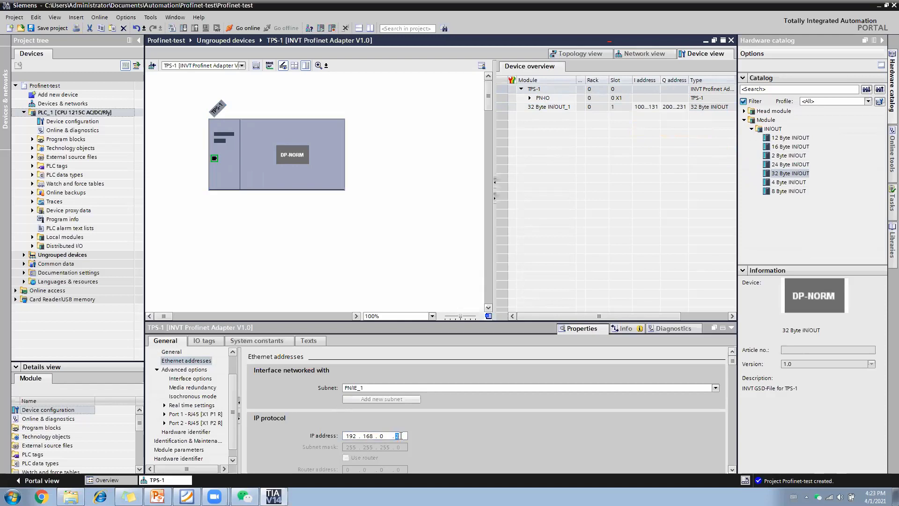
click(394, 304)
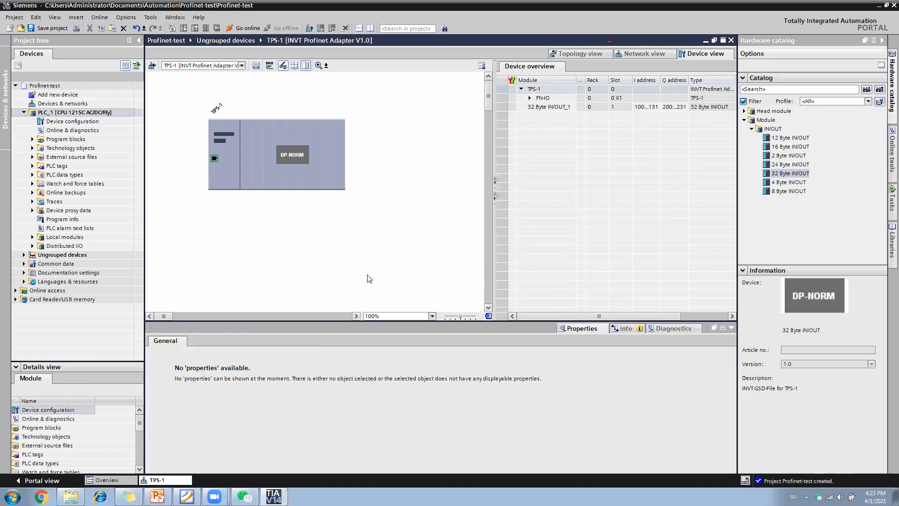
click(312, 177)
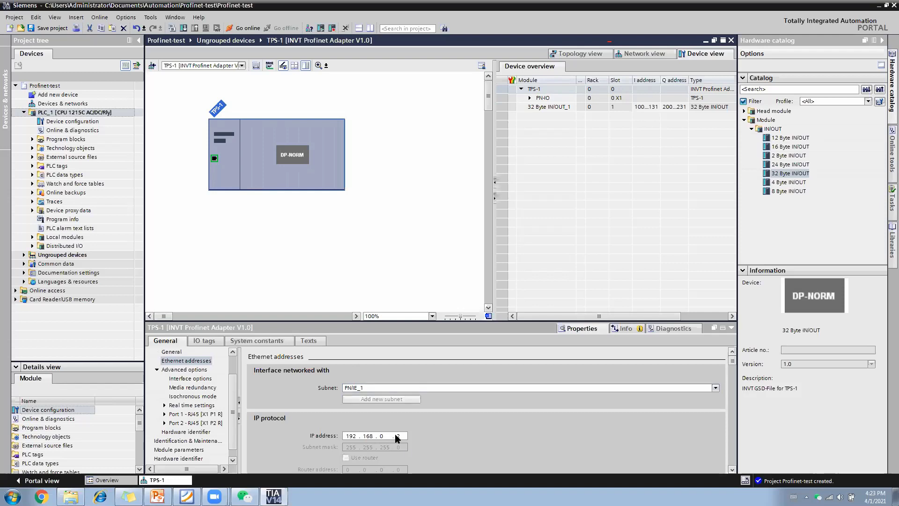
Step: Show PLC_1 in the device view and check the IP address and subnet mask of its PROFINET interface
click(237, 69)
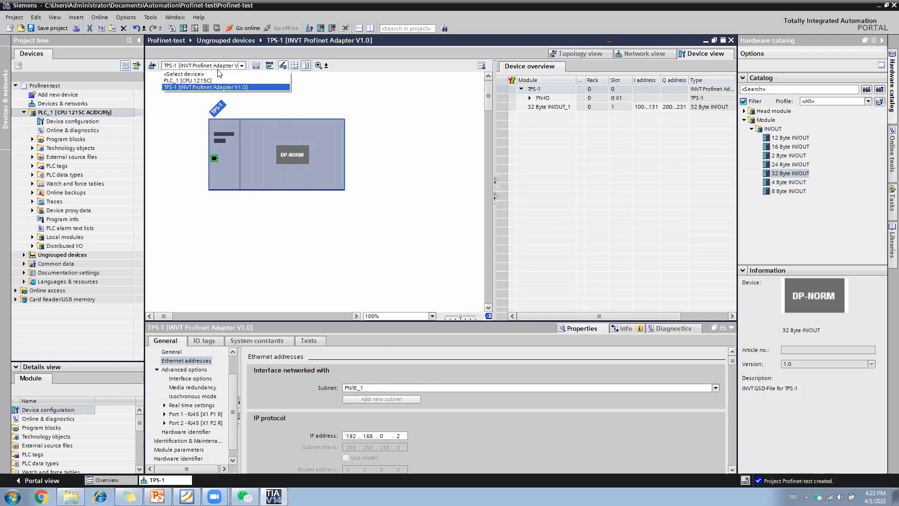
click(209, 81)
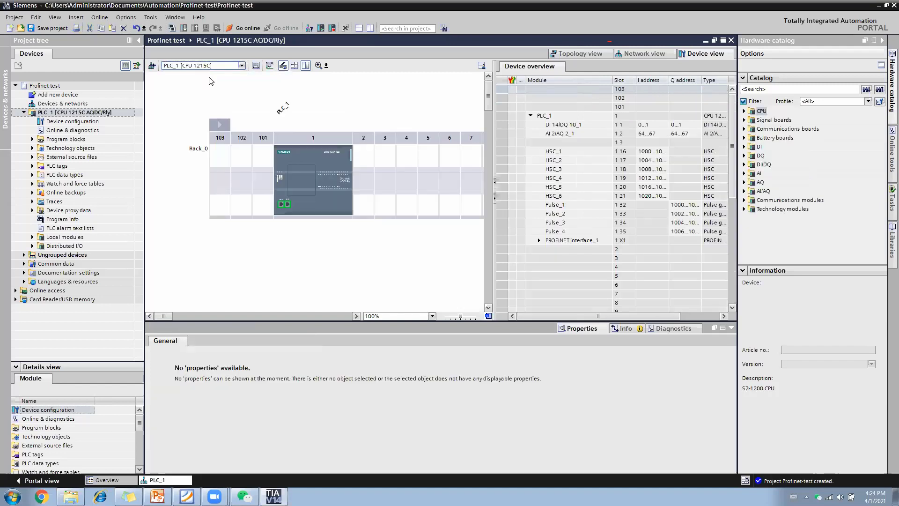
click(284, 205)
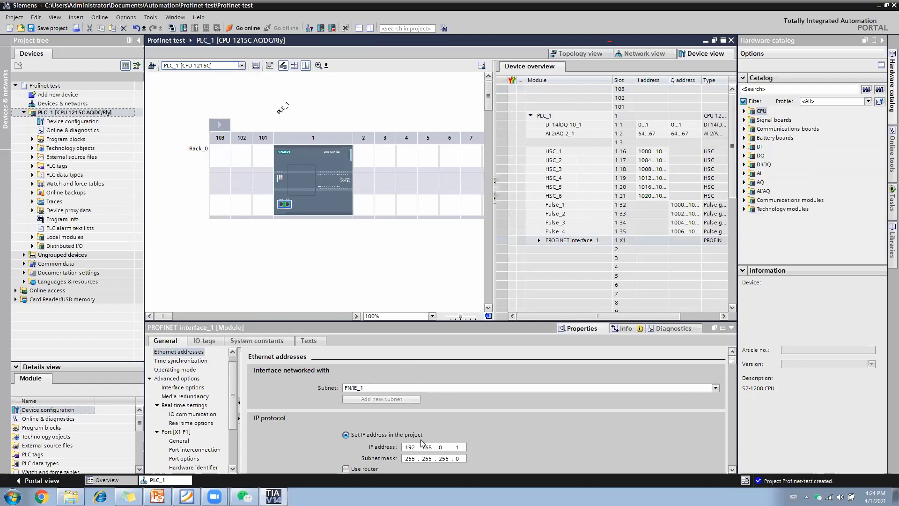
drag(471, 321, 461, 273)
click(457, 399)
key(BackSpace)
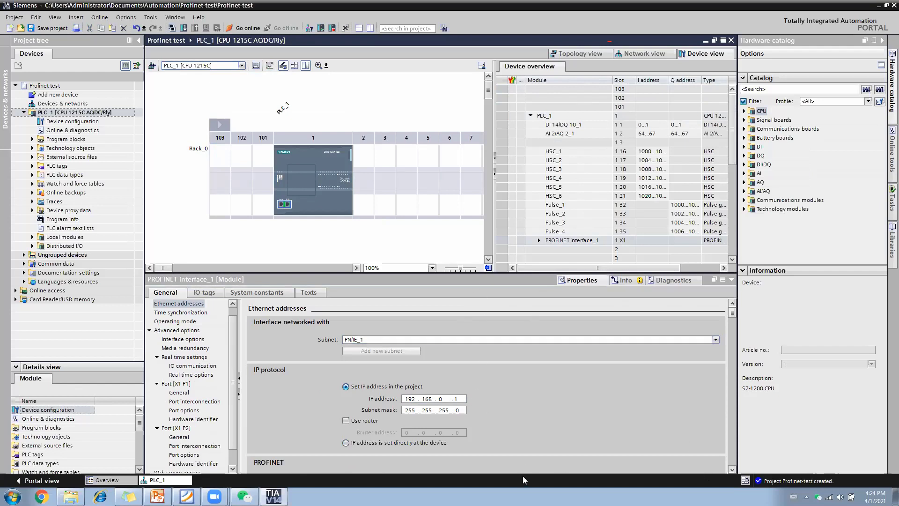
Step: Review the TCP/IPv4 address settings of the computer's Local Area Connection in the Windows Network and Sharing Center, then close it
click(829, 497)
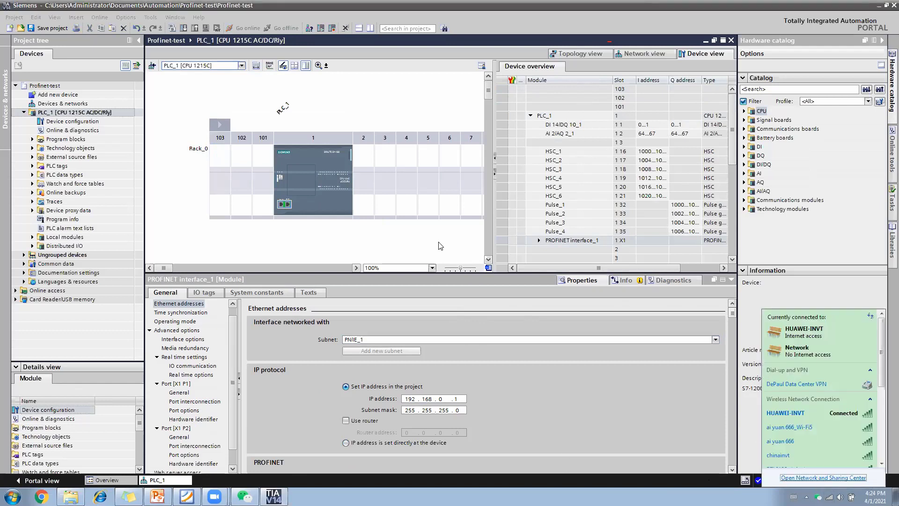
click(349, 174)
click(391, 326)
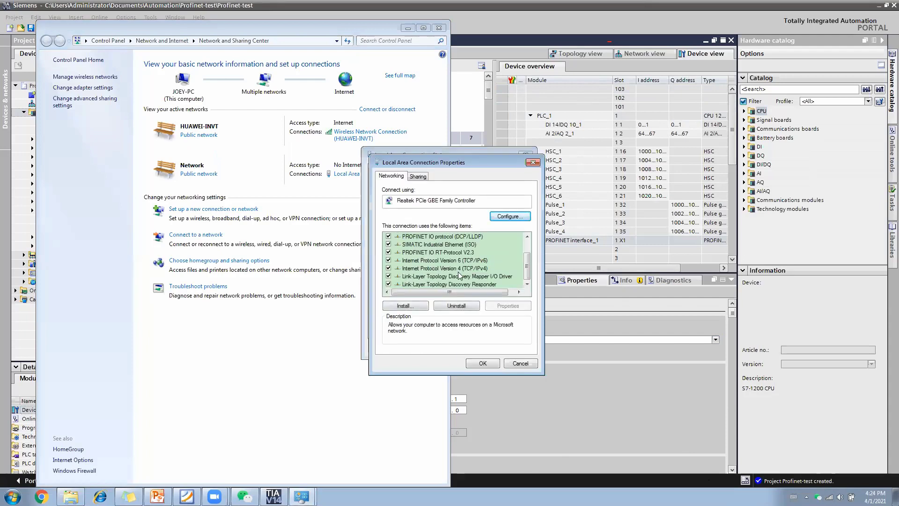
double_click(462, 268)
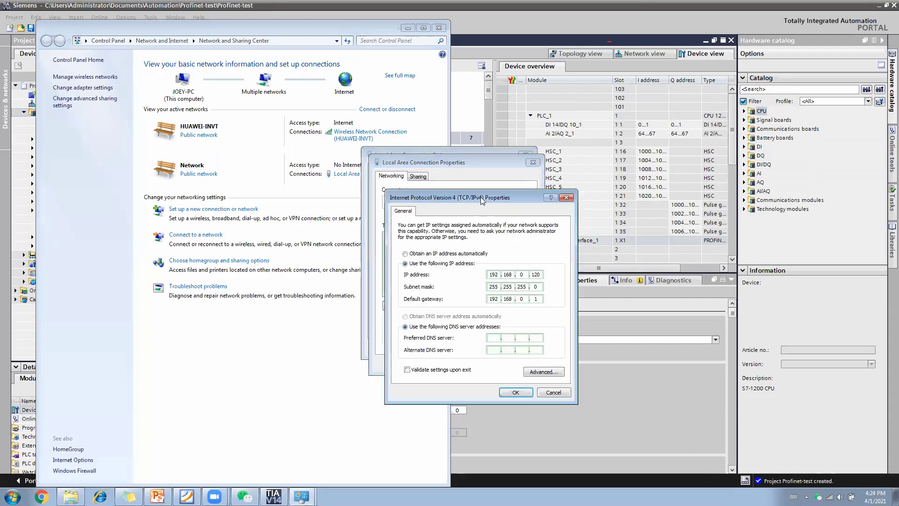
drag(480, 196, 356, 201)
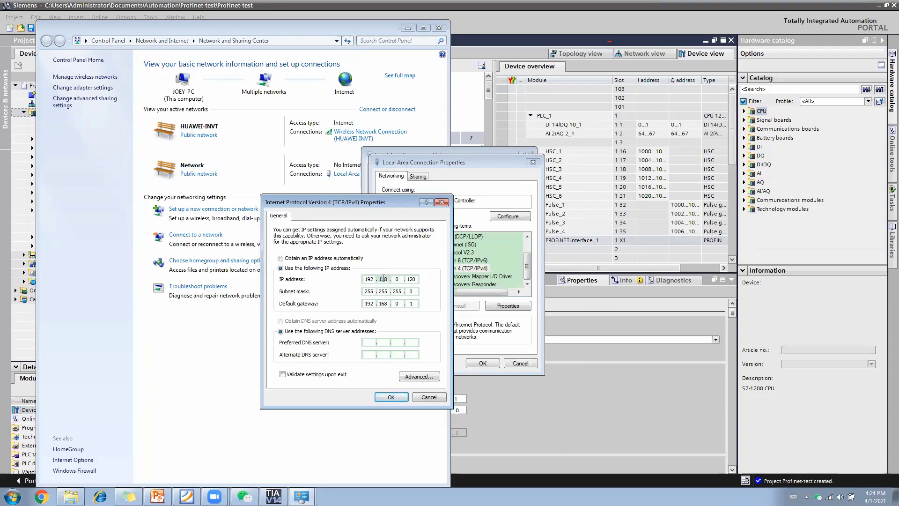
double_click(398, 278)
click(409, 279)
drag(410, 279, 415, 278)
click(391, 398)
click(483, 363)
click(514, 349)
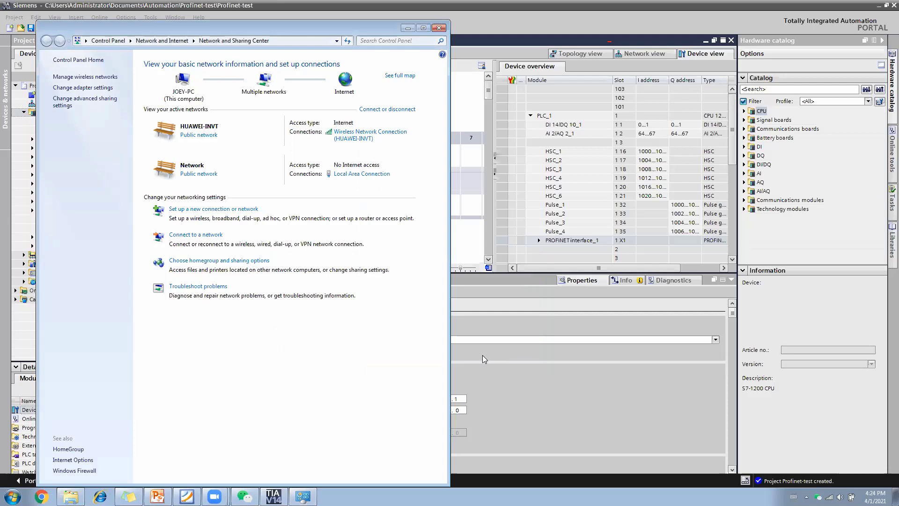
click(439, 28)
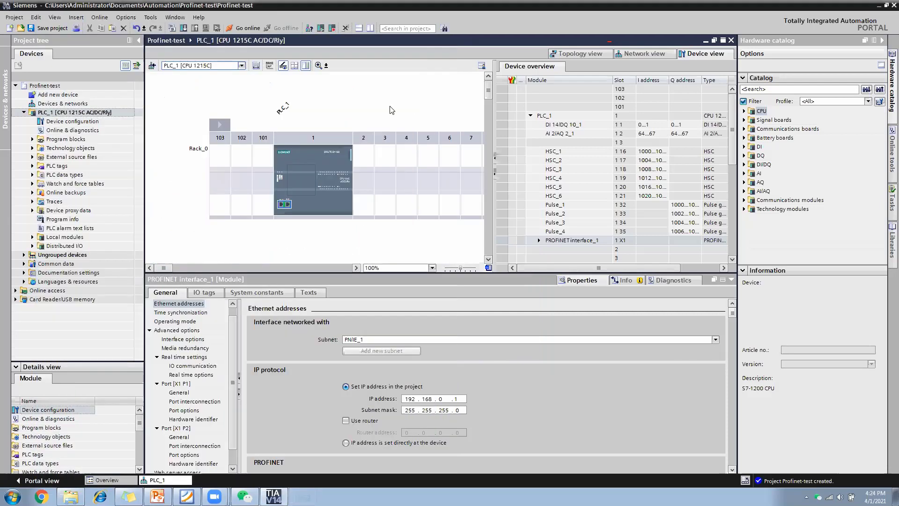
Step: Compile the configuration of PLC_1
click(335, 176)
click(323, 155)
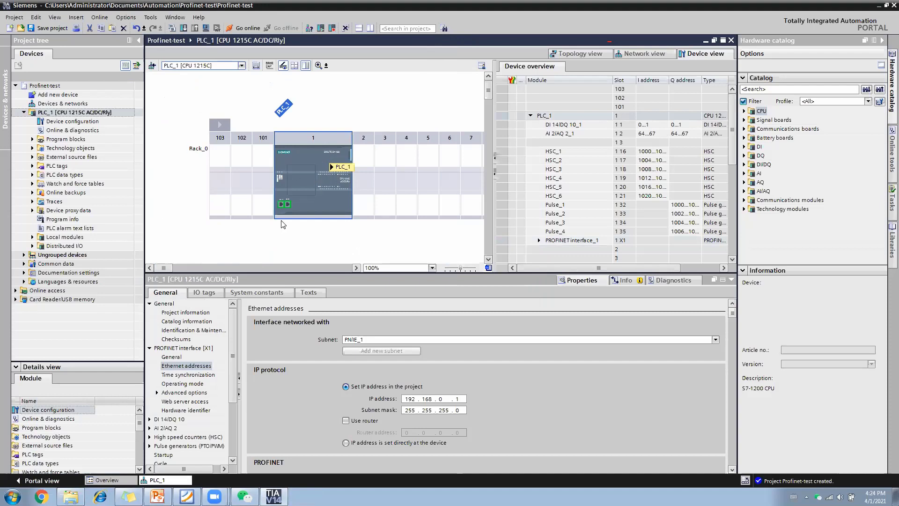
click(173, 29)
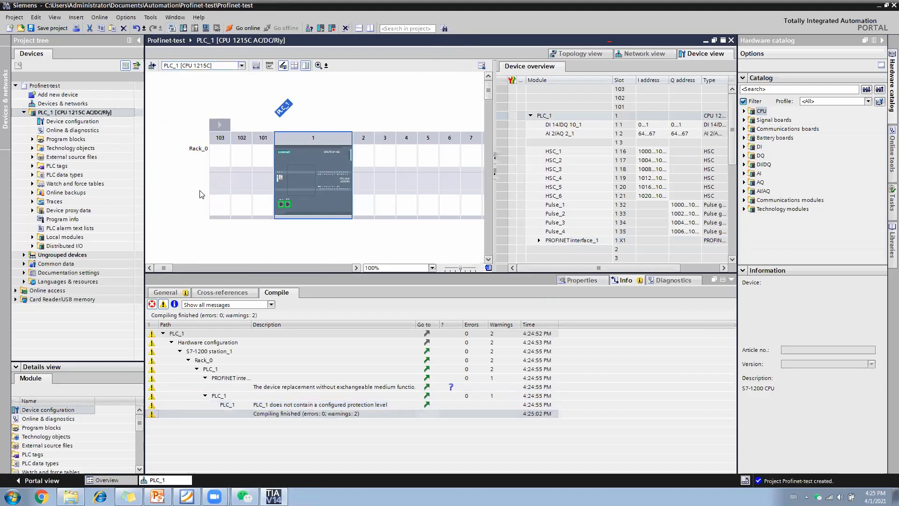
Step: Switch to PowerPoint to view the PROFINET Topology slide, then return to TIA Portal
click(158, 497)
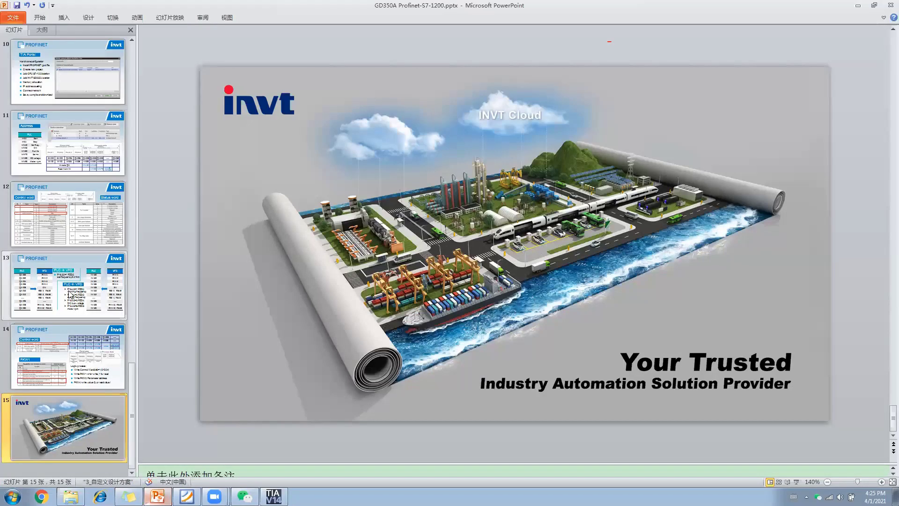
scroll(71, 294, up, 10)
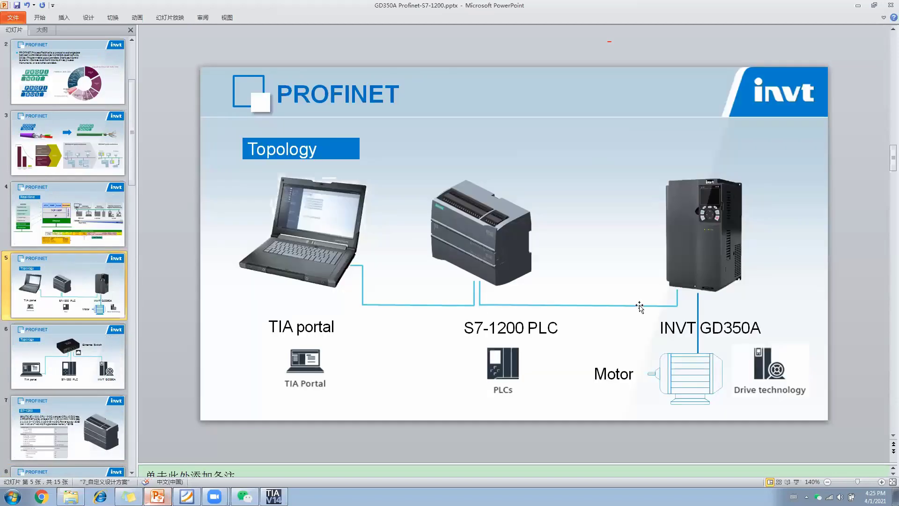
click(859, 5)
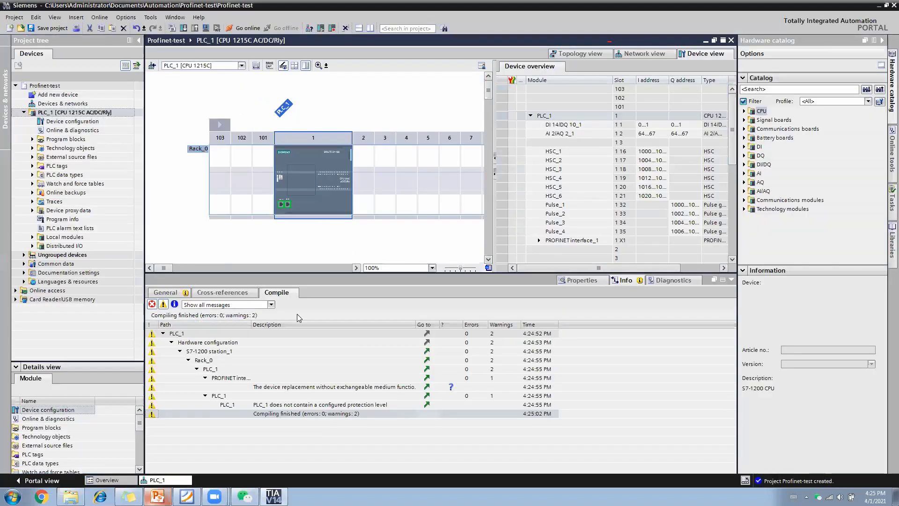
Step: Start downloading PLC_1 to the device, choose Realtek PCIe GBE Family Controller as the PG/PC interface, and search for compatible target devices
click(183, 29)
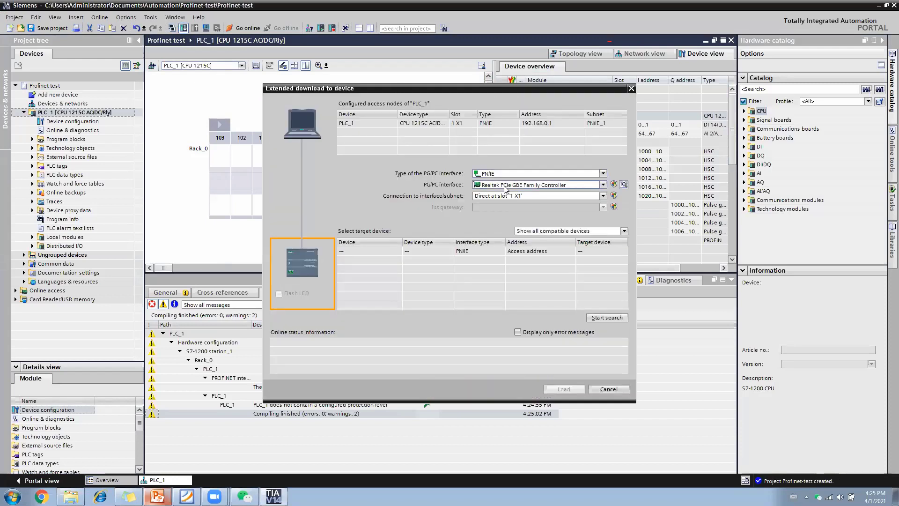
click(509, 188)
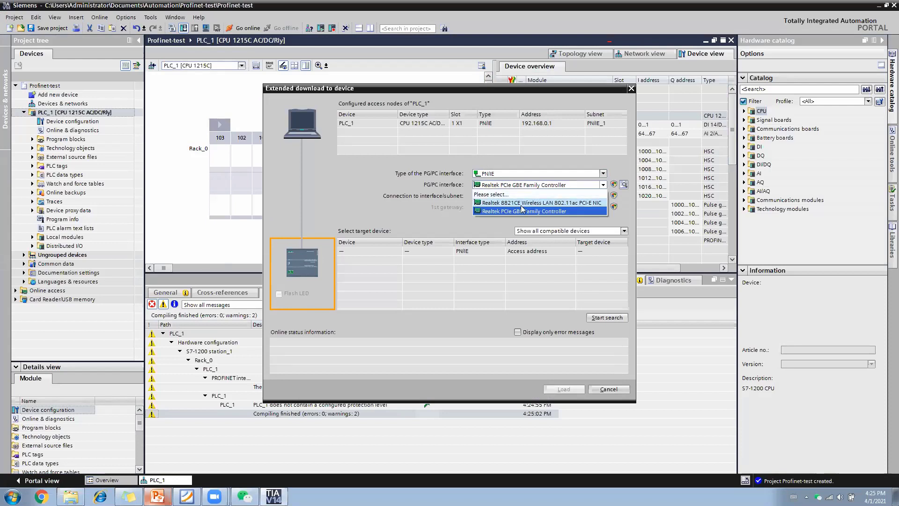
click(543, 186)
click(544, 187)
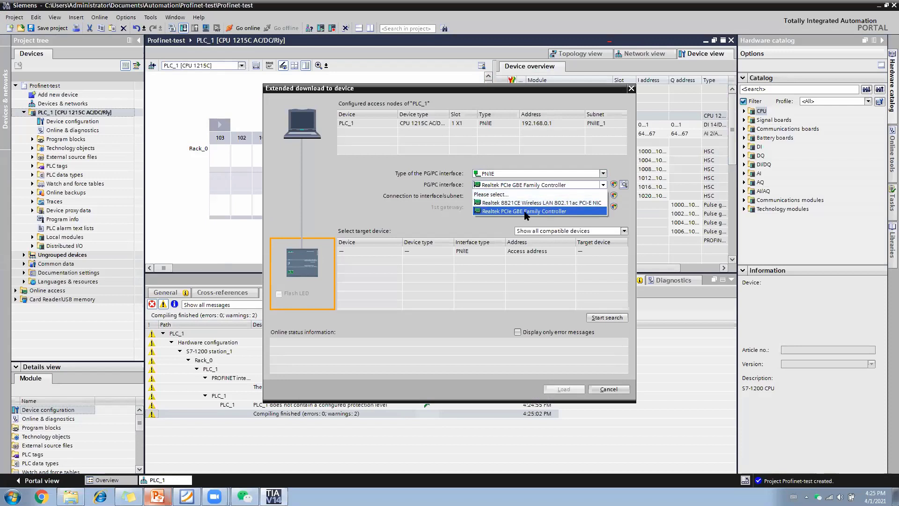
click(559, 210)
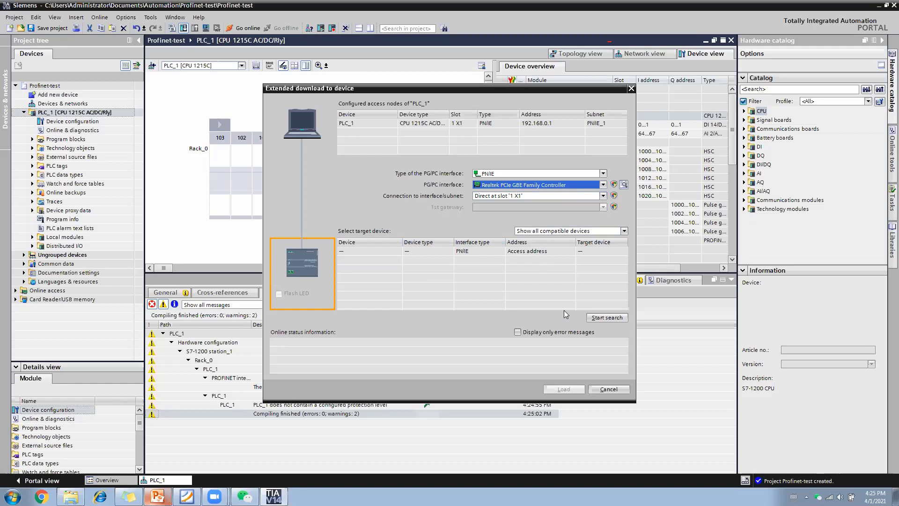
click(601, 317)
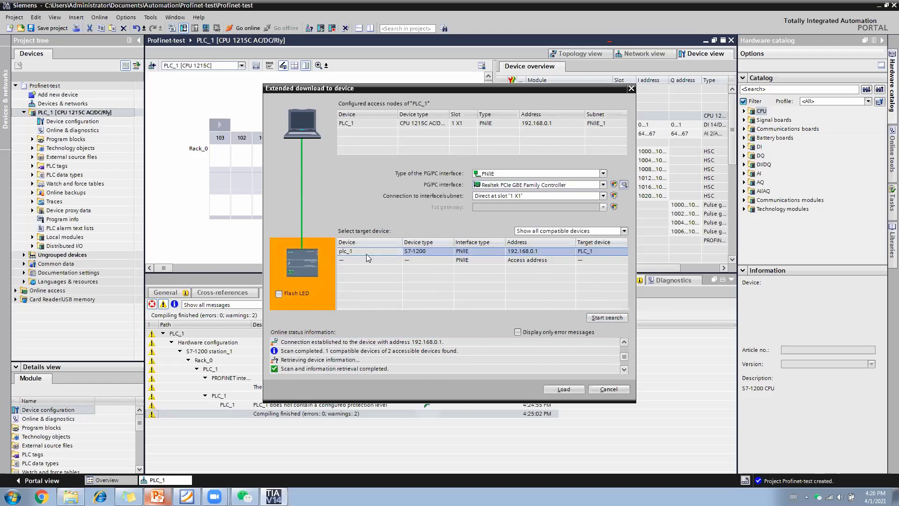
drag(455, 242, 477, 242)
drag(400, 243, 380, 243)
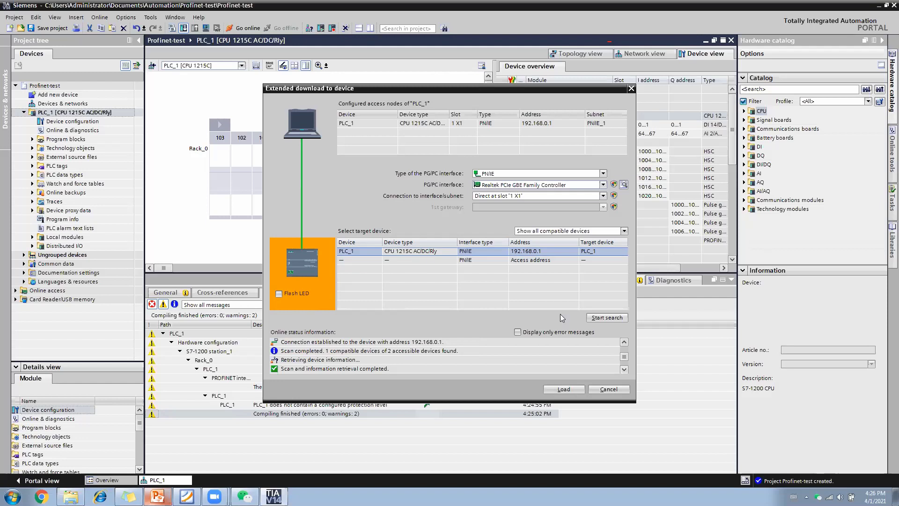
Step: Load the configuration to PLC_1 without synchronization, set Stop modules to Stop all, and finish with Start all enabled
click(562, 390)
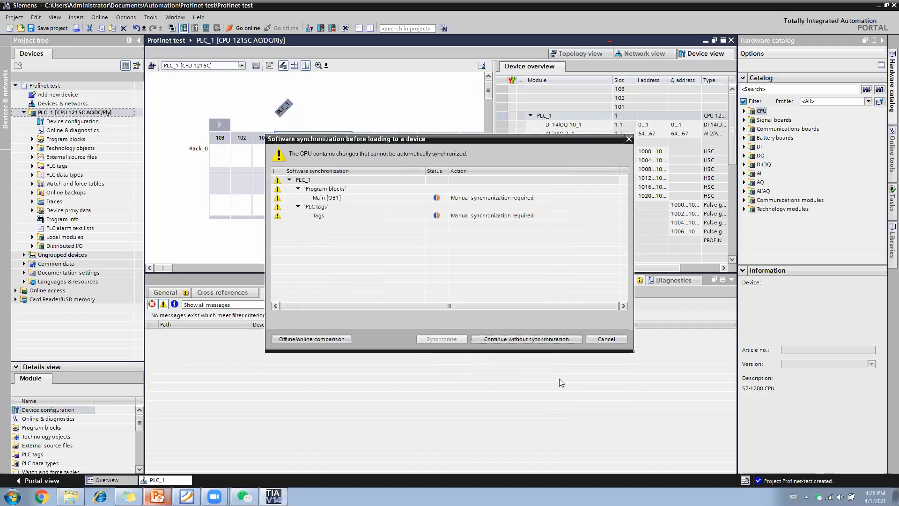
click(520, 339)
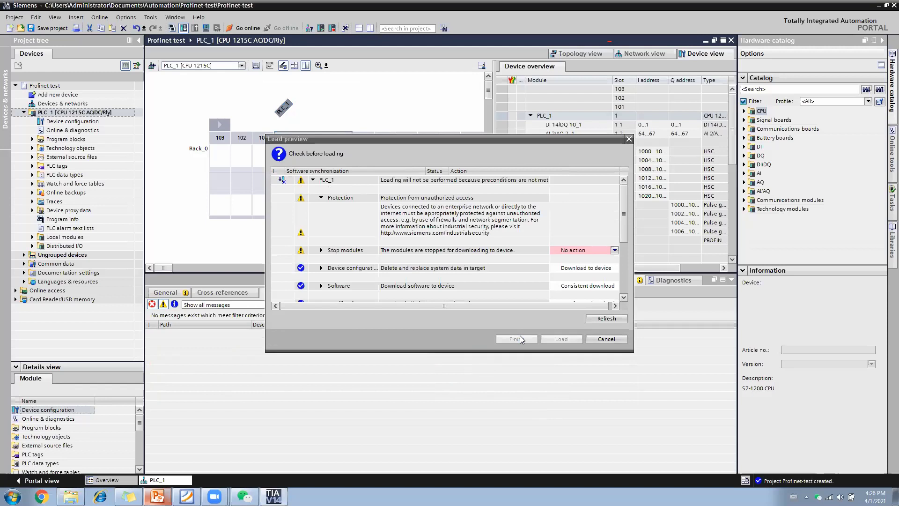
scroll(624, 224, down, 1)
click(562, 241)
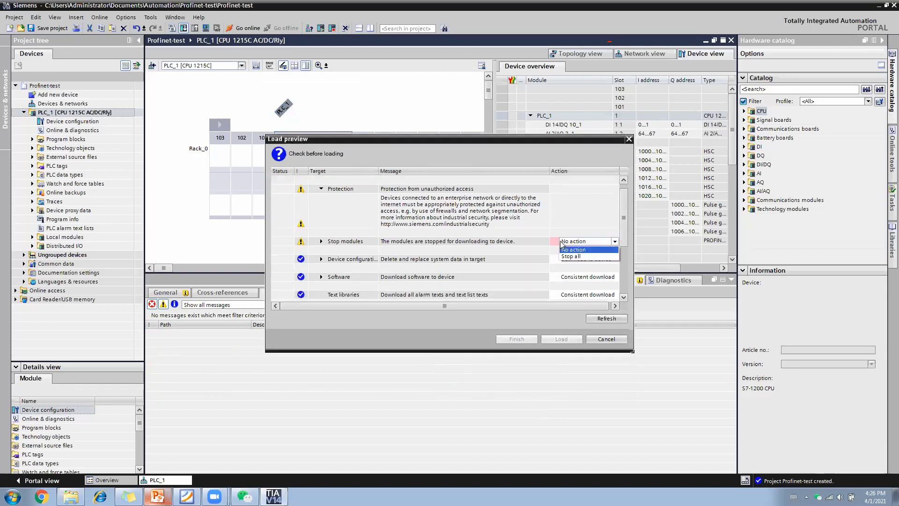
click(567, 257)
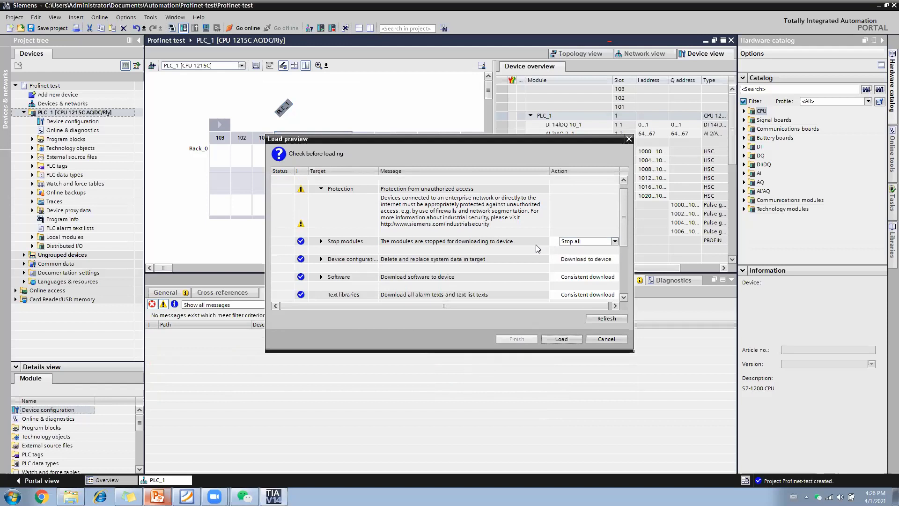
click(559, 340)
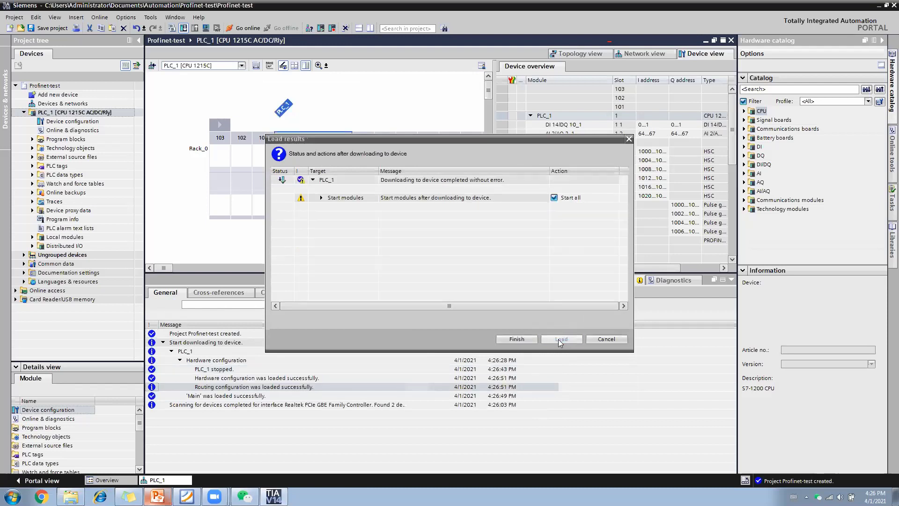
click(520, 339)
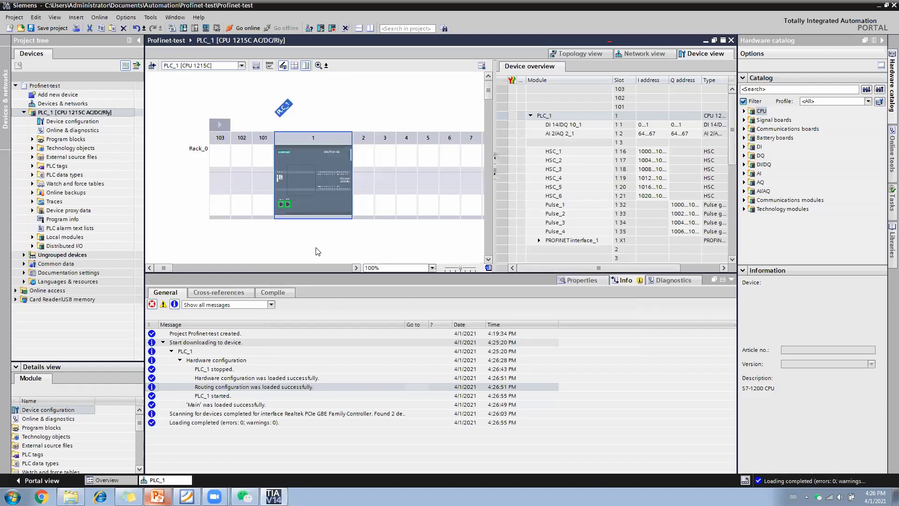
Step: Go online with PLC_1 and check the online status indicators in the project tree and device view
click(241, 29)
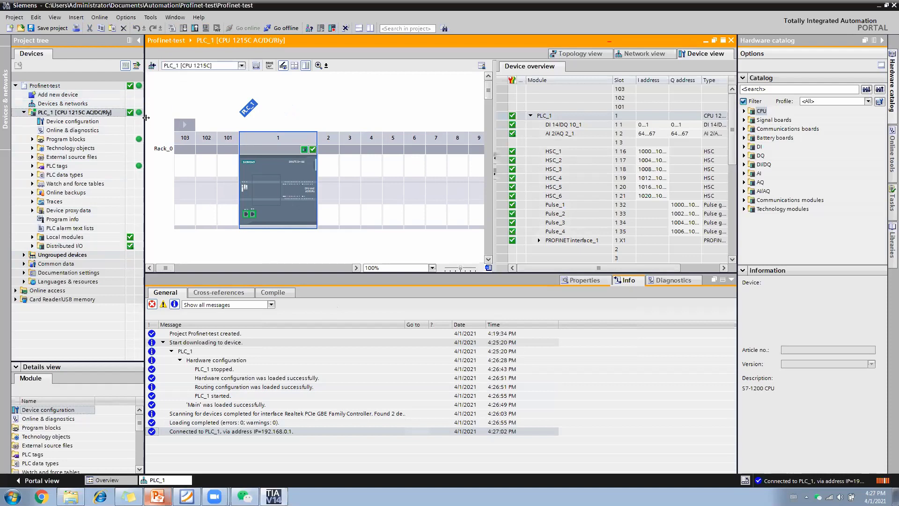
drag(143, 118, 151, 118)
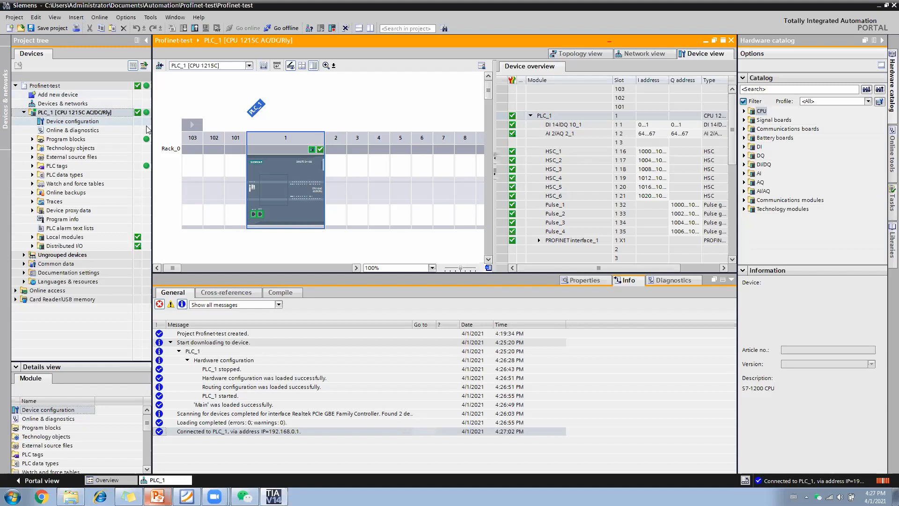
click(297, 123)
click(275, 163)
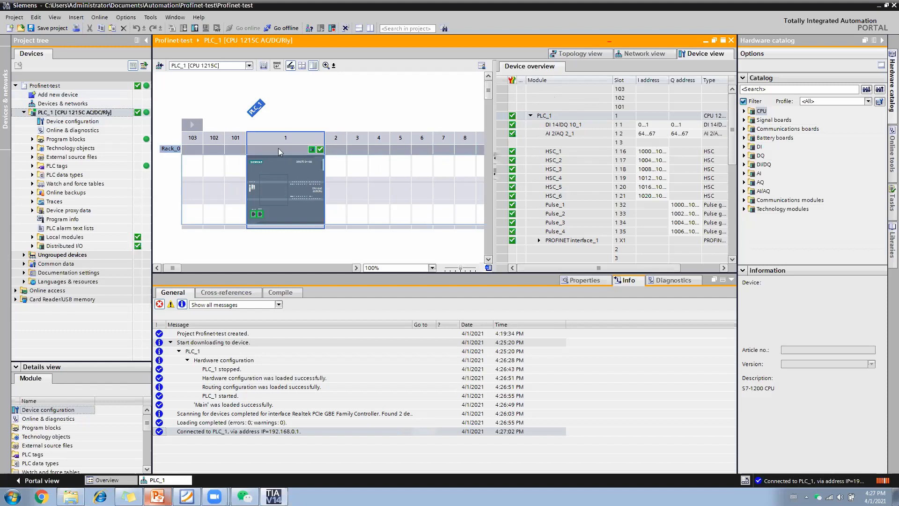
click(298, 108)
click(284, 164)
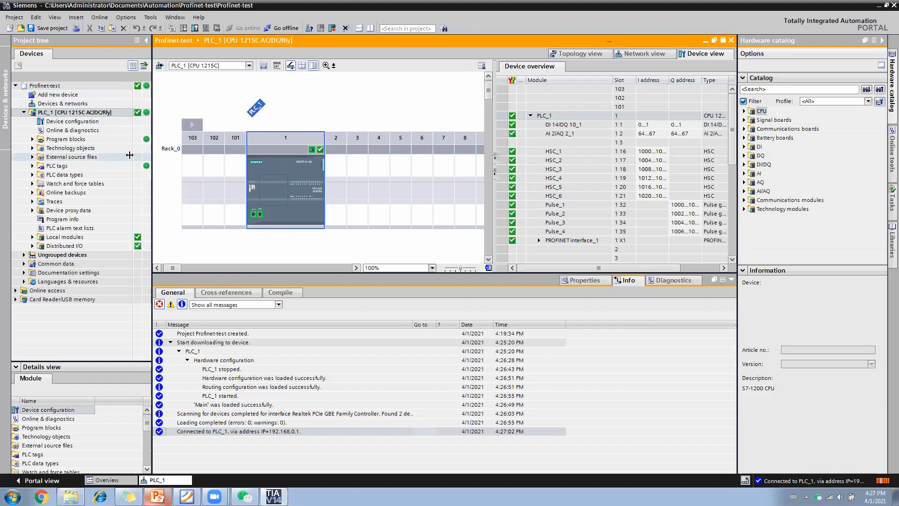
click(297, 98)
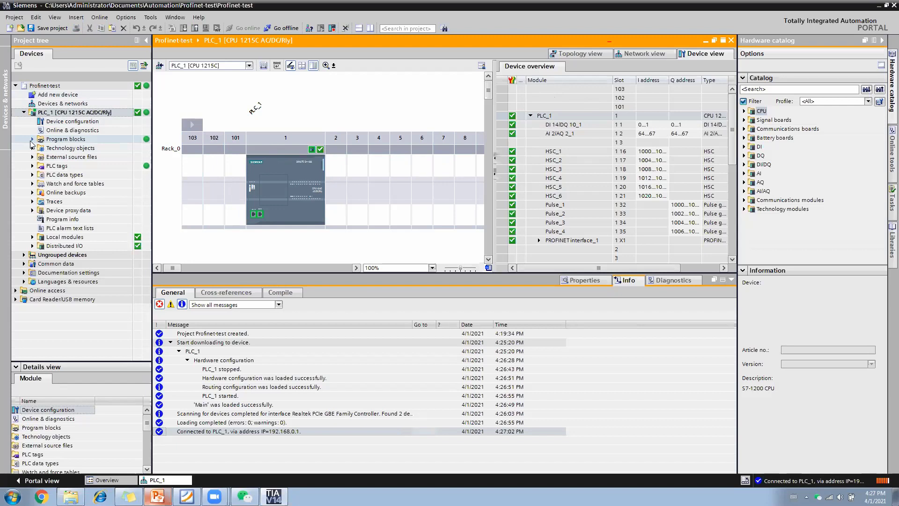
Step: Expand the program blocks and PLC tags of PLC_1 and open the table of all tags
click(32, 140)
click(31, 184)
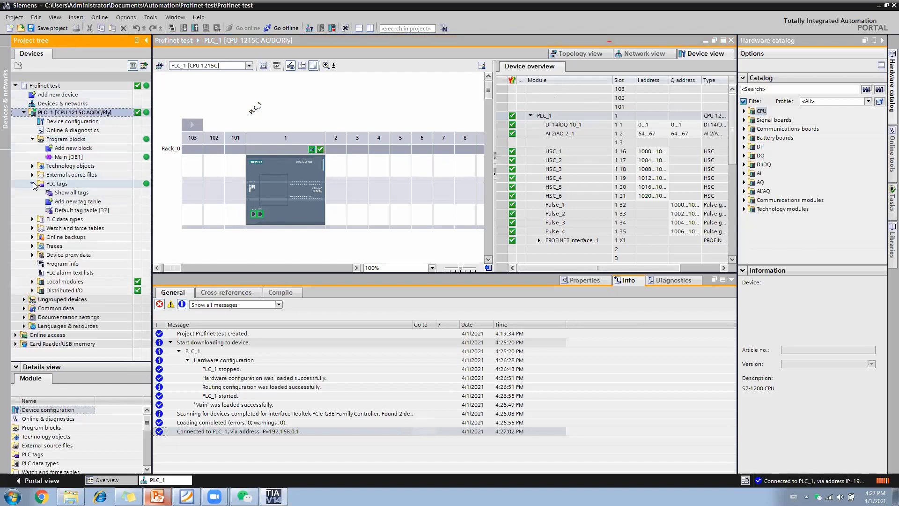
double_click(71, 193)
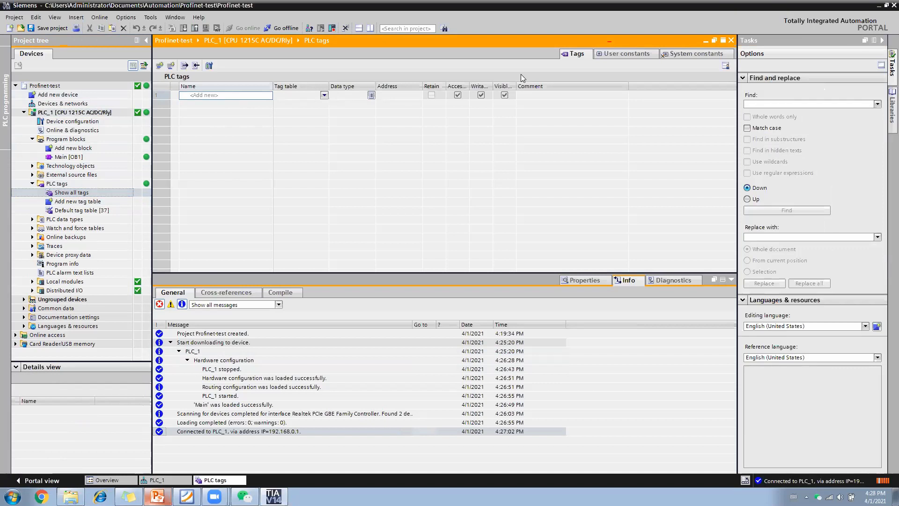
Step: Add empty rows to the PLC tags table until it has 17 rows
click(172, 67)
click(172, 67)
click(172, 67)
click(171, 67)
double_click(172, 67)
click(171, 67)
click(172, 67)
double_click(171, 67)
click(171, 67)
click(171, 67)
click(172, 67)
click(172, 67)
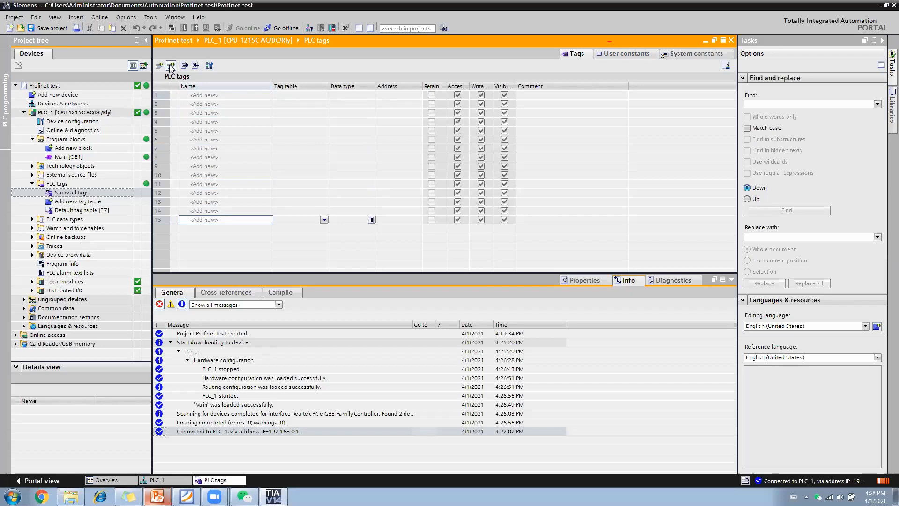
click(172, 67)
click(171, 67)
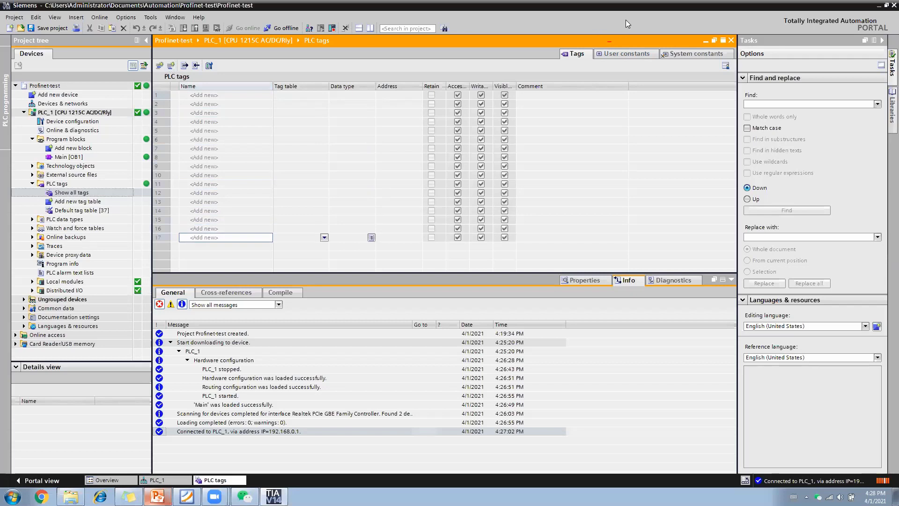
Step: Arrange TIA Portal and the PowerPoint presentation side by side and show the whole PROFINET Address slide
key(super+Left)
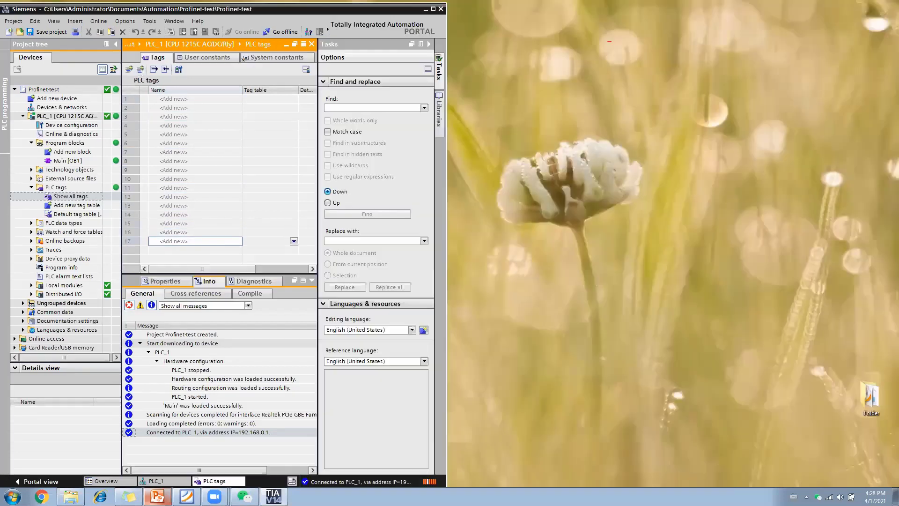
click(834, 10)
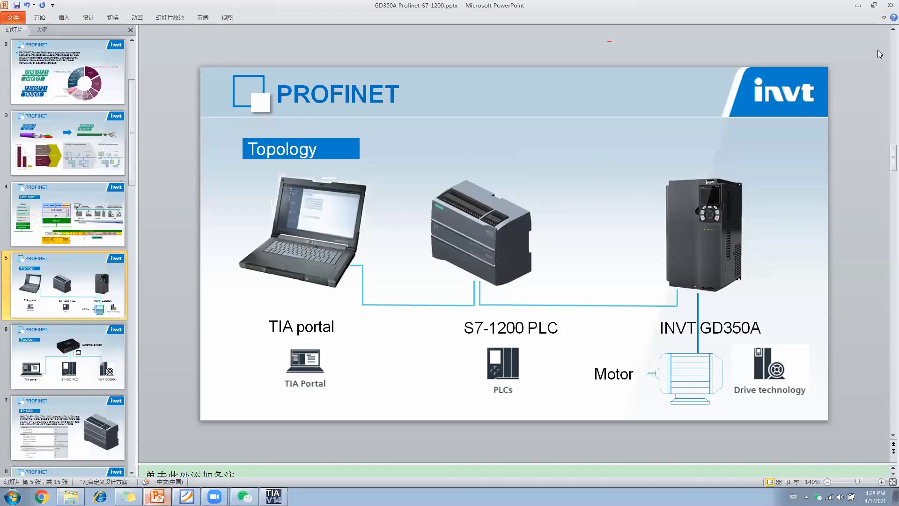
key(super+Right)
click(522, 33)
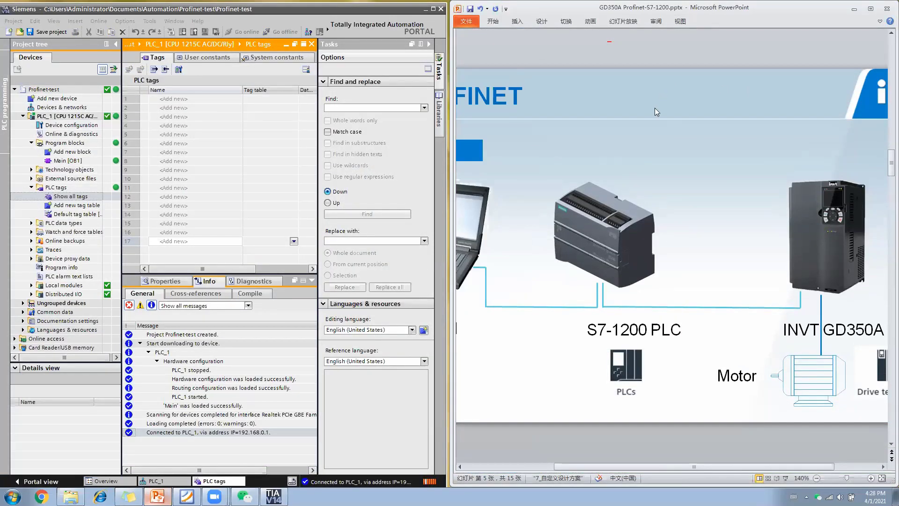
scroll(656, 118, down, 4)
scroll(655, 119, down, 6)
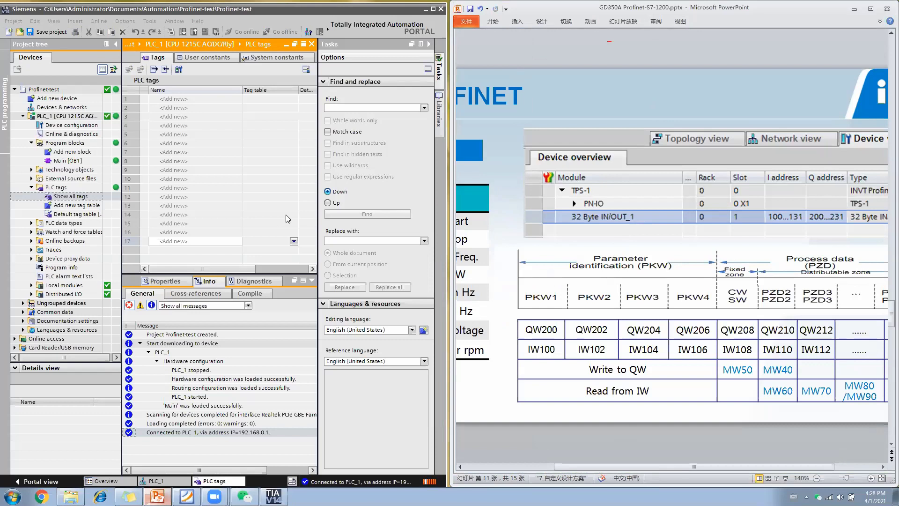
scroll(459, 286, down, 1)
scroll(459, 283, down, 1)
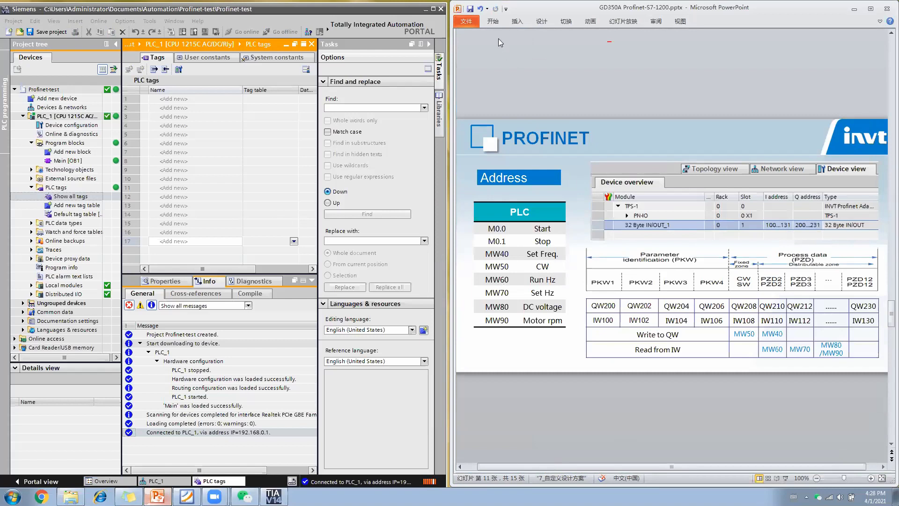
Step: Collapse the Tasks pane in TIA Portal to reveal the data type and address columns of the tag table
drag(455, 66, 415, 51)
click(430, 45)
click(315, 152)
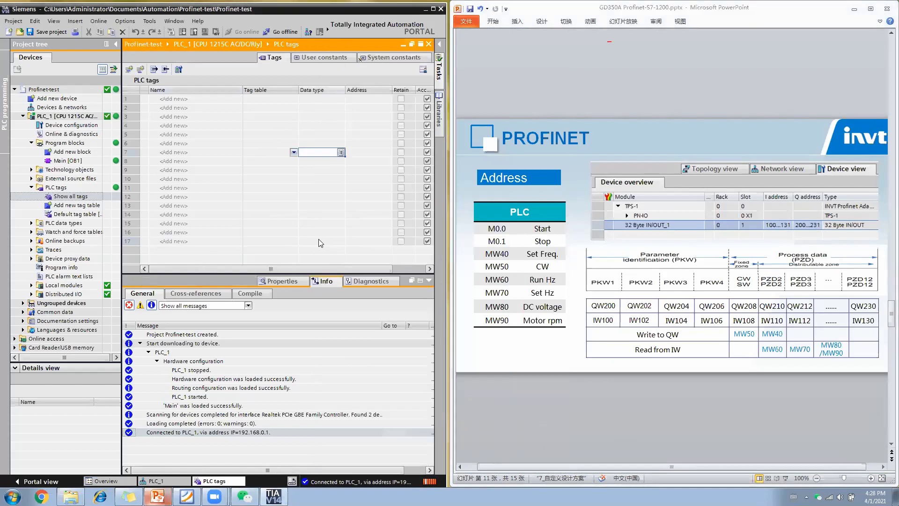
Step: Create two Bool tags in the first two rows with the addresses M0.0 and M0.1
click(371, 99)
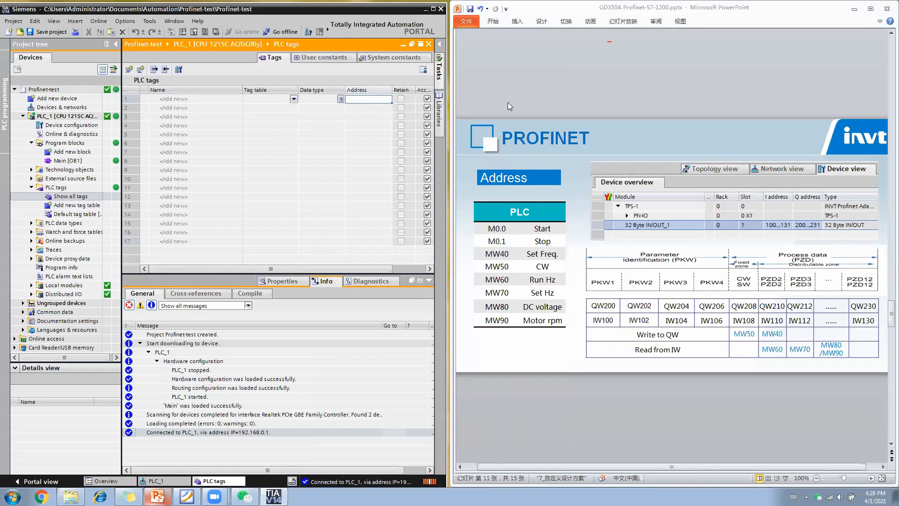
click(359, 99)
key(Return)
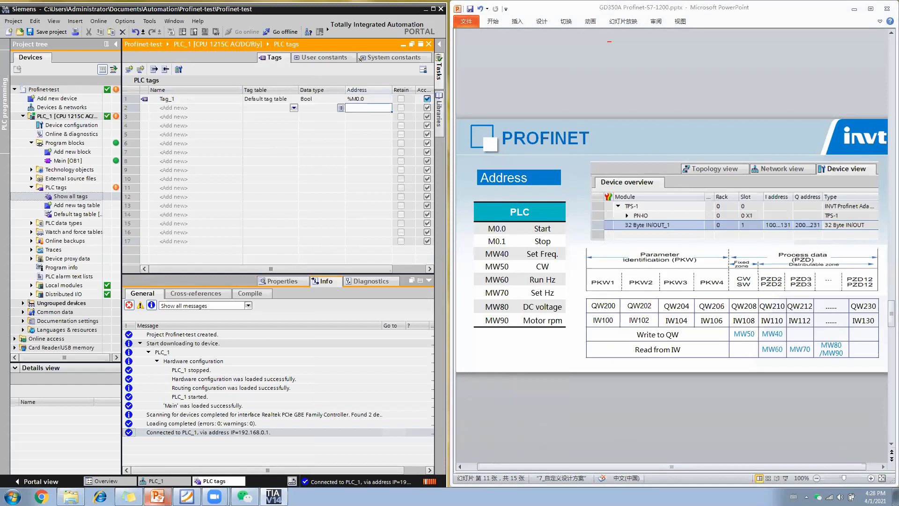
text(M0.1)
key(Return)
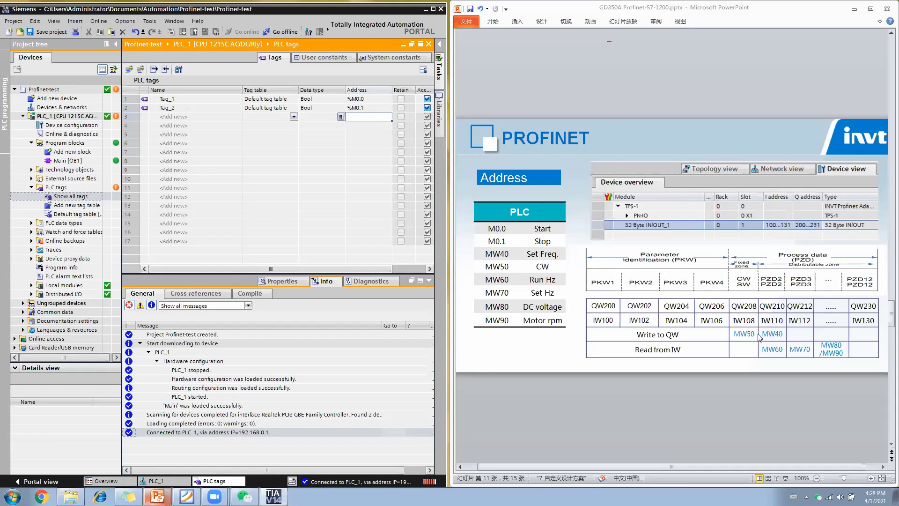
Step: Look up the Write to QW entry for MW40 on the Address slide and create a third tag with the address MW40
click(774, 333)
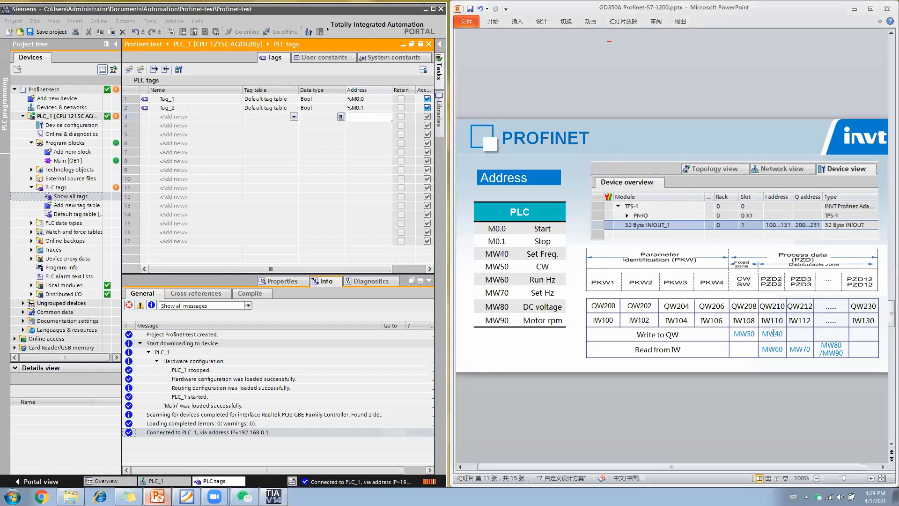
double_click(774, 333)
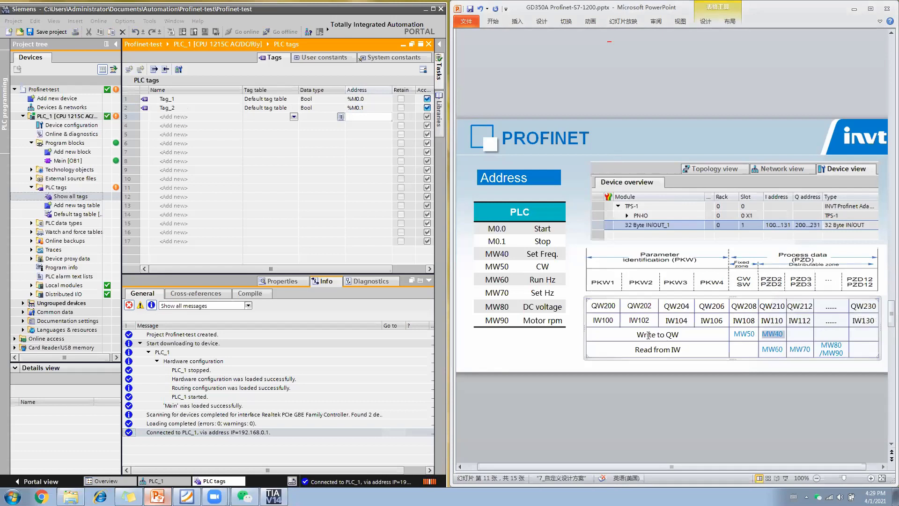
drag(636, 334, 680, 334)
double_click(773, 334)
click(361, 116)
text(MW40)
key(Return)
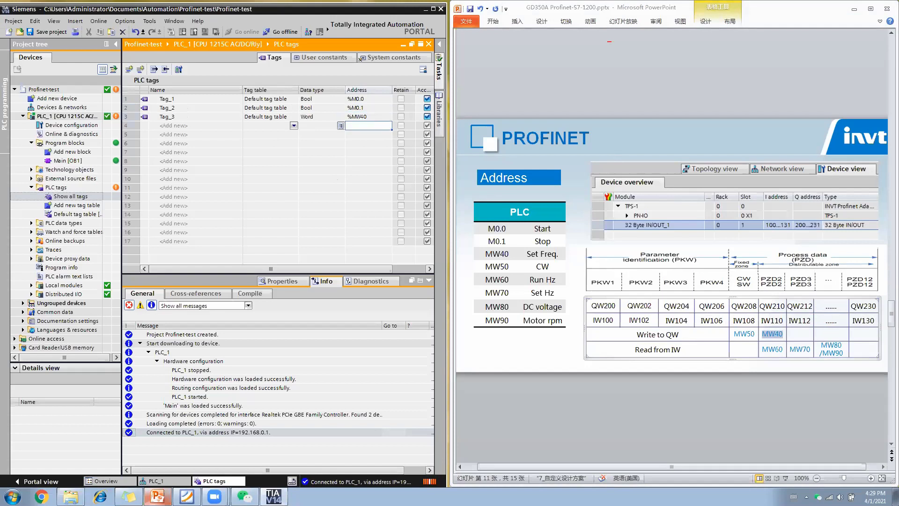
click(361, 118)
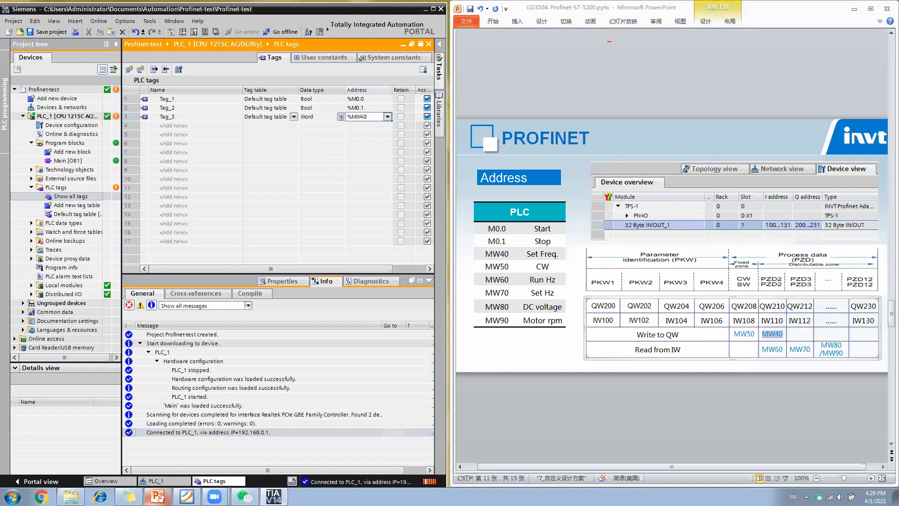
click(362, 125)
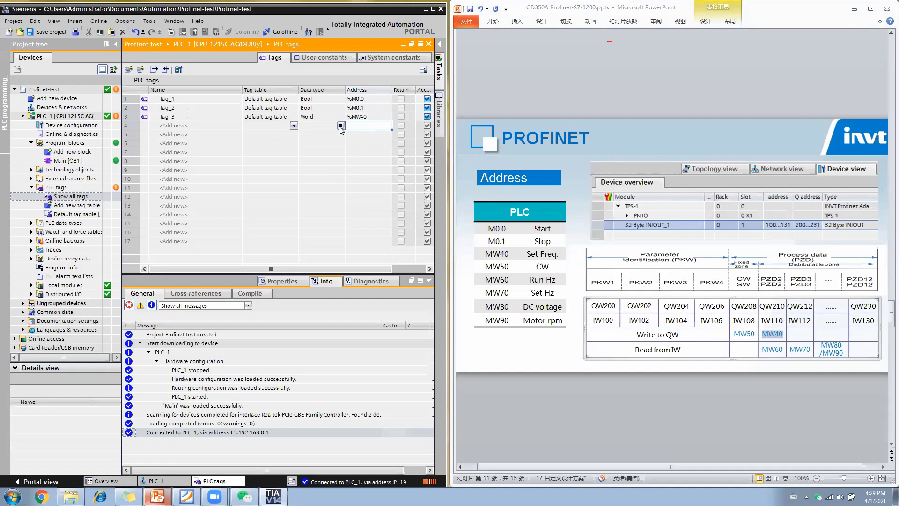
Step: Add word tags with the addresses QW210 and QW50 in the fourth and fifth rows of the tag table
text(QW210)
key(Return)
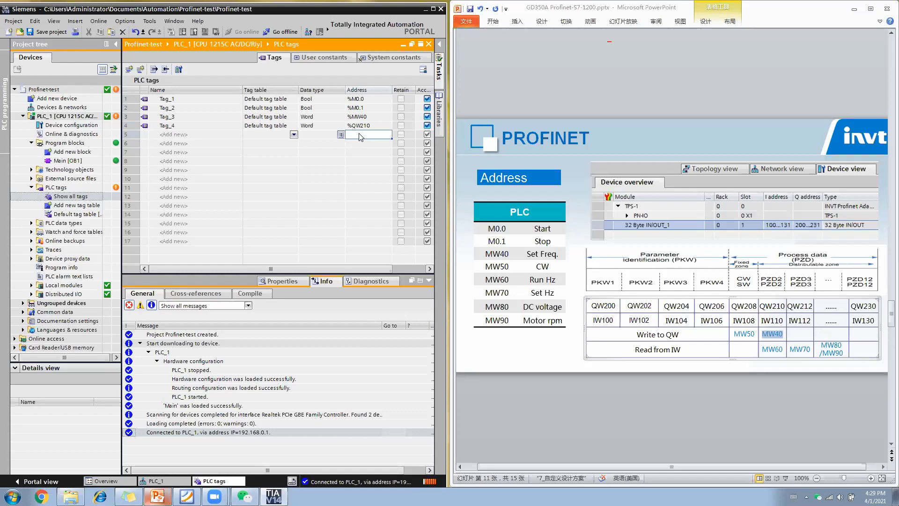
click(748, 334)
click(744, 306)
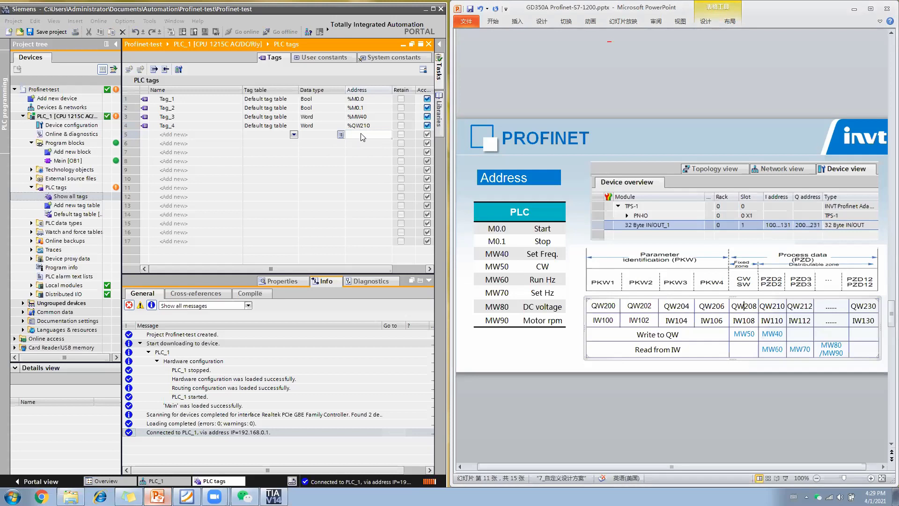
text(Q)
key(BackSpace)
click(352, 133)
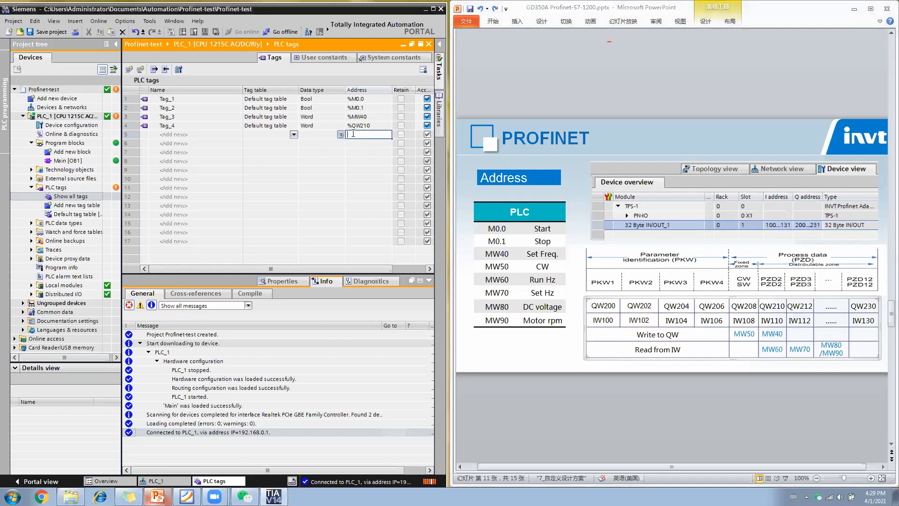
text(QW50)
key(Return)
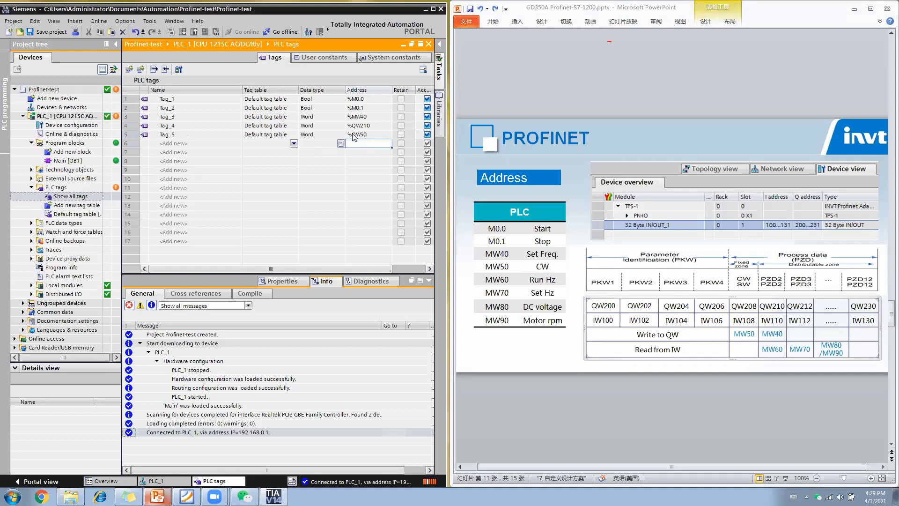
Step: Add a word tag with the address QW208 in the sixth row
text(QW210)
key(BackSpace)
text(08)
key(Return)
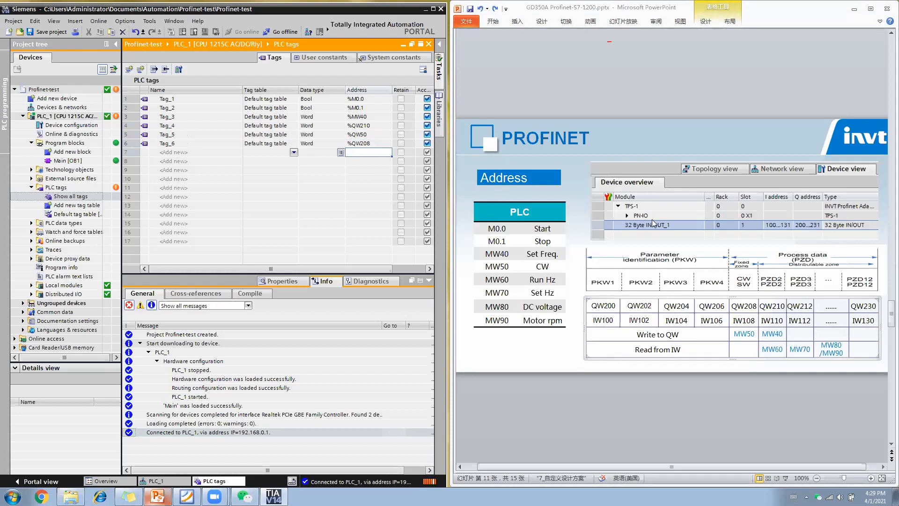
Step: Look up the Read from IW entry for MW60 on the Address slide and add tags with the addresses IW110 and MW60
click(799, 319)
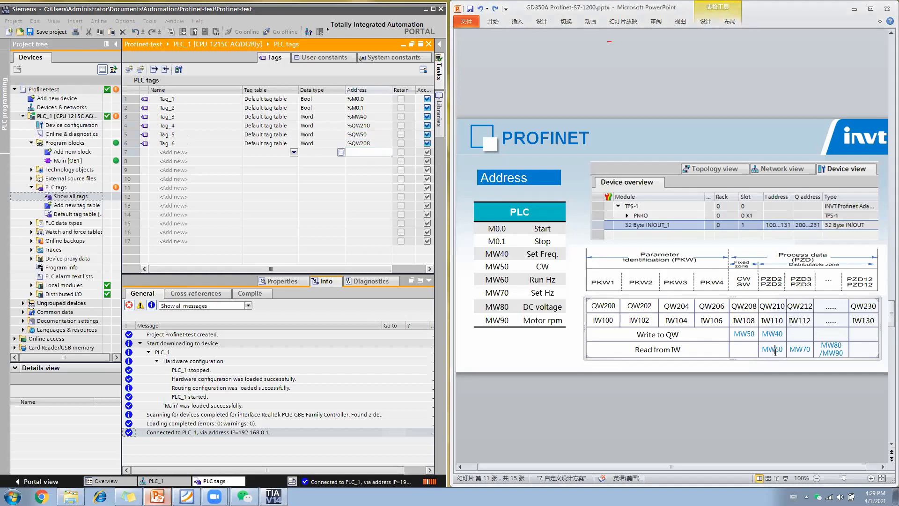
click(357, 149)
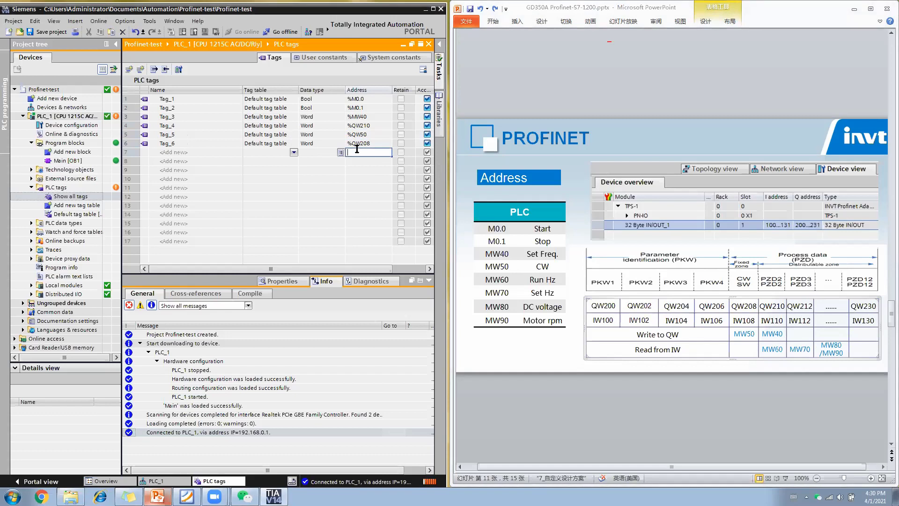
text(IW110)
key(Return)
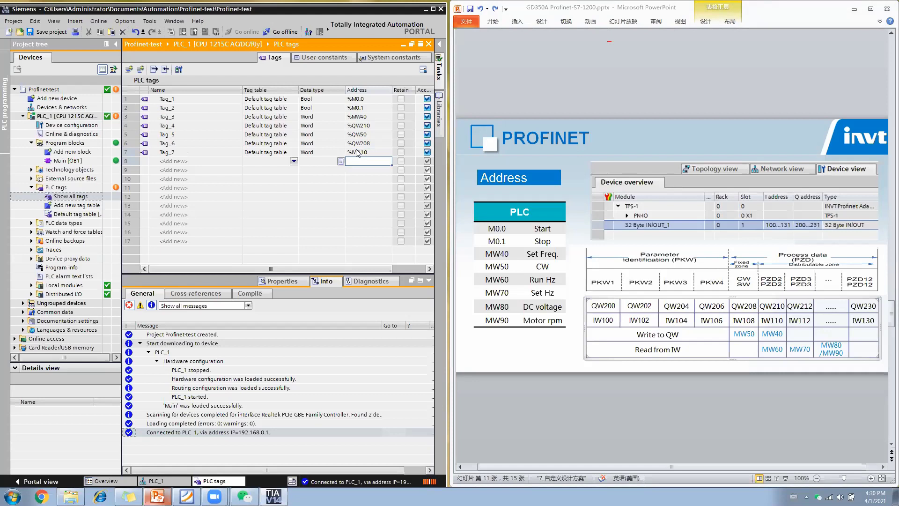
text(MW60)
key(Return)
Step: Add the next pair of word tags with the addresses IW112 and MW70
text(IW11)
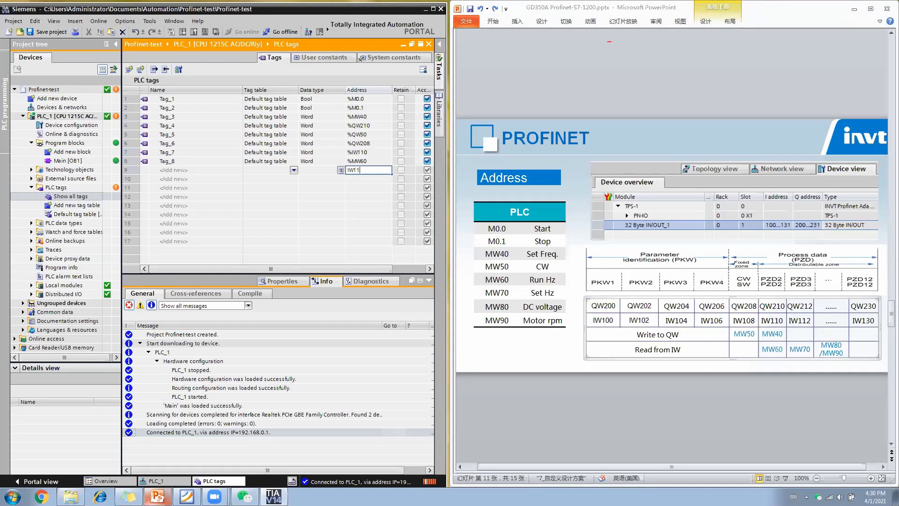
text(2)
key(Return)
text(MW70)
key(Return)
Step: Add four more word tags with the addresses IW114, MW80, IW116 and MW90
text(IW114)
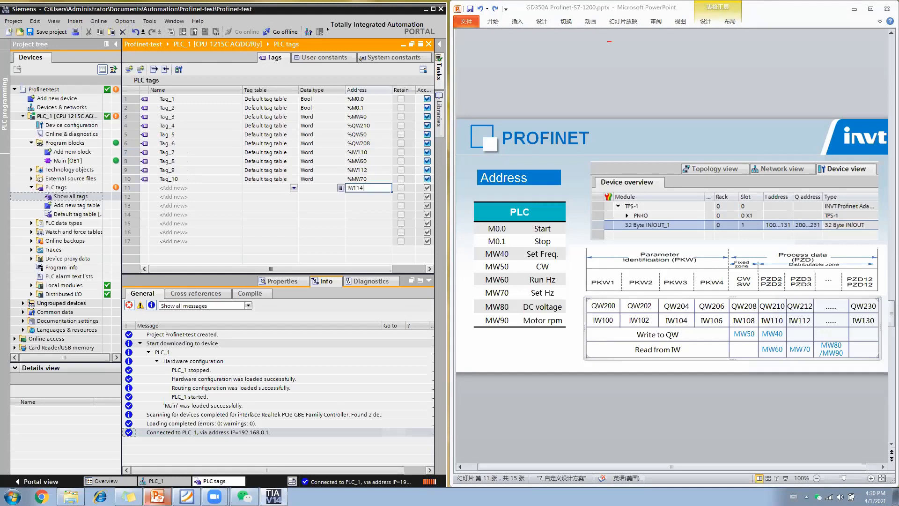
key(Return)
text(MW80)
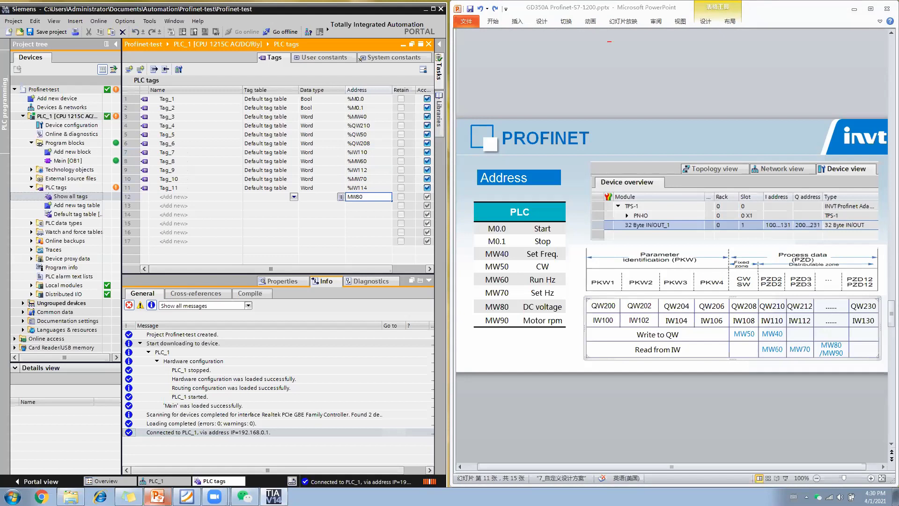
key(Return)
text(IW116)
key(Return)
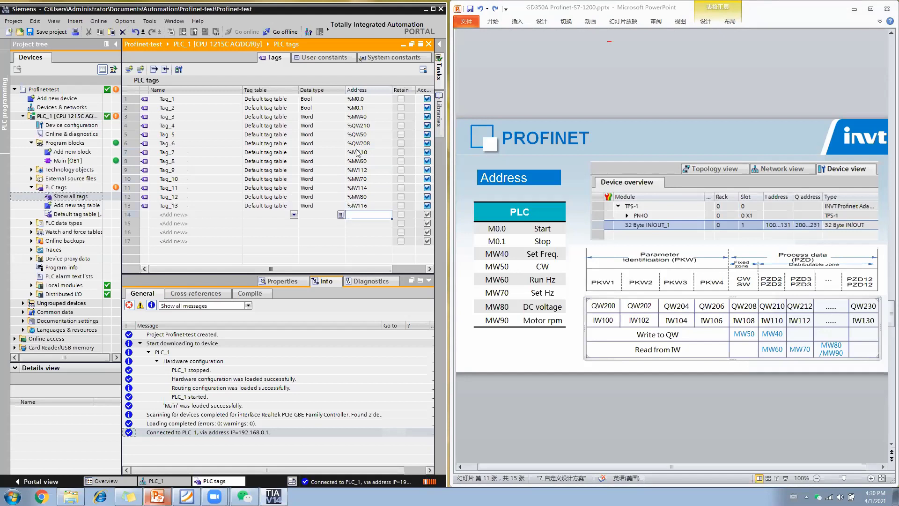
text(MW90)
key(Return)
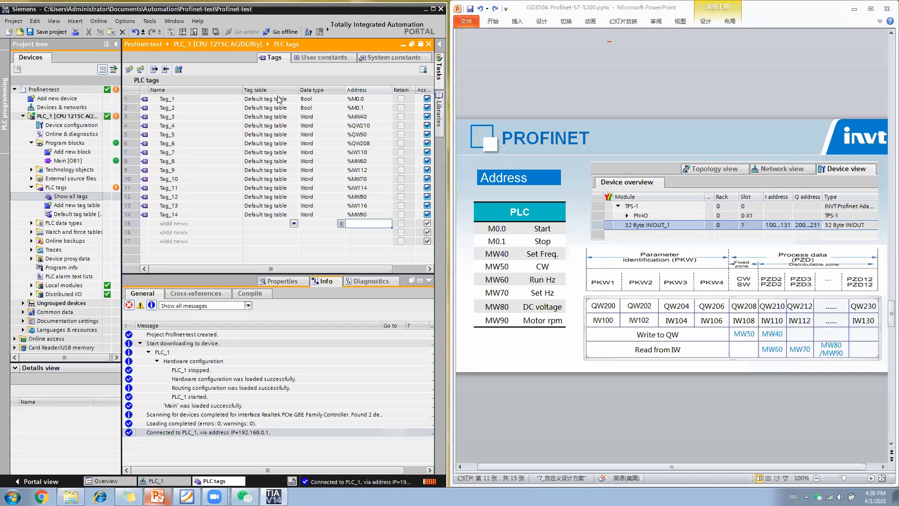
Step: Rename the M0.0 tag as Start and the M0.1 tag as Stop
double_click(184, 98)
key(BackSpace)
text(Start)
key(Return)
text(Sta)
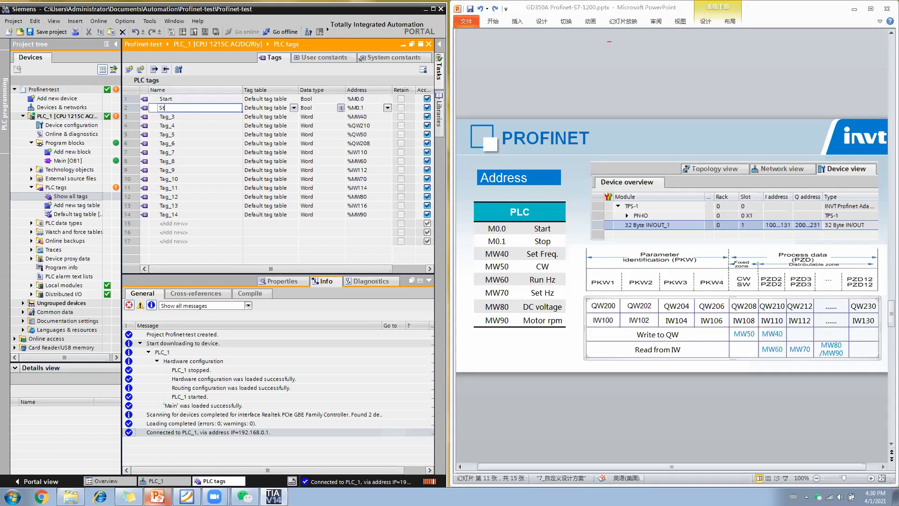
text(op)
key(Return)
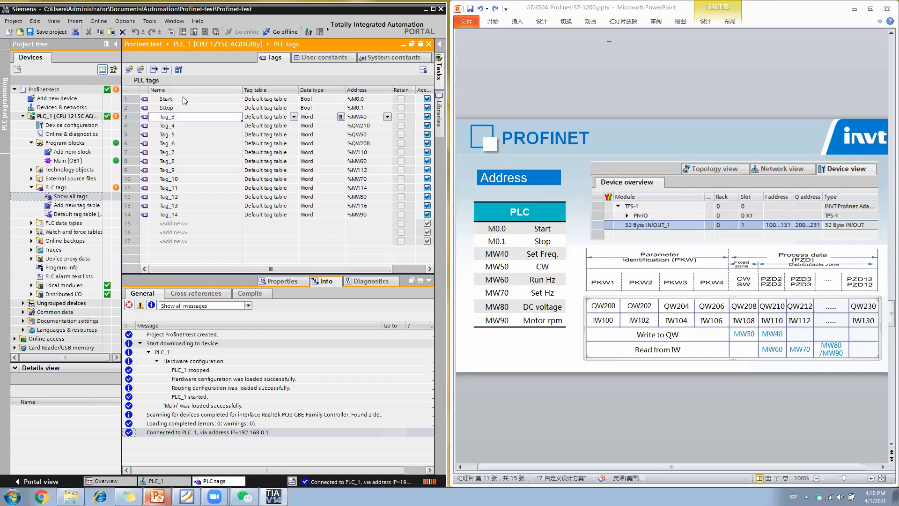
key(Up)
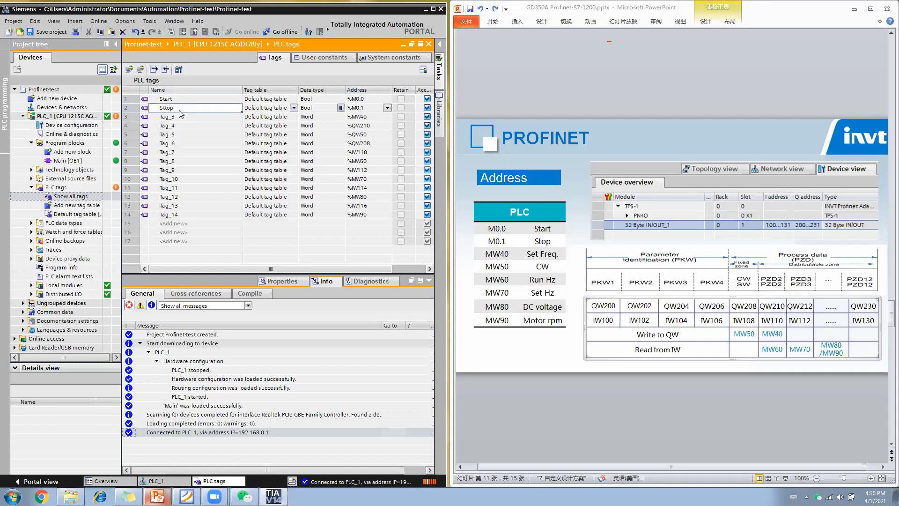
text(Stop)
key(Return)
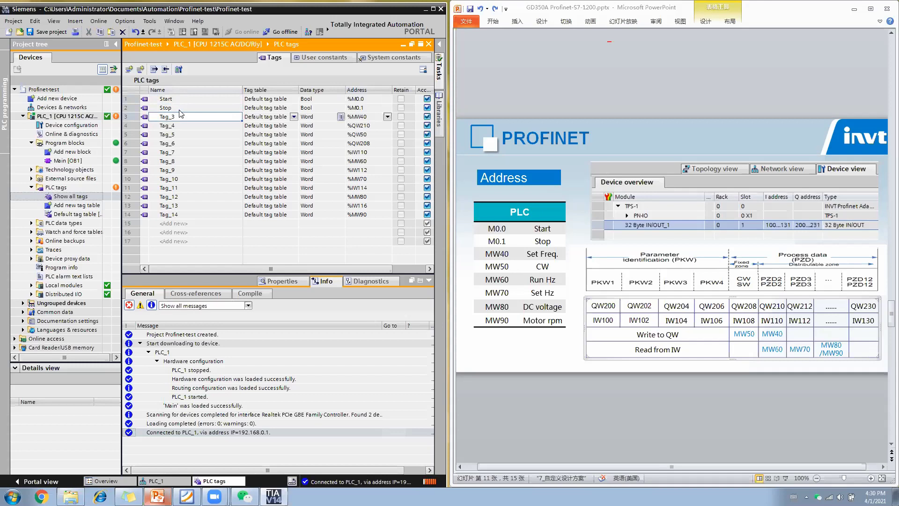
Step: Rename the MW40 tag as "Set frequency" and the QW210 tag as "Set frequency." with a trailing period
text(Set frequency)
key(Return)
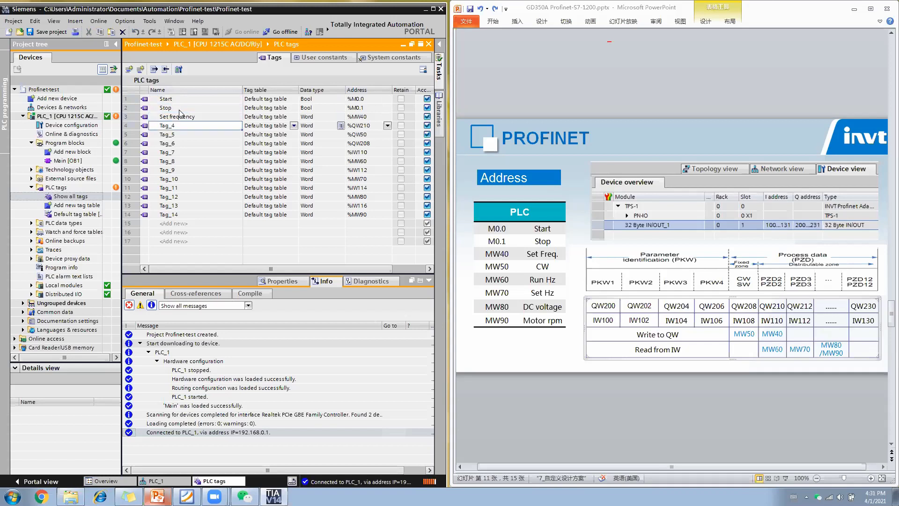
text(Set frequency)
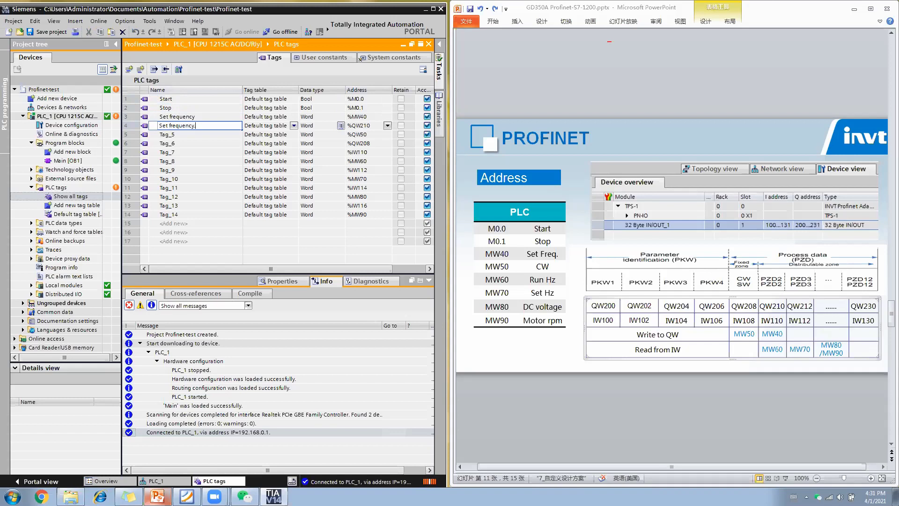
key(Return)
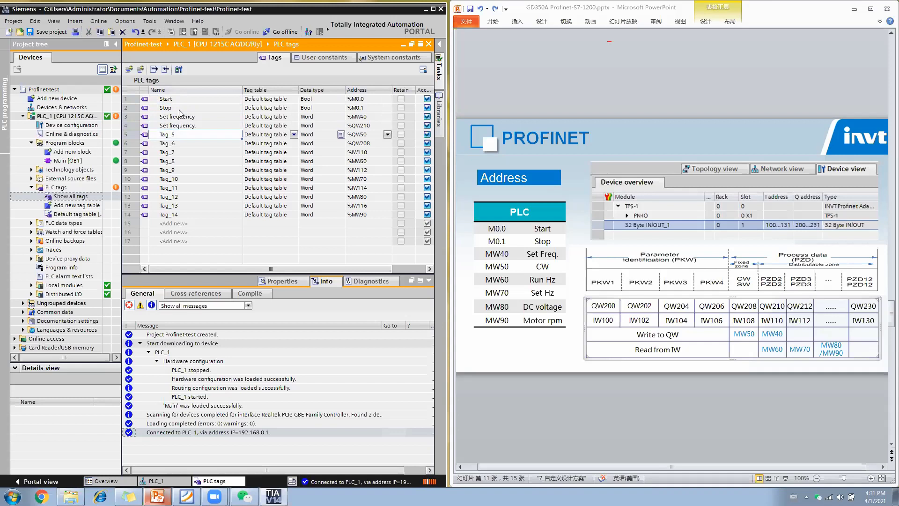
Step: Rename the QW50 tag as "Start/stop" and the QW208 tag as "Control word"
text(Start/stop)
key(Return)
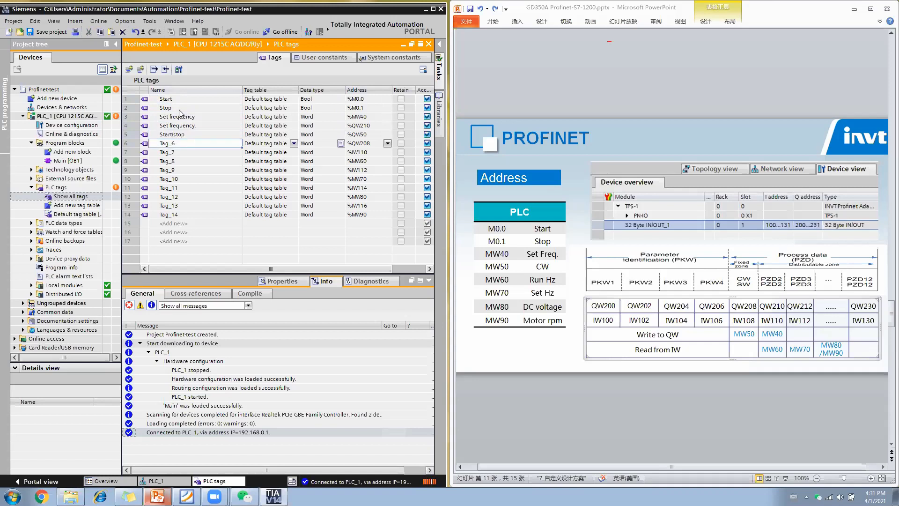
text(Control word)
key(Return)
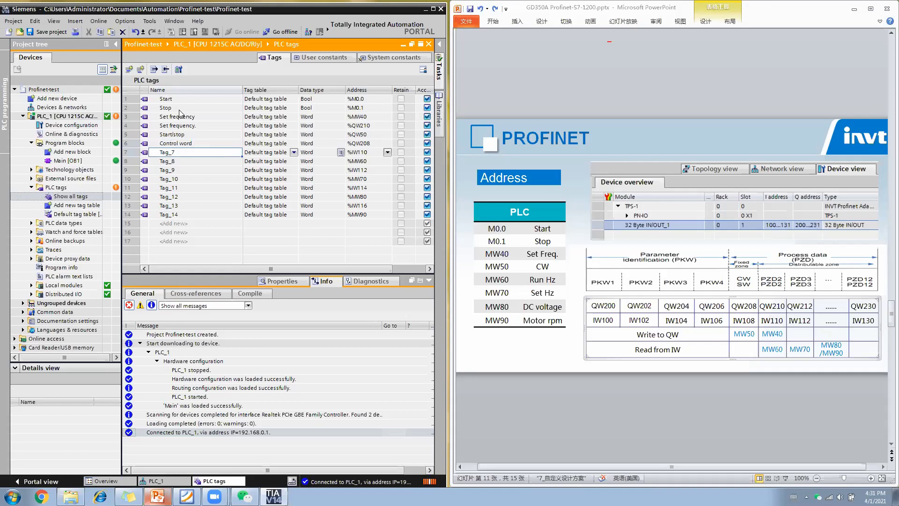
Step: Rename the IW110 tag as "Running Hz" and the MW60 tag as "Running Hz." with a trailing period
text(Running Hz)
key(Return)
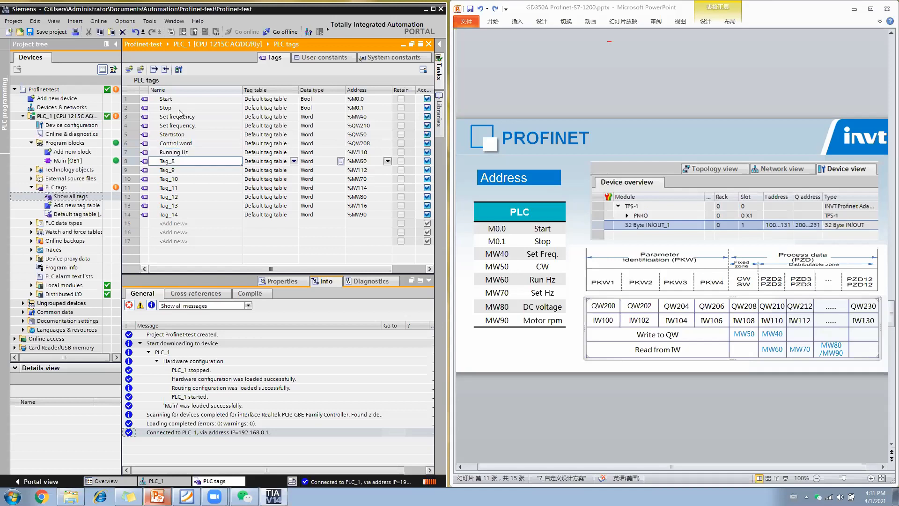
text(Running Hz.)
key(Return)
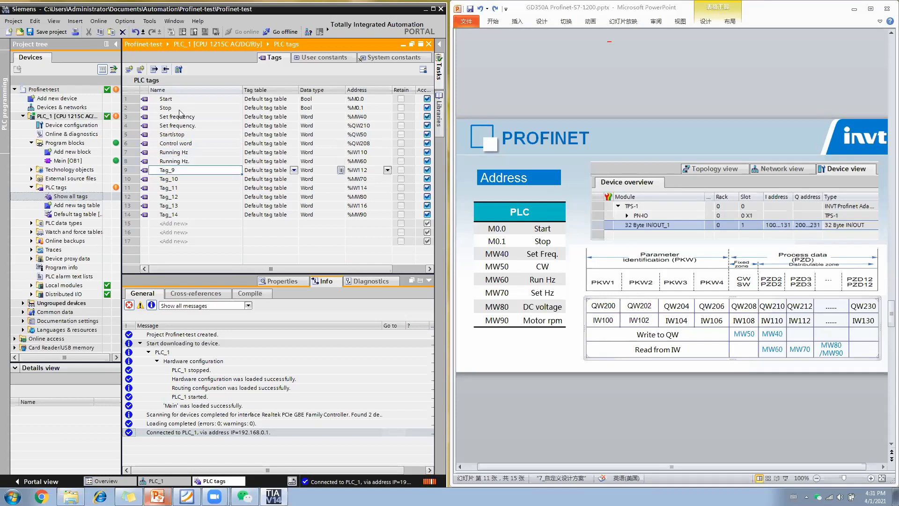
Step: Rename the IW112 tag as "Setting Hz" and the MW70 tag as "Setting Hz." with a trailing period
text(Setting Hz)
key(Return)
text(Setting Hz.)
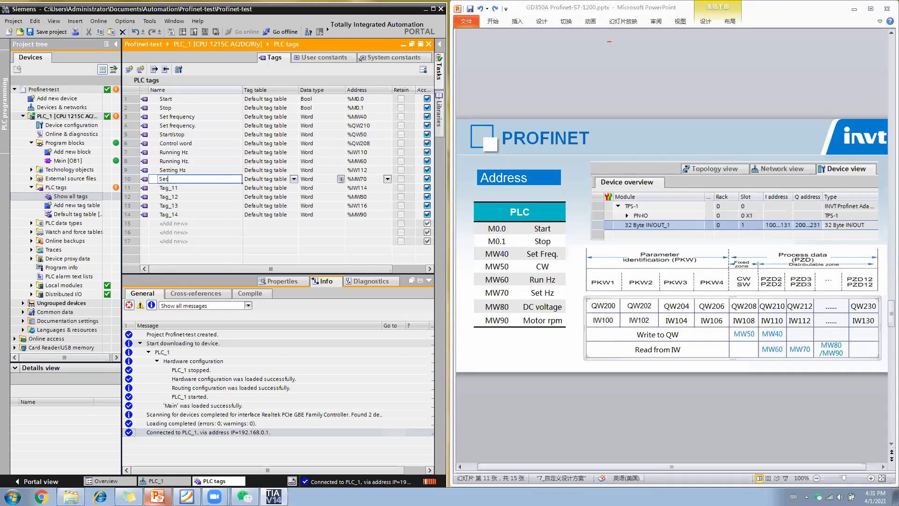
key(Return)
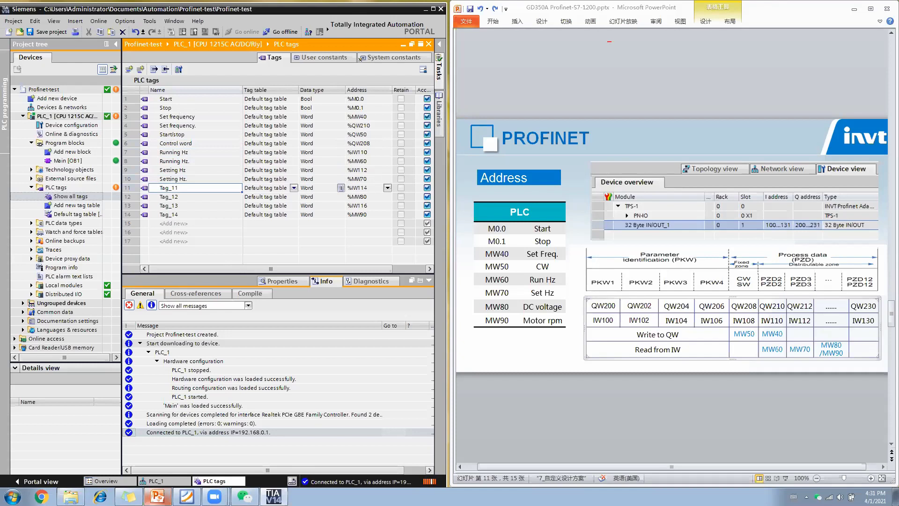
Step: Rename the IW114 tag as "DC bus voltage" and the MW80 tag as "DC bus voltage." with a trailing period
text(DC bus voltage)
key(Return)
text(DC bus voltage)
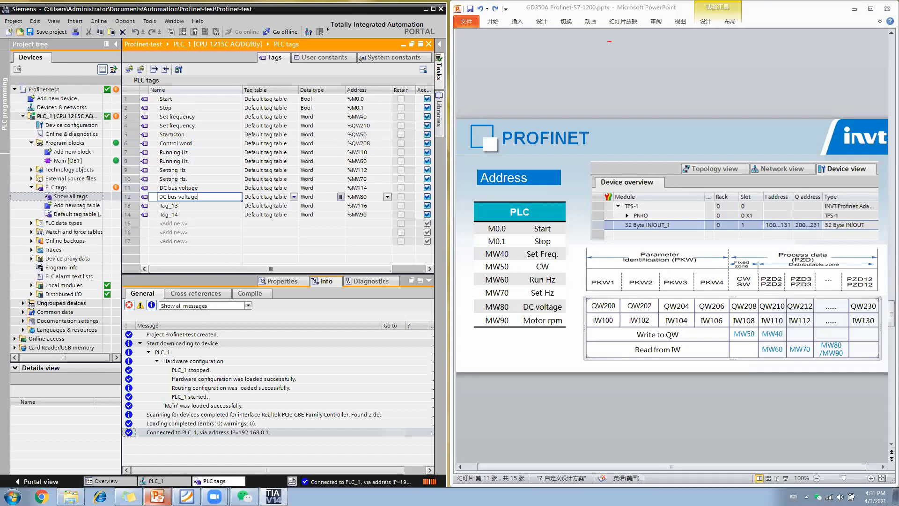
key(Return)
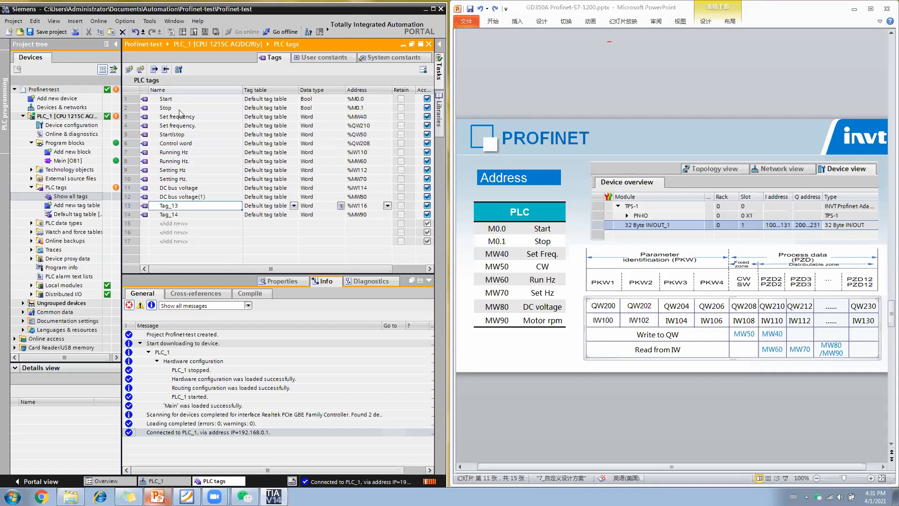
double_click(198, 198)
drag(198, 197, 215, 195)
text(.)
key(Return)
Step: Rename the IW116 tag as "Motor rpm" and the MW90 tag as "Motor rpm." with a trailing period
double_click(210, 204)
text(Motor rpm)
key(Return)
text(Motor rpm)
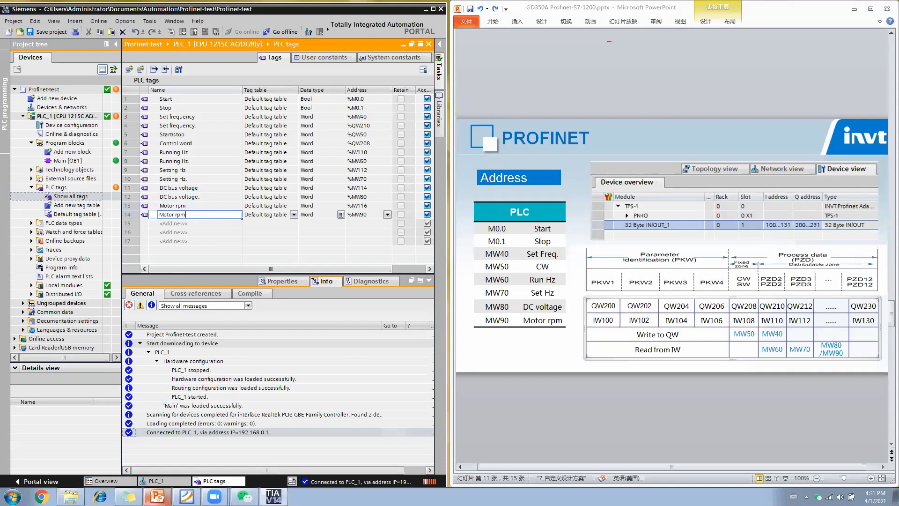
text(.)
key(Return)
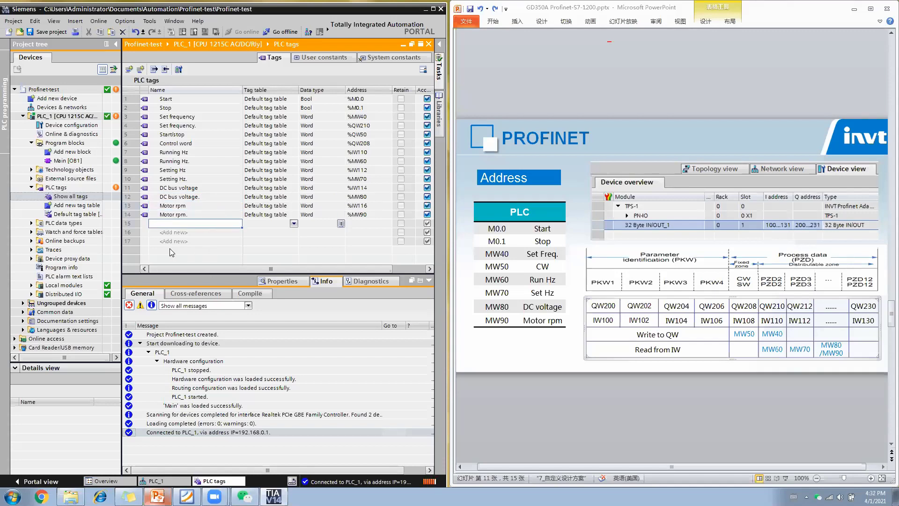
Step: Open Main [OB1], enlarge its editor area and place a normally open contact addressed M0.0 in Network 1
double_click(60, 161)
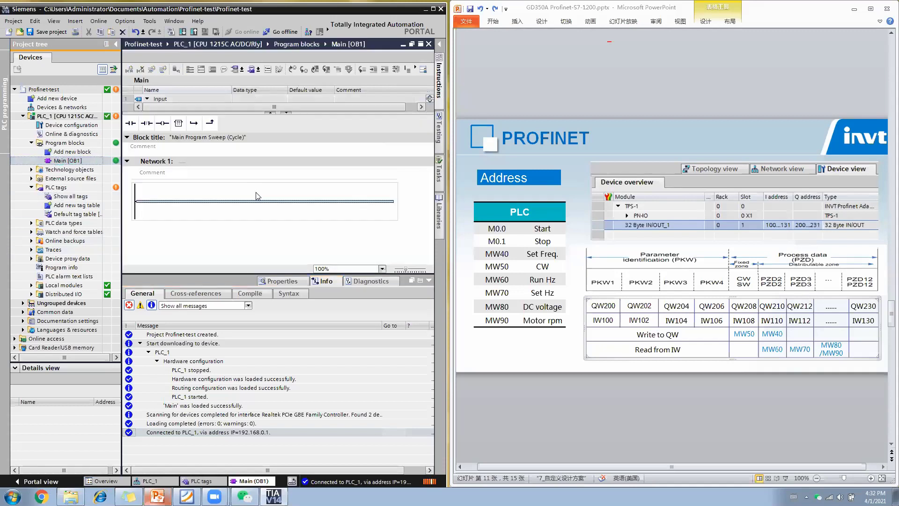
drag(268, 273, 256, 376)
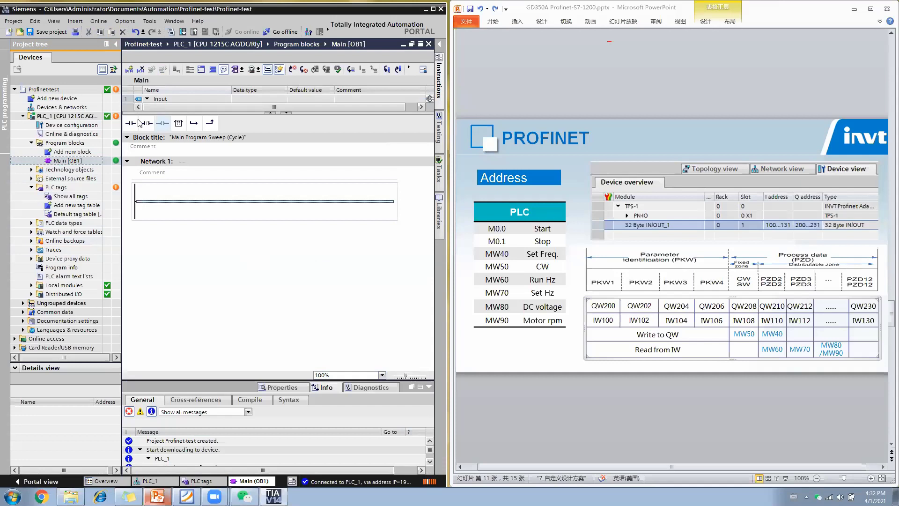
drag(130, 123, 161, 200)
click(162, 192)
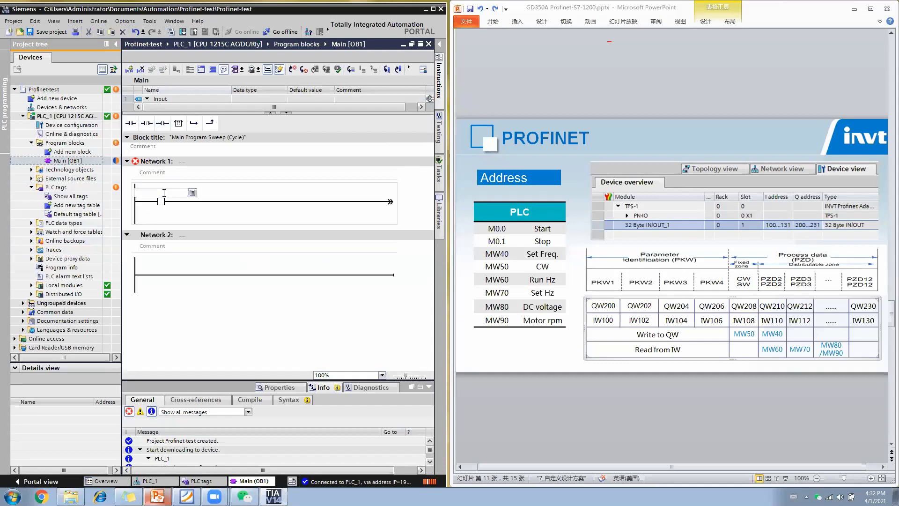
text(m)
text(M0)
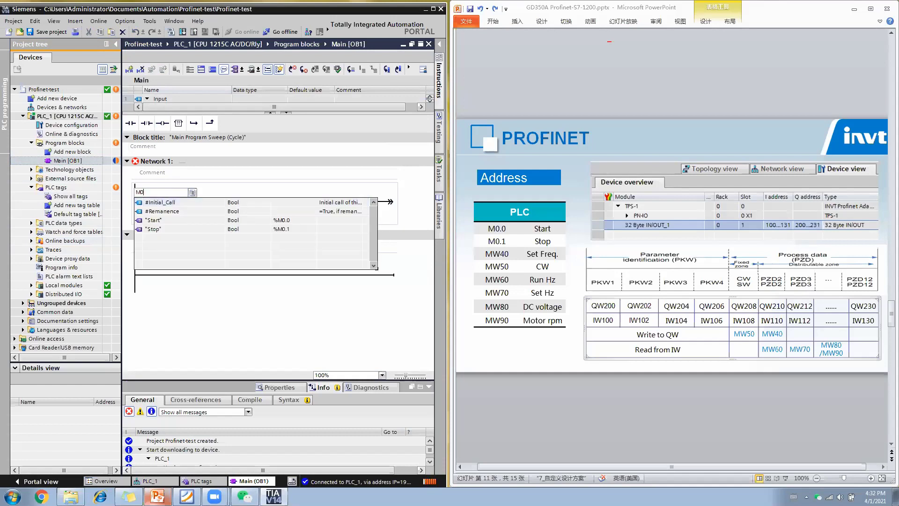
text(.0)
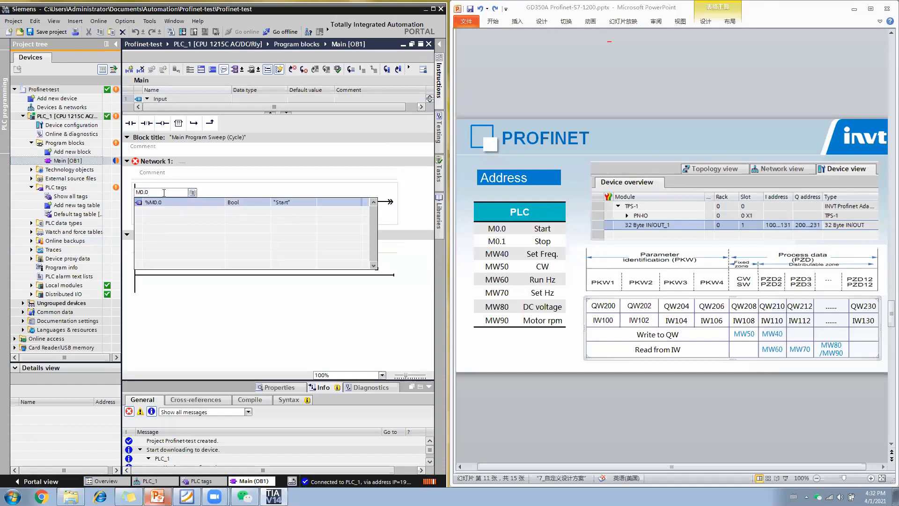
click(164, 193)
key(Return)
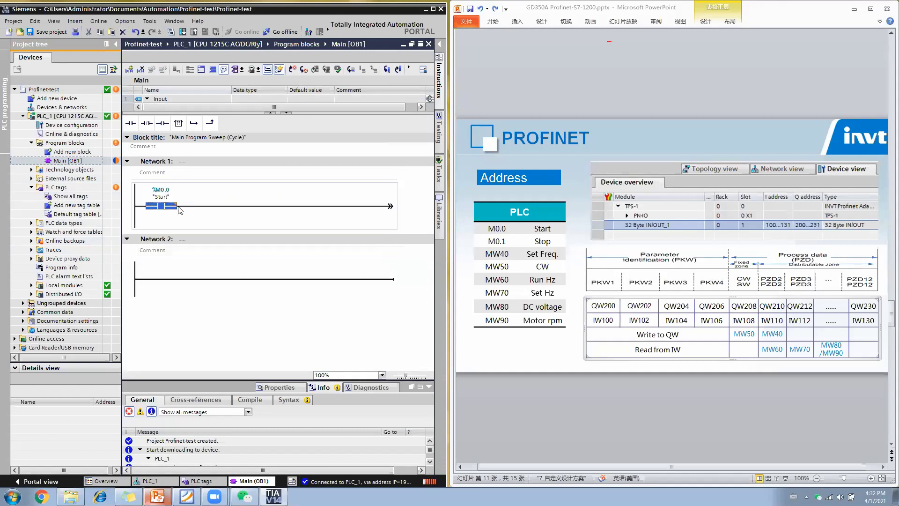
Step: Add a normally closed contact addressed M0.1 after the Start contact in Network 1
click(201, 207)
click(146, 123)
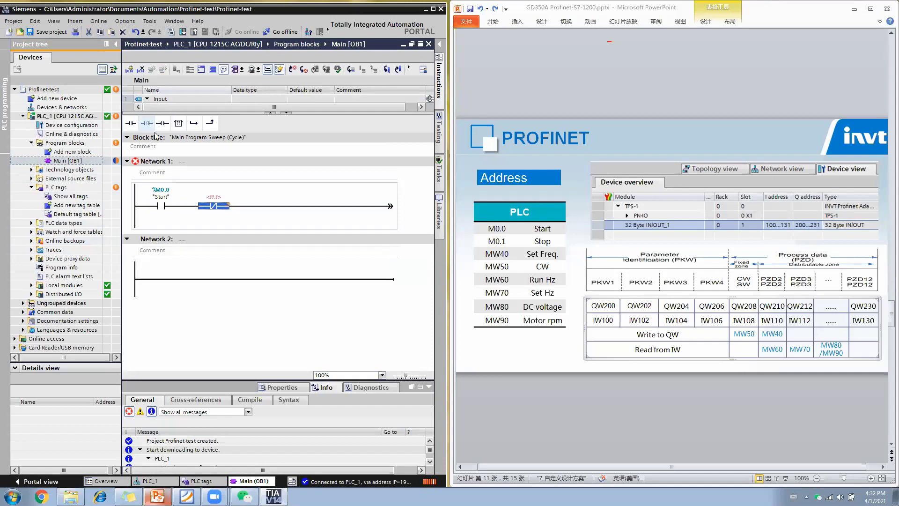
click(211, 198)
text(M0.1)
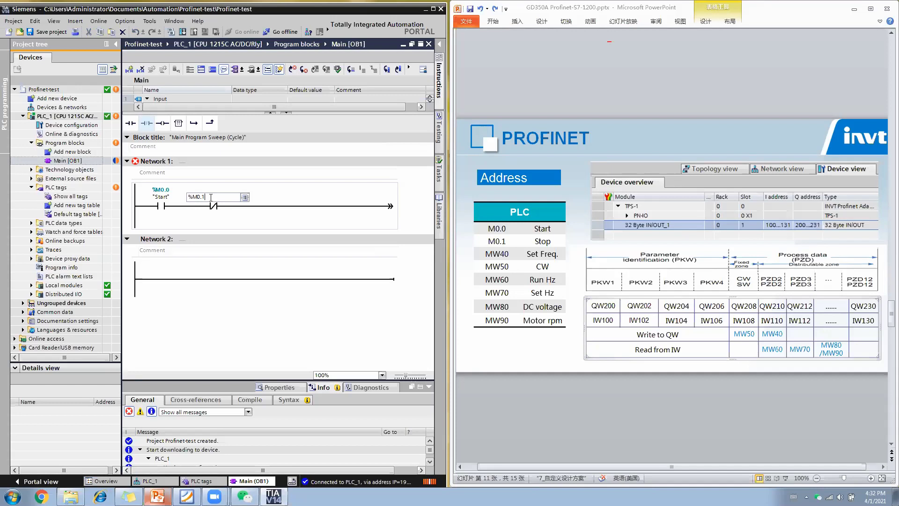
key(Return)
Step: Insert a MOVE box after the Stop contact in Network 1 and assign MW40 to its input
click(241, 206)
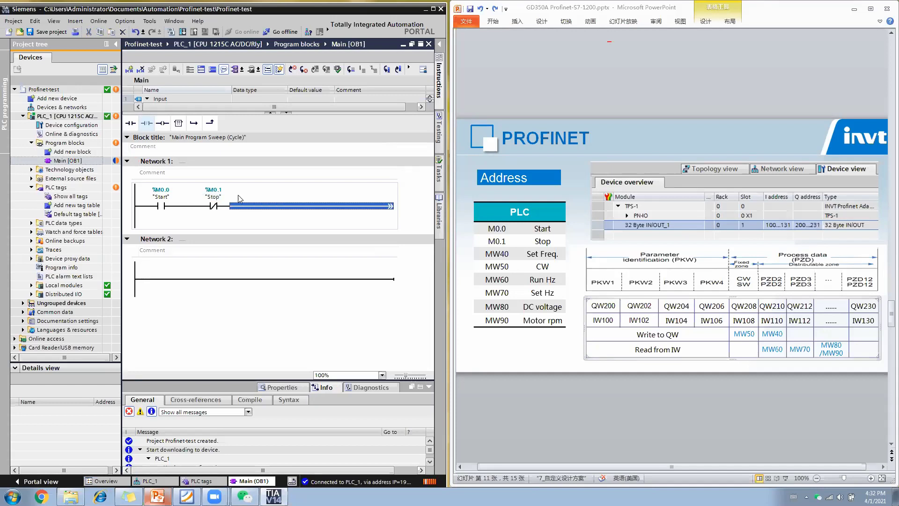
click(179, 124)
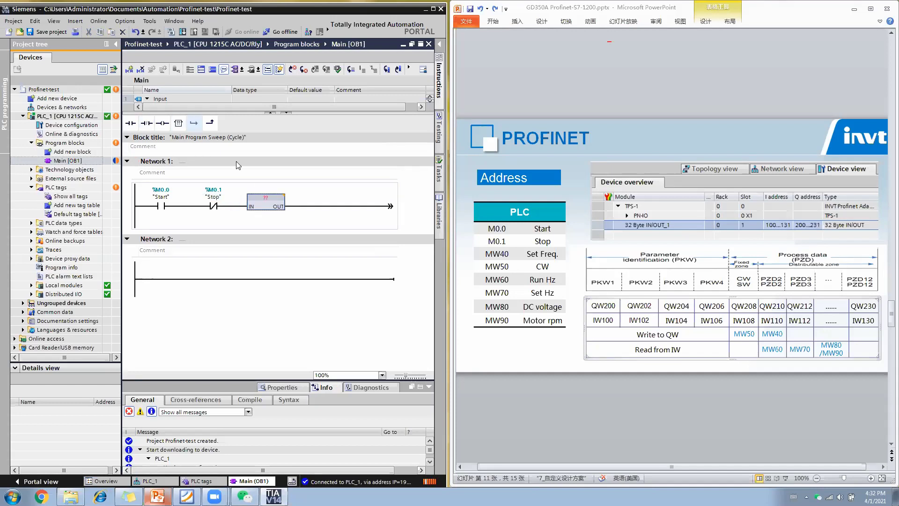
click(269, 198)
text(MOVE)
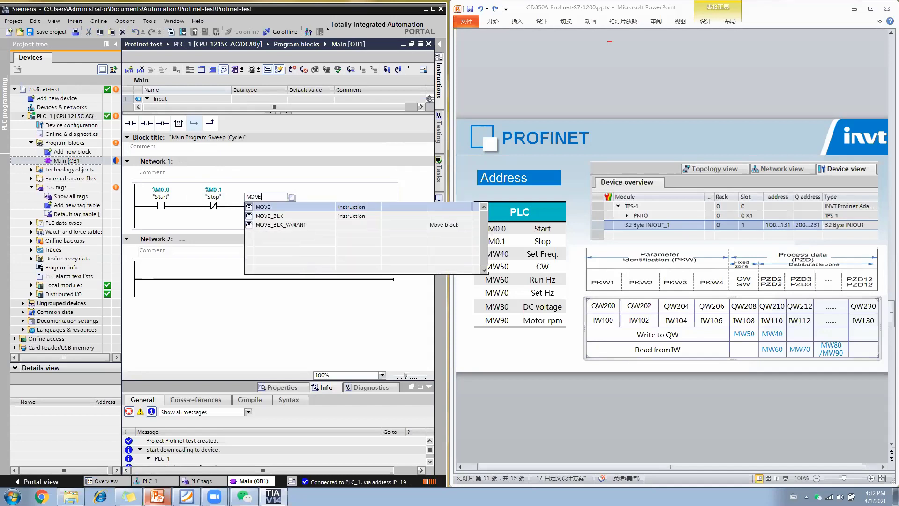
key(Return)
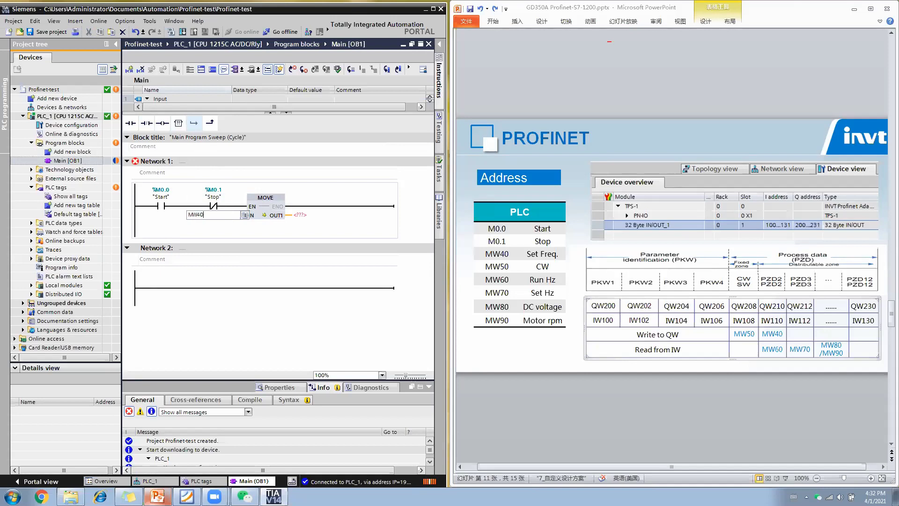
key(Return)
key(Return)
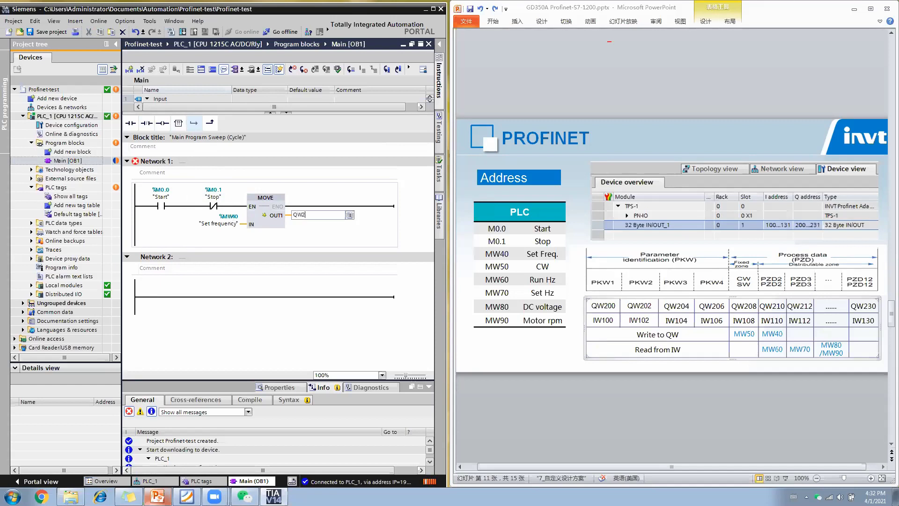
text(QW208)
key(Return)
key(Return)
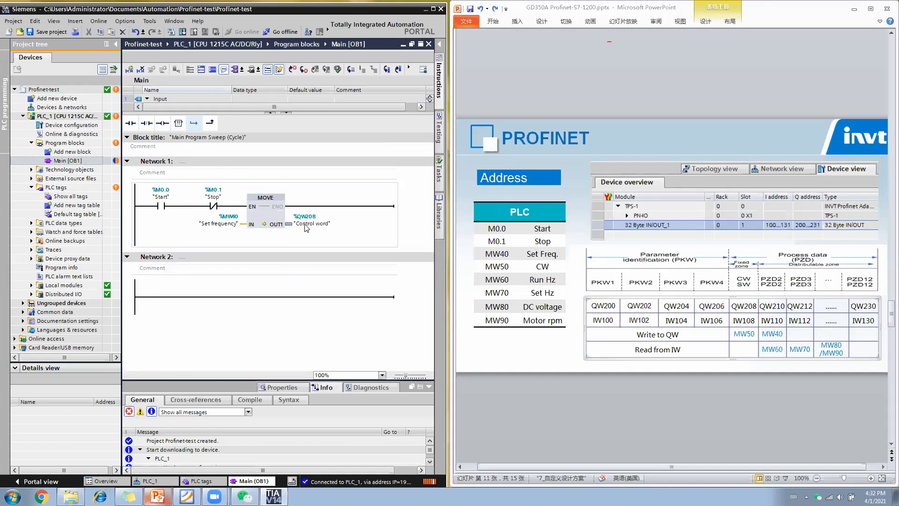
Step: Assign QW210 to the MOVE box's output and check MW40 and QW210 against the address table on the slide
click(307, 225)
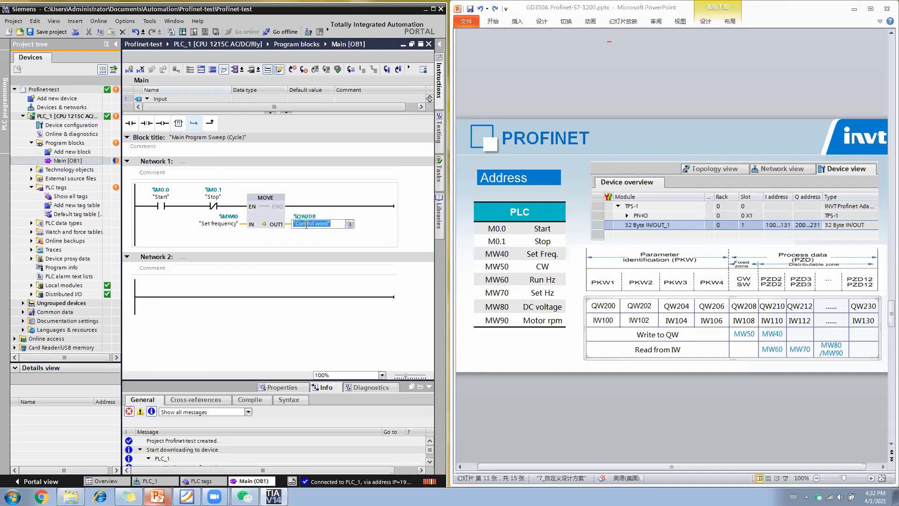
text(QW21)
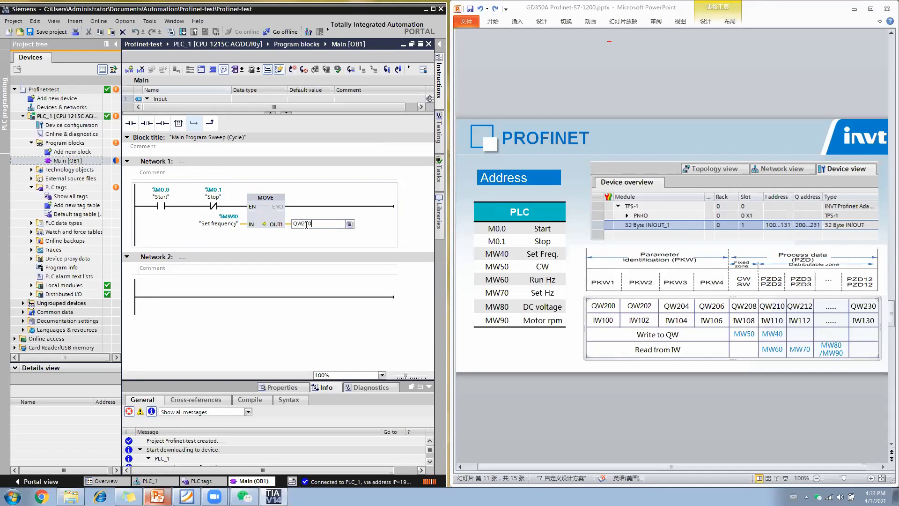
text(0)
key(Return)
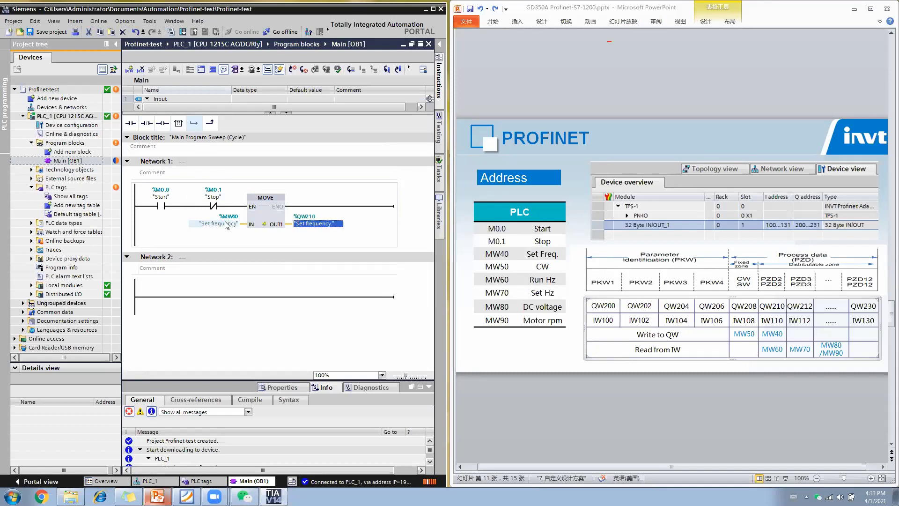
click(771, 339)
double_click(772, 334)
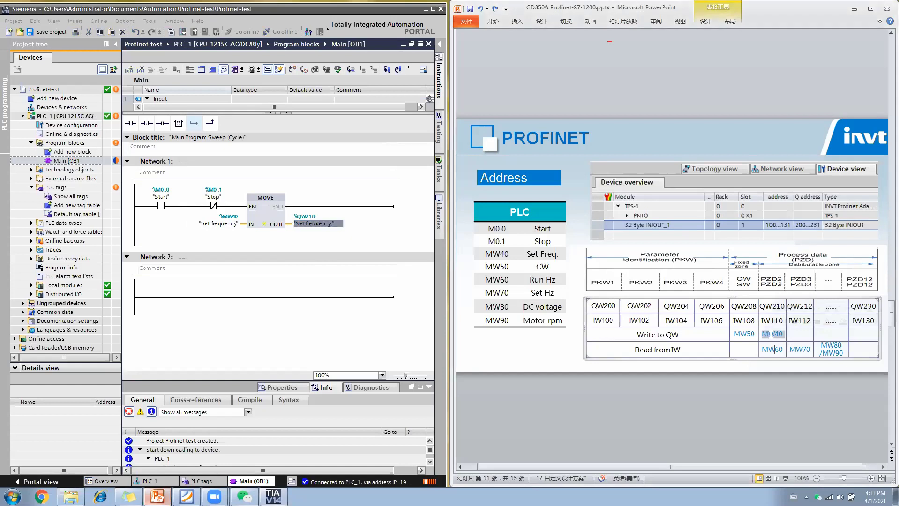
click(771, 342)
double_click(773, 306)
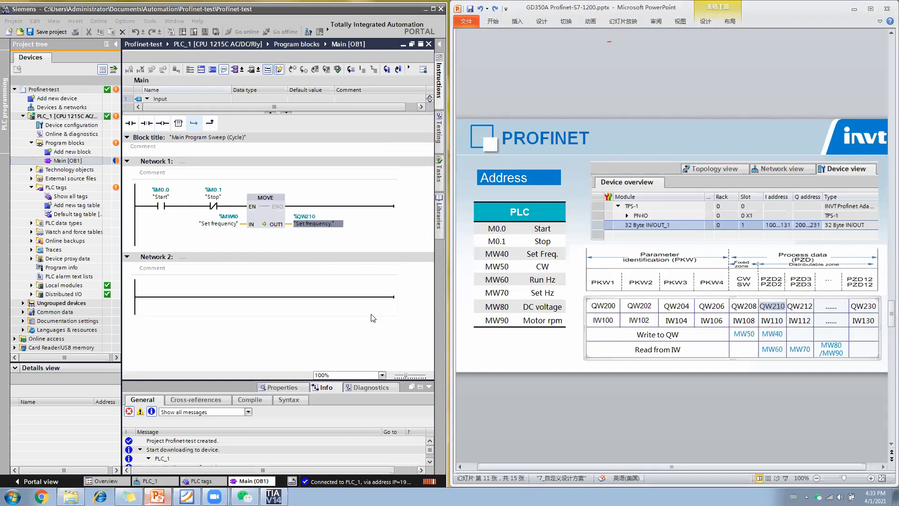
Step: Open four parallel branches between the Stop contact and the MOVE box in Network 1
click(235, 207)
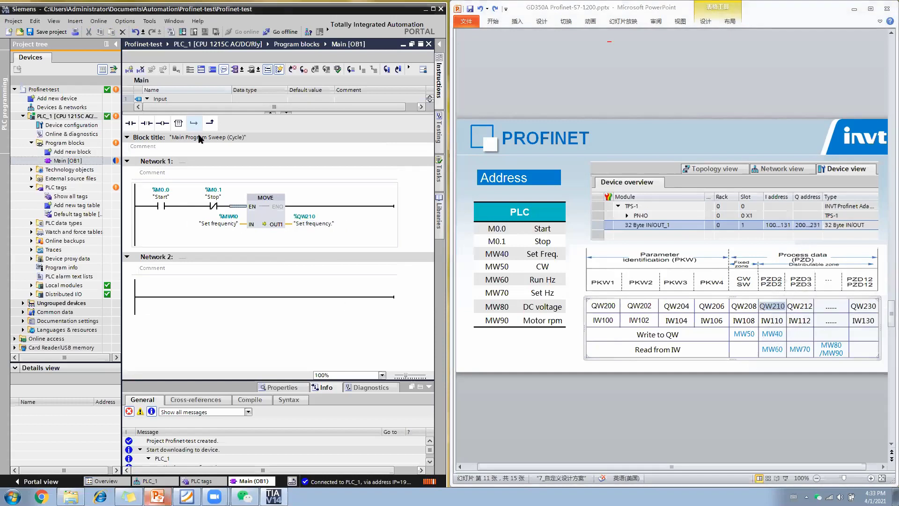
click(194, 123)
click(193, 123)
click(194, 123)
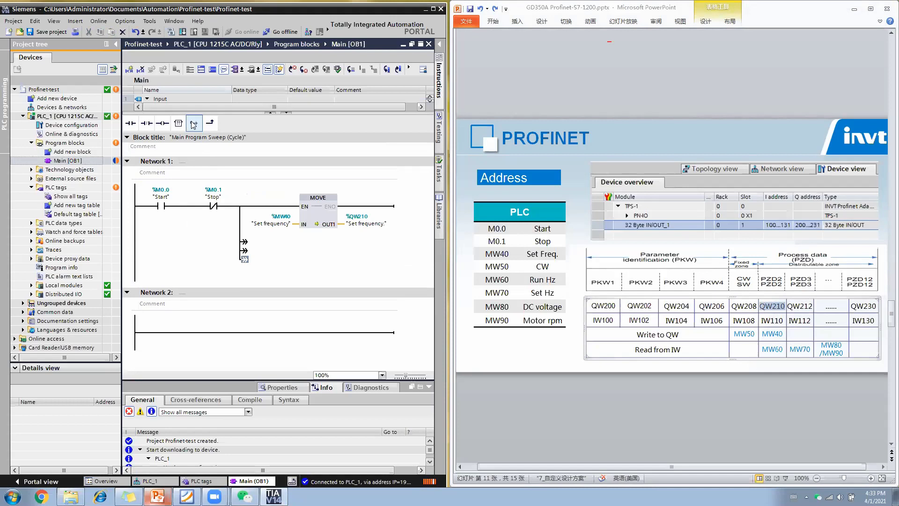
click(193, 122)
Step: Insert a MOVE box on the first new branch with input MW50 and output QW208
click(245, 242)
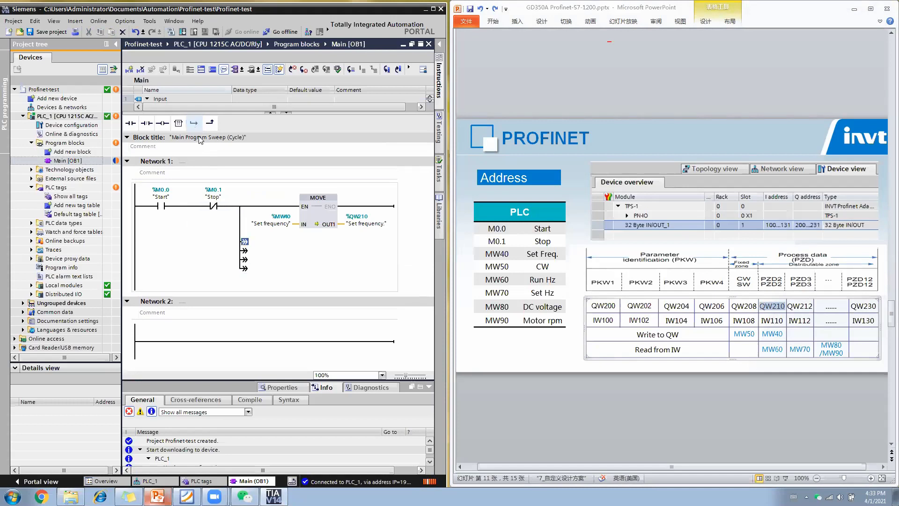
click(177, 123)
click(265, 241)
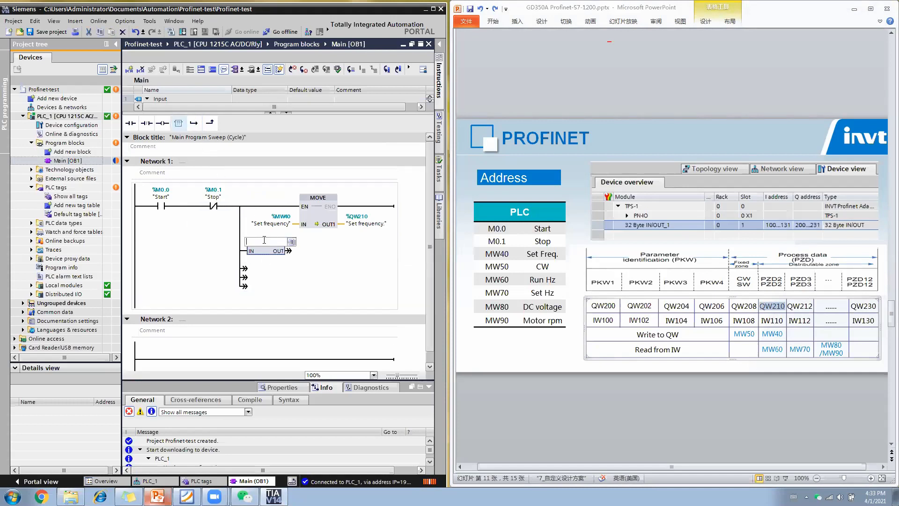
text(MOVE)
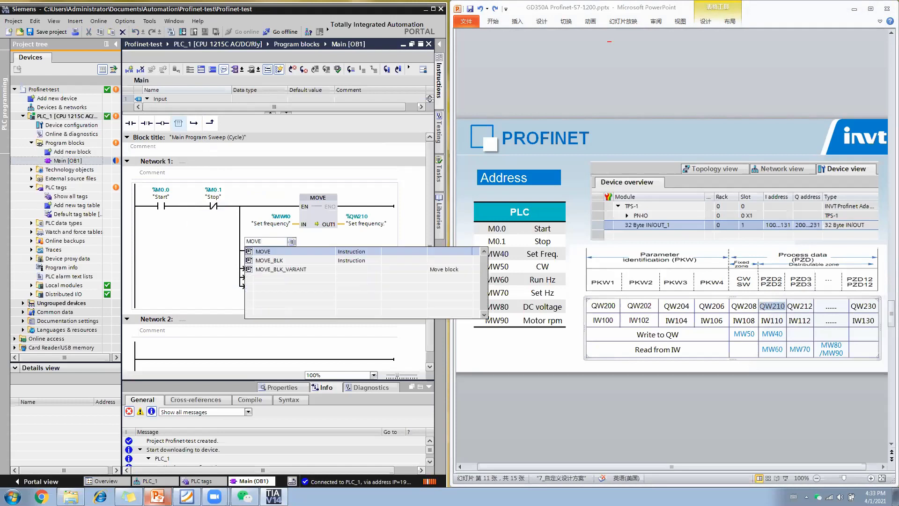
key(Return)
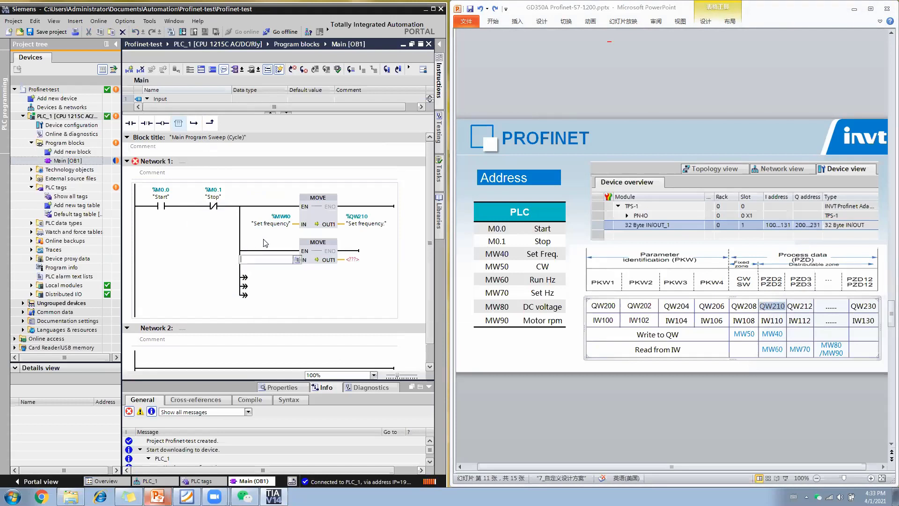
text(MW50)
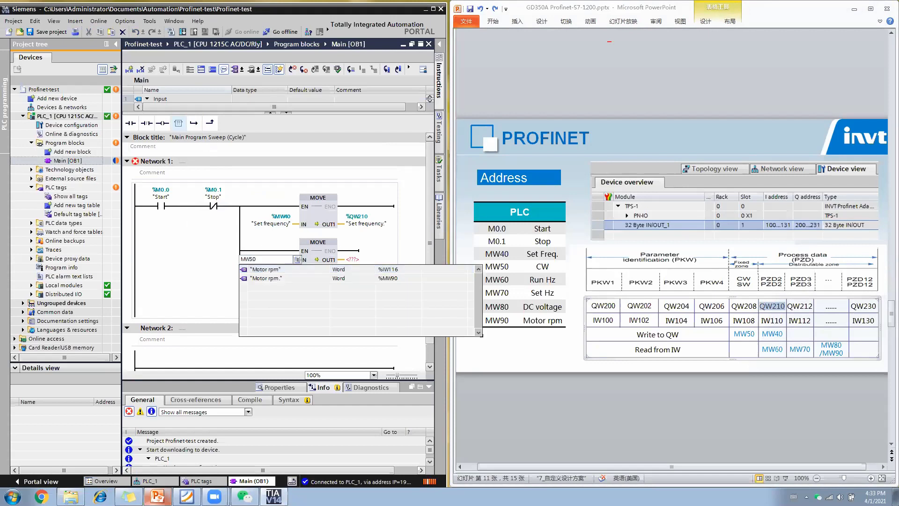
key(Return)
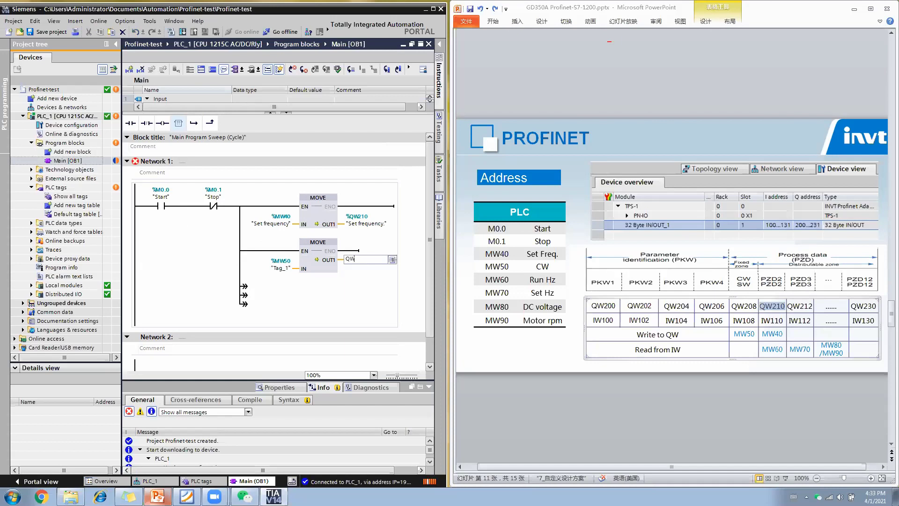
key(Return)
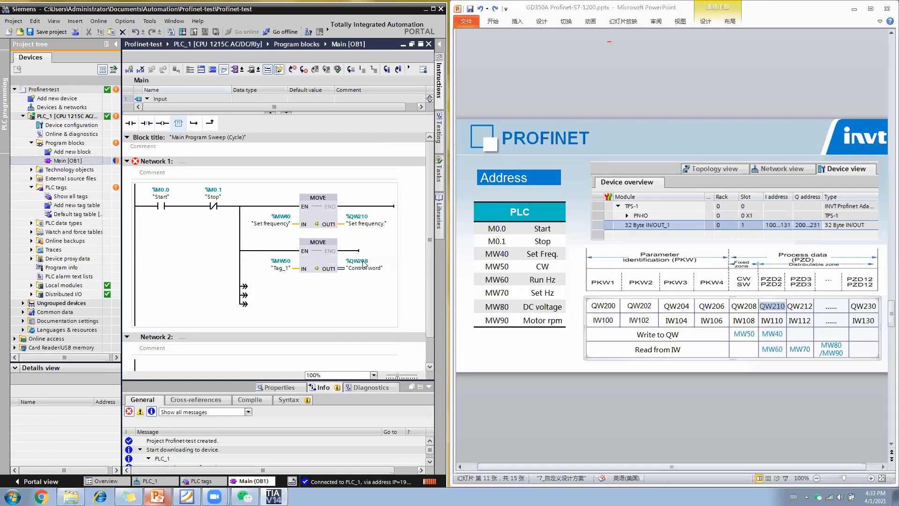
Step: Correct the address of the Start/stop tag to MW50 in the PLC tag table
click(280, 267)
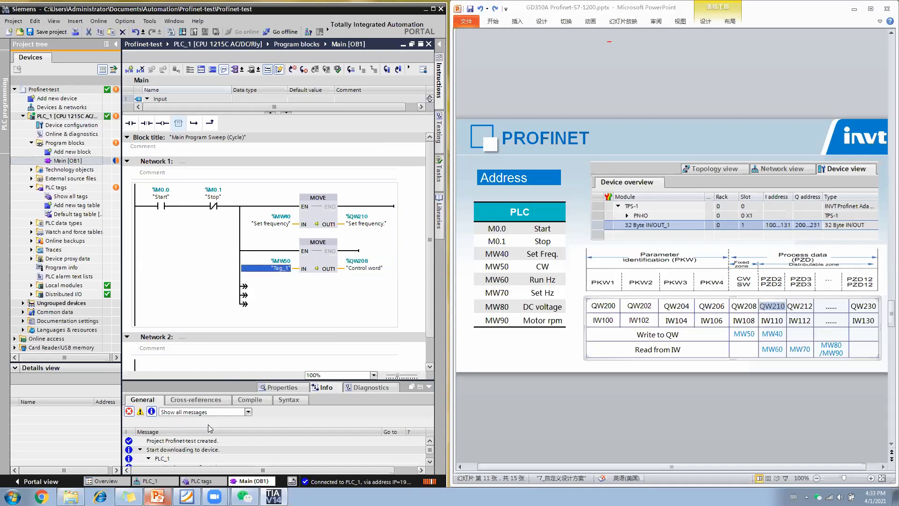
click(201, 480)
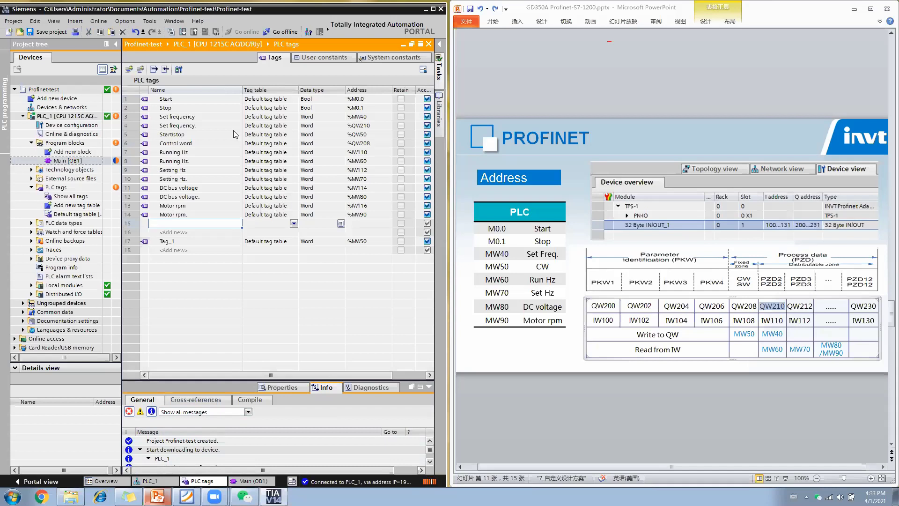
click(364, 136)
click(359, 137)
drag(358, 135, 352, 136)
text(M)
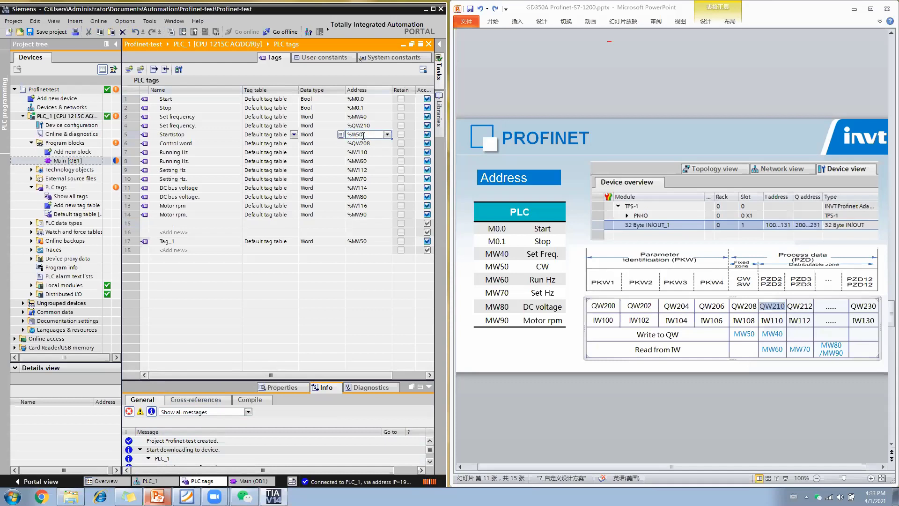
key(Return)
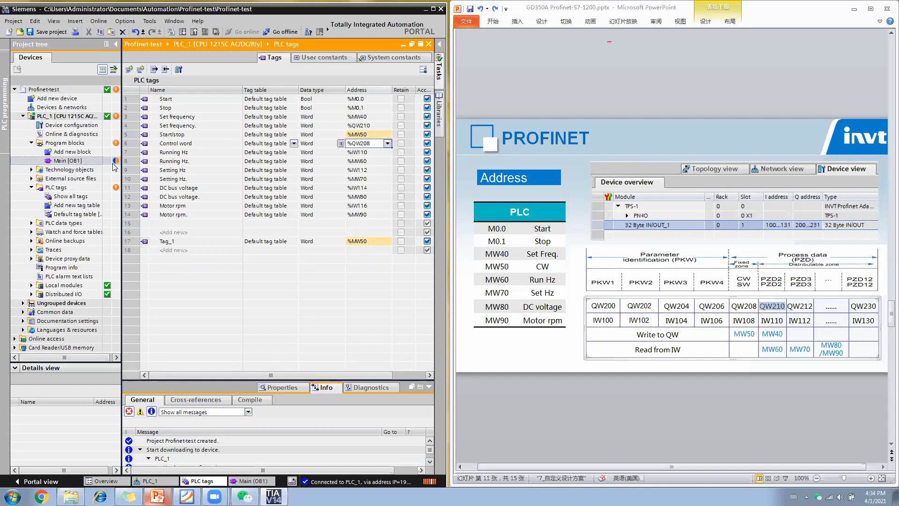
Step: Check the second MOVE box's input in Main [OB1], save the project and inspect the Start/stop tag's address
click(245, 481)
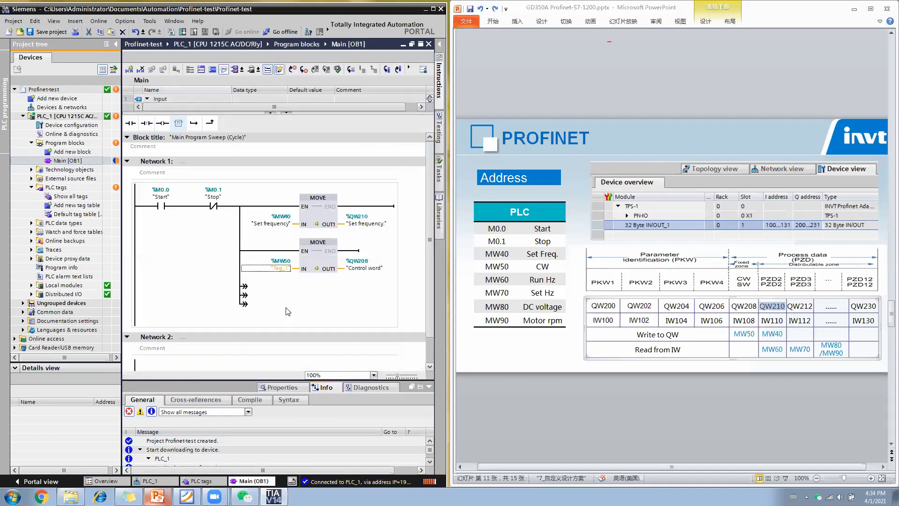
click(200, 480)
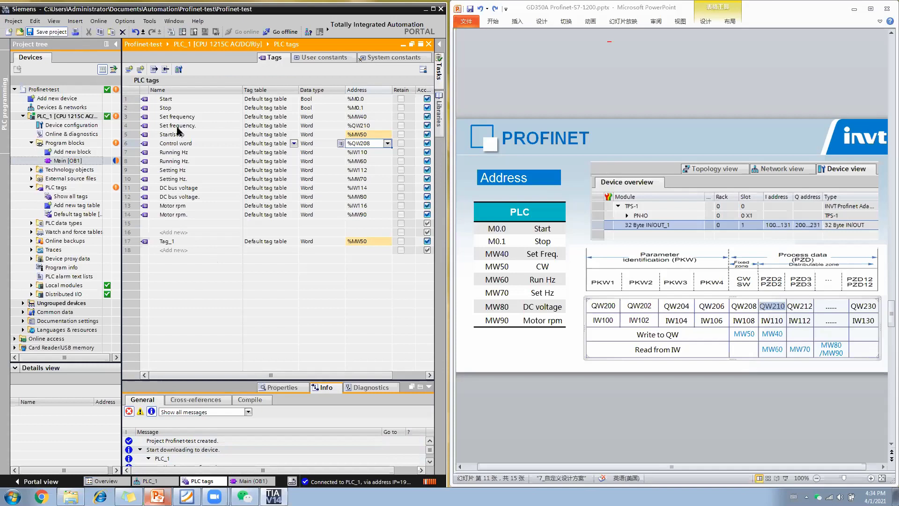
click(47, 32)
click(361, 135)
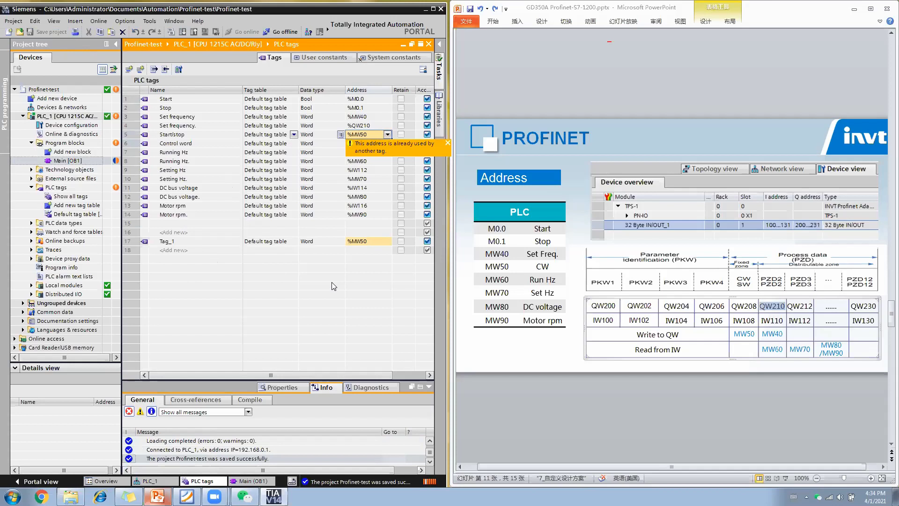
Step: Delete the duplicate tag Tag_1 from the PLC tag table
click(132, 242)
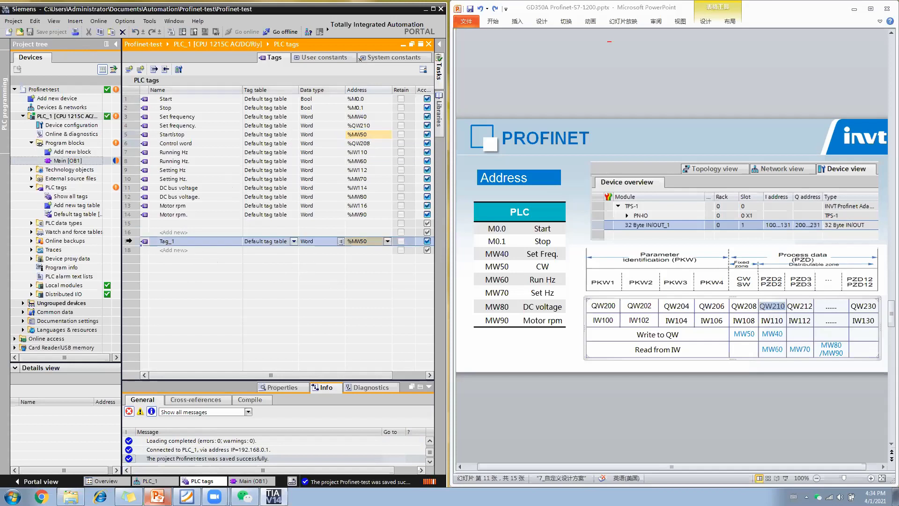
right_click(133, 243)
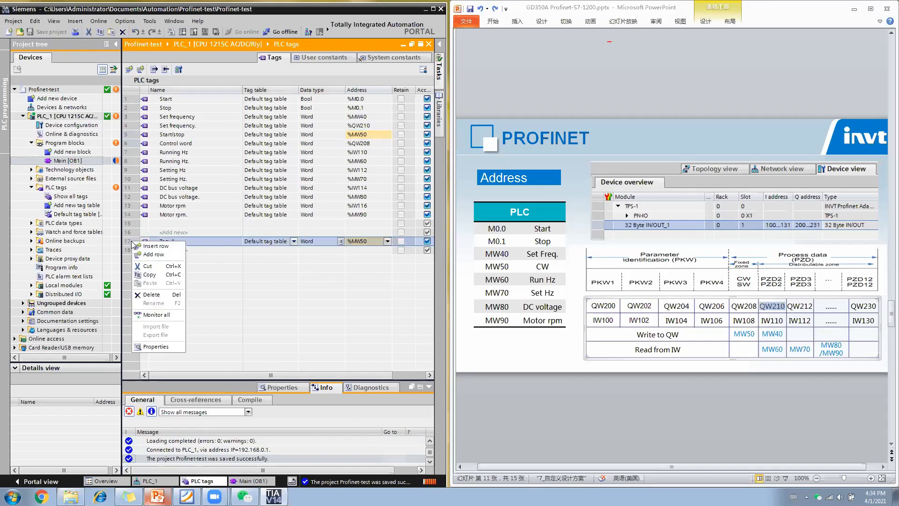
click(148, 296)
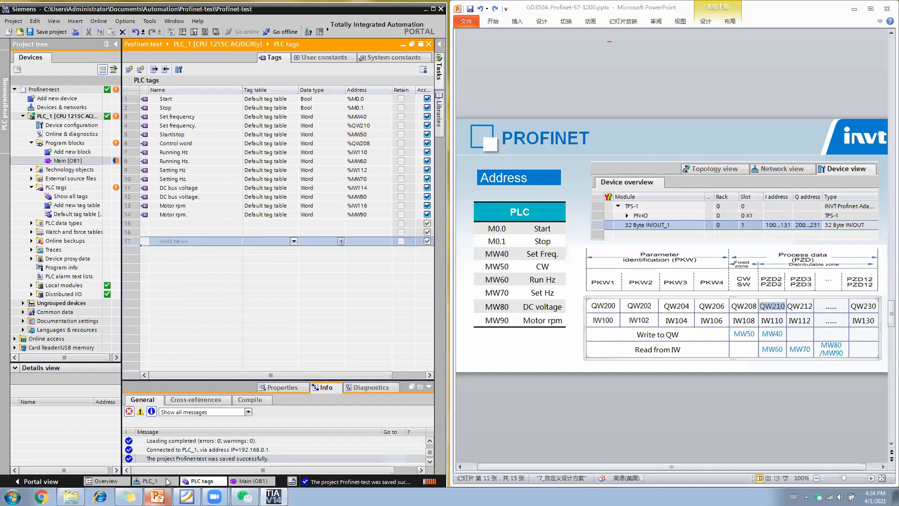
Step: Set the second MOVE box's input in Main [OB1] to MW50
click(243, 481)
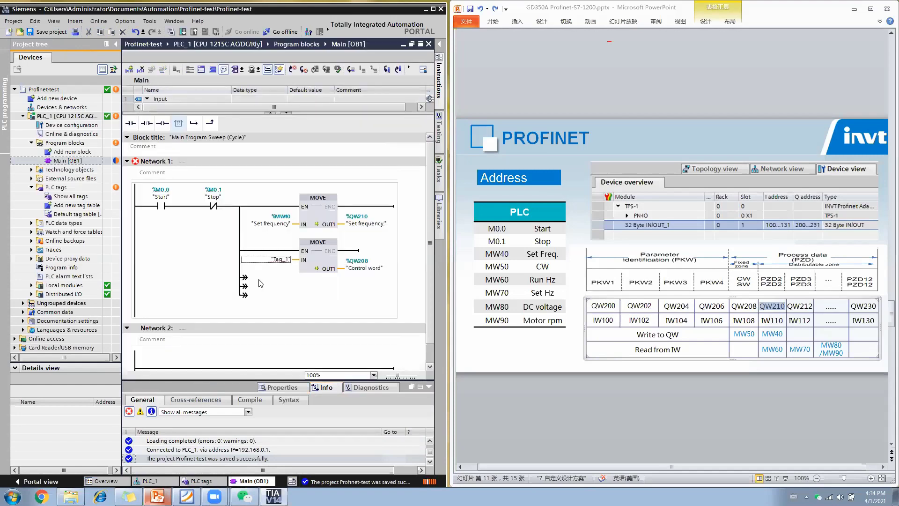
click(265, 259)
click(265, 259)
text(MW50)
key(Return)
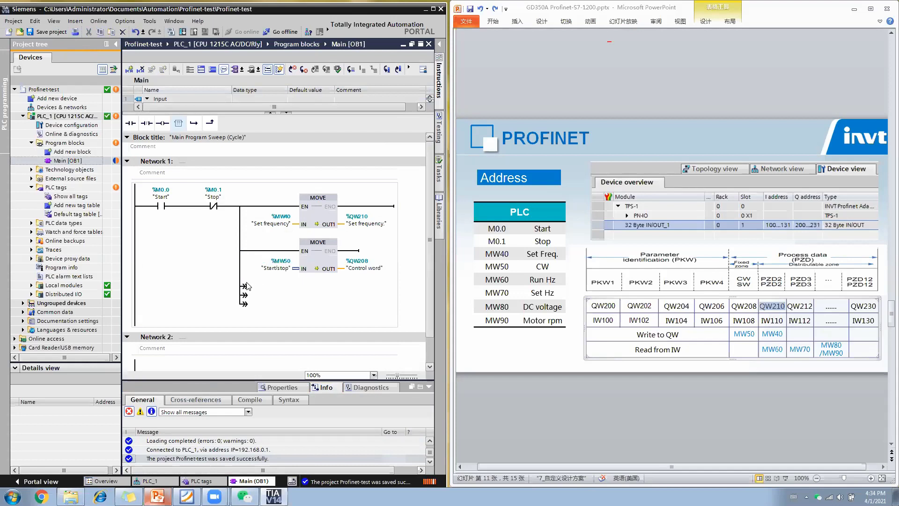
Step: Insert a MOVE box on the next open branch in Network 1 with input IW110
click(245, 285)
click(296, 224)
drag(804, 351, 772, 350)
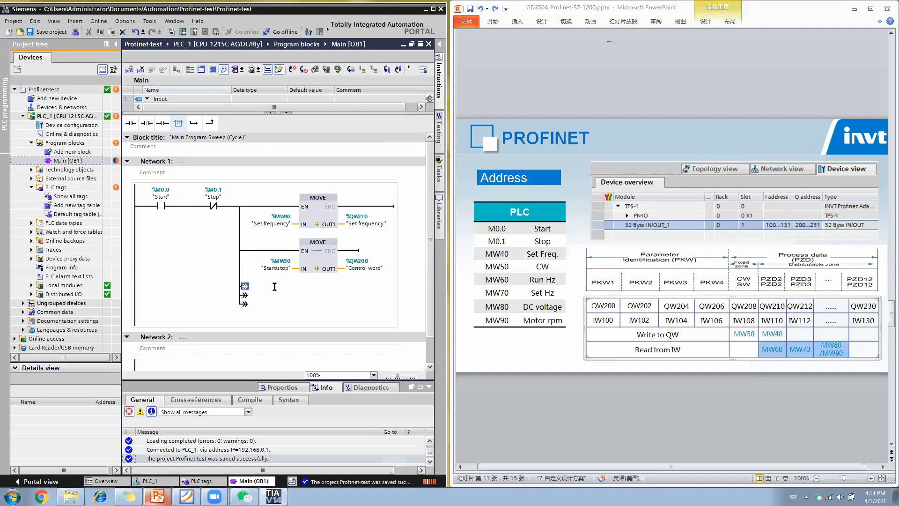
key(shift+F5)
text(MOV)
key(Return)
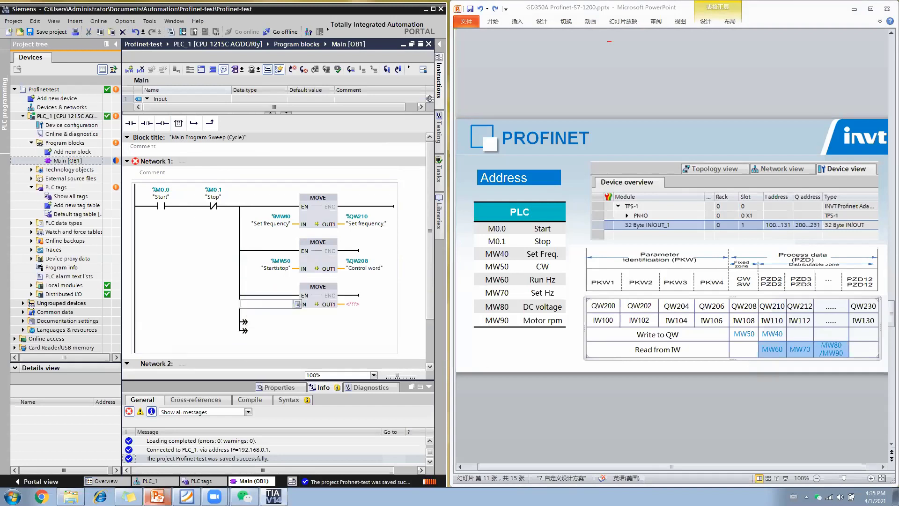
text(IW110)
key(Return)
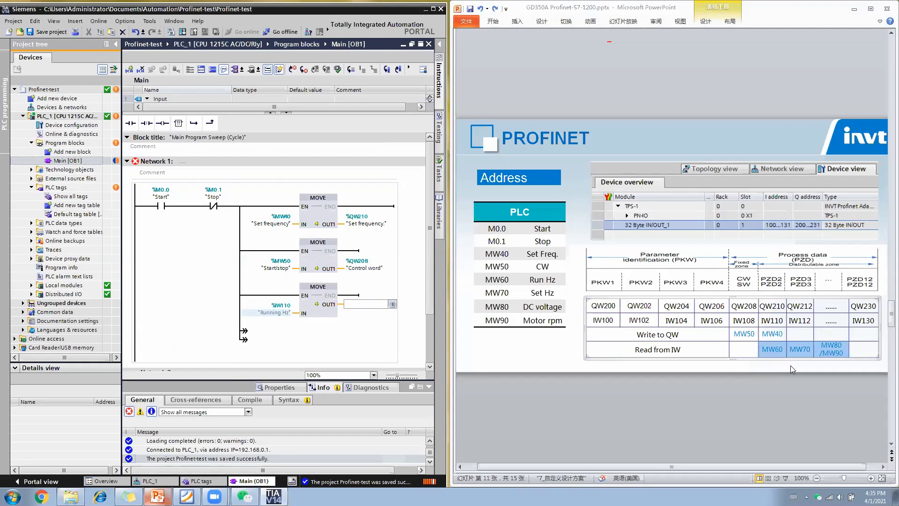
Step: Assign MW70 to the output of the third MOVE box
click(802, 350)
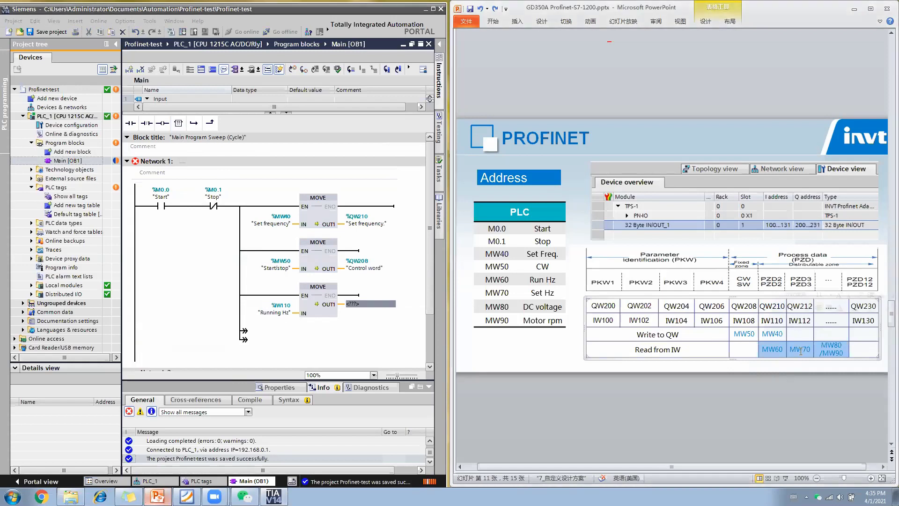
click(363, 305)
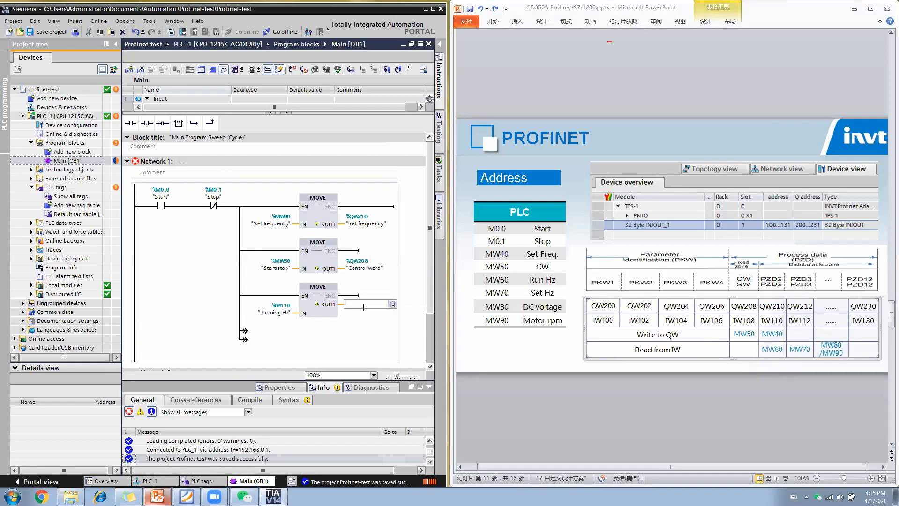
text(mw70)
key(Return)
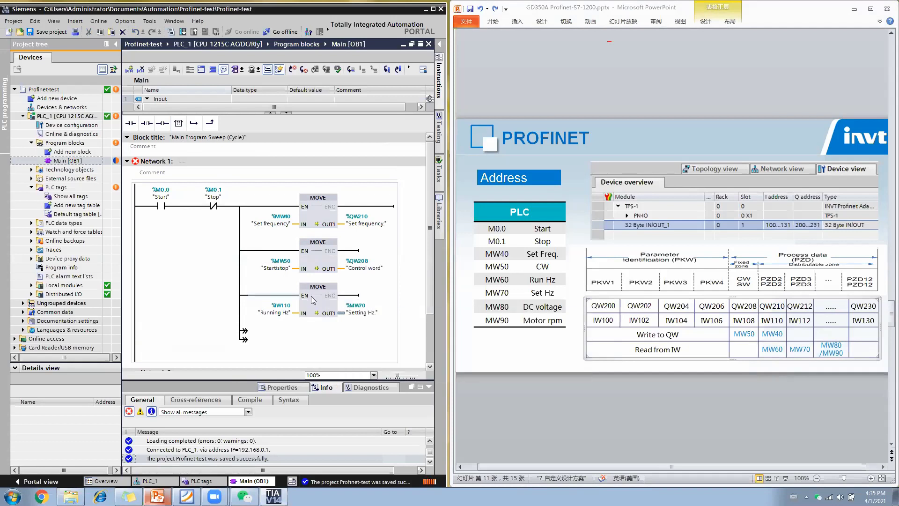
Step: Copy the third MOVE box onto the next open branch and set the copy's input to IW112
click(318, 296)
scroll(327, 297, down, 3)
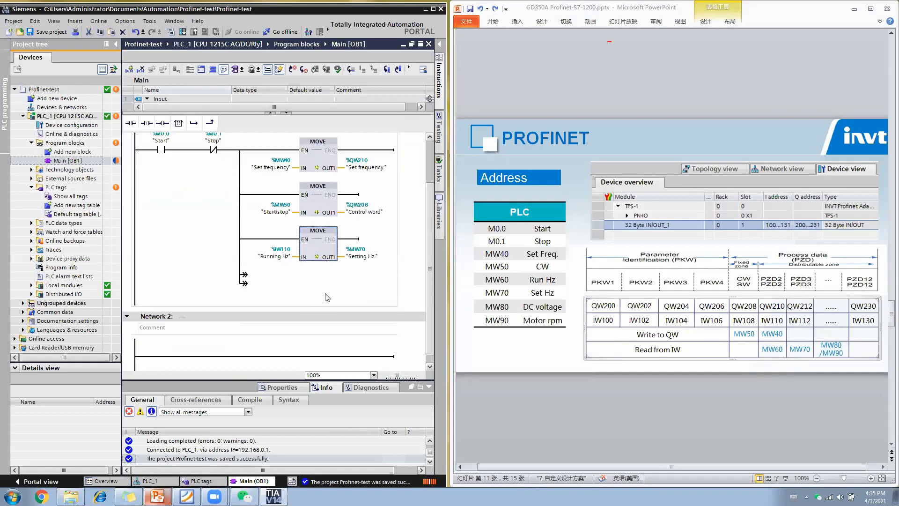
right_click(319, 235)
click(342, 274)
click(246, 276)
right_click(246, 276)
click(273, 324)
double_click(274, 302)
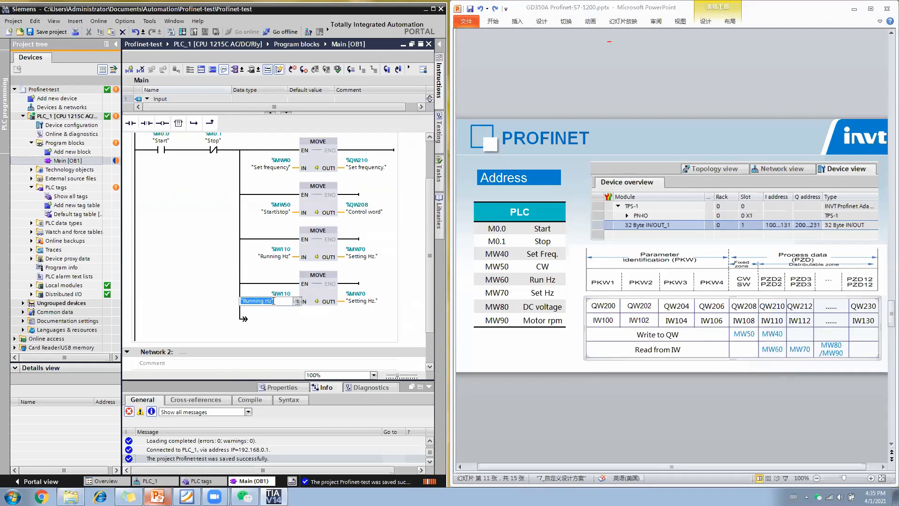
text(IW112)
key(Return)
Step: Set the fourth MOVE box's output to MW80
double_click(366, 301)
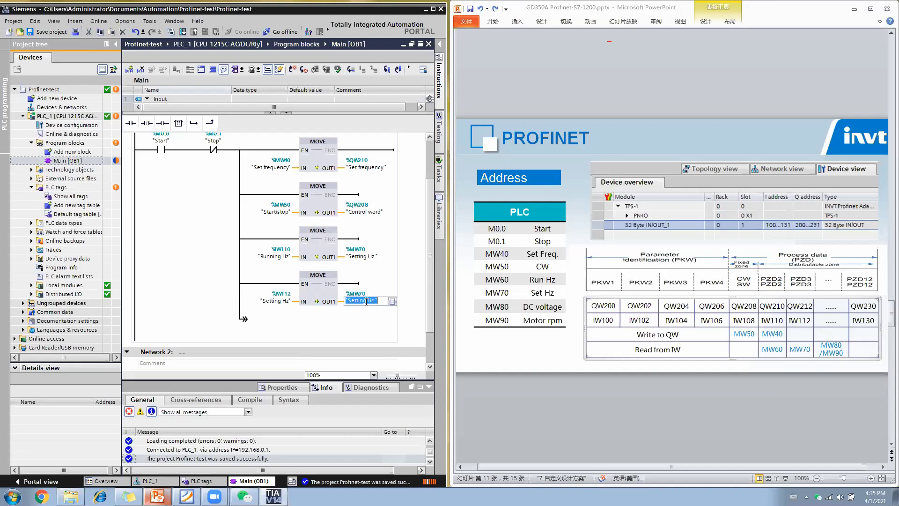
text(MW80)
key(Return)
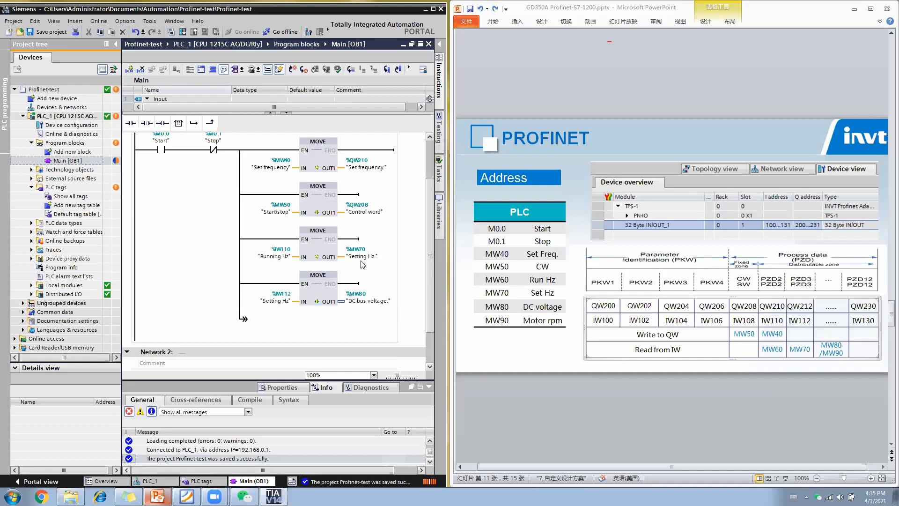
Step: Correct the MOVE outputs, setting MW60 for the Running Hz box and MW70 for the Setting Hz box
click(278, 258)
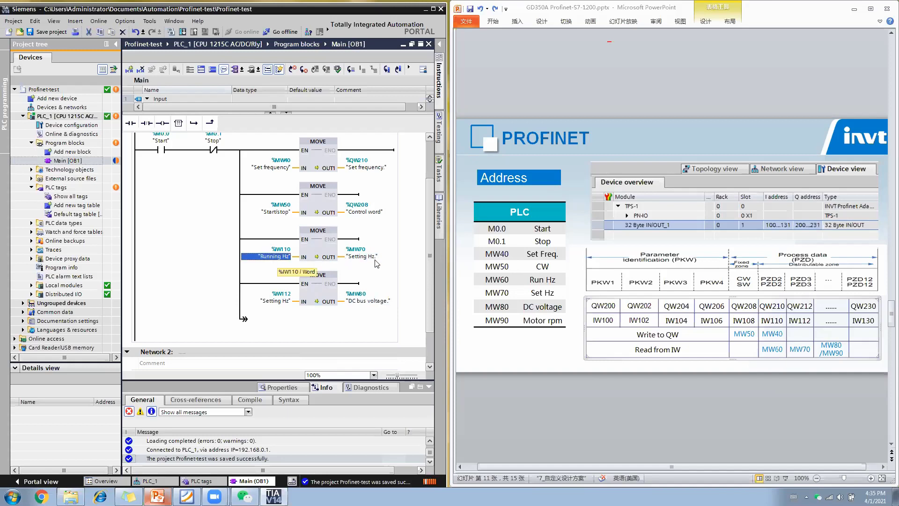
double_click(357, 256)
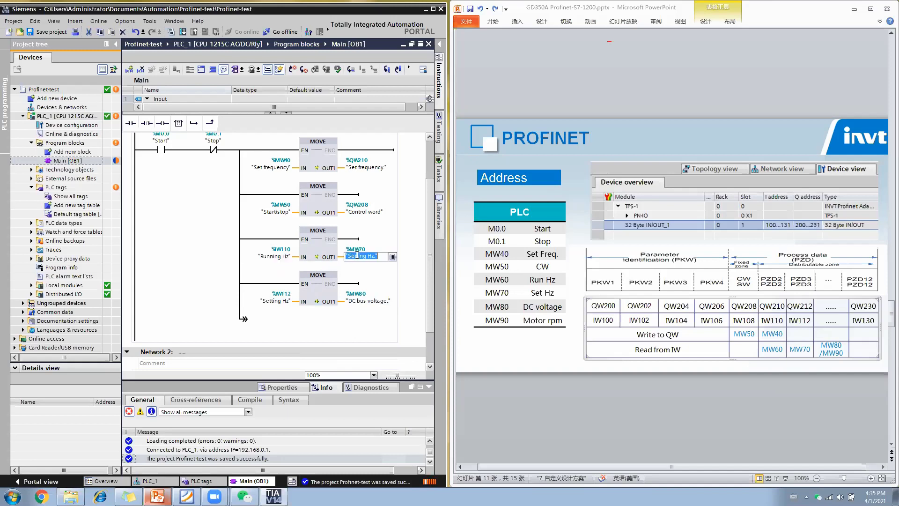
text(mw60)
key(Return)
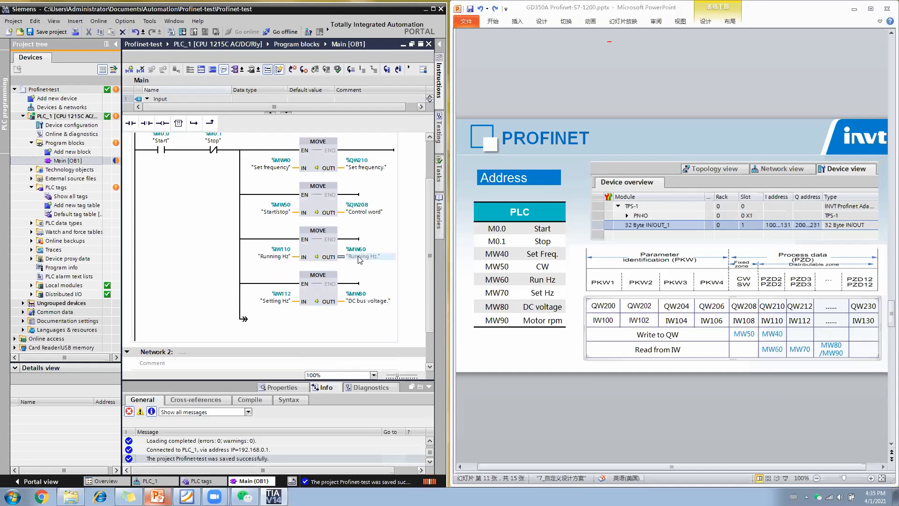
double_click(357, 301)
text(mw70)
key(Return)
Step: Insert a MOVE box on the last open branch with input IW114 and output MW80
click(244, 319)
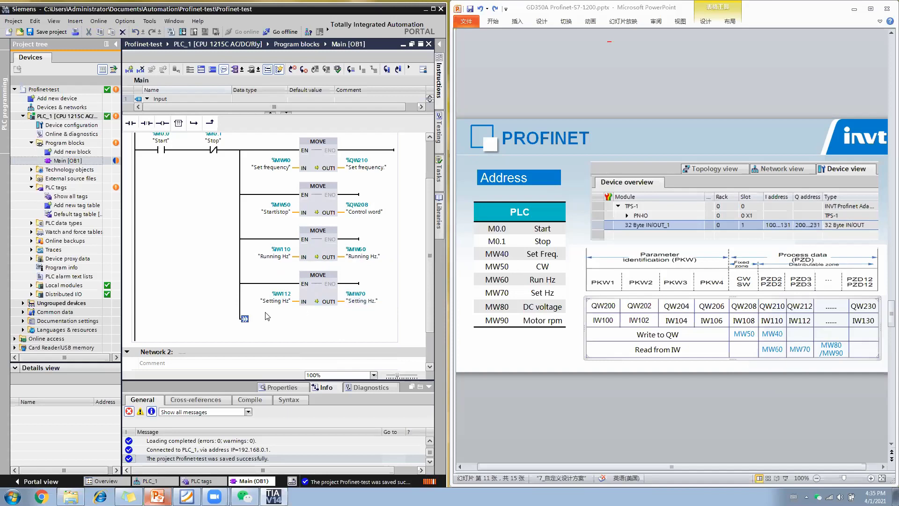
click(182, 123)
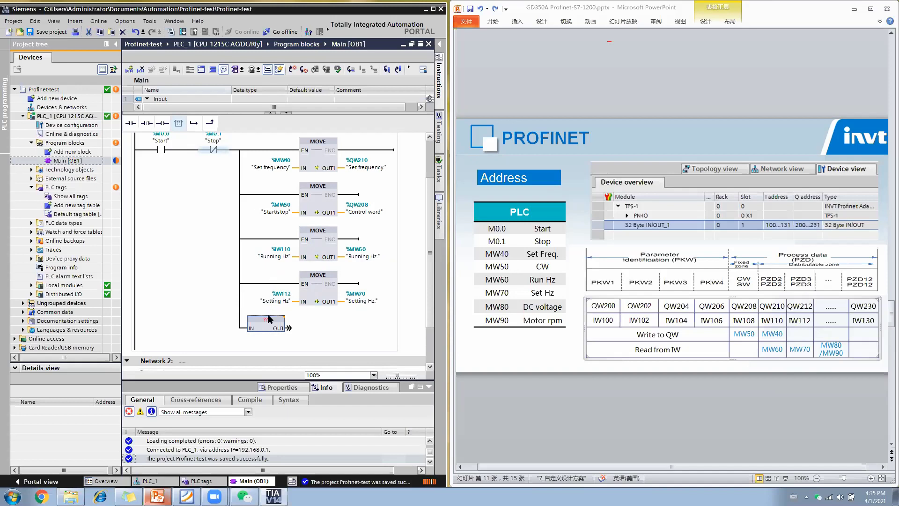
text(MOV)
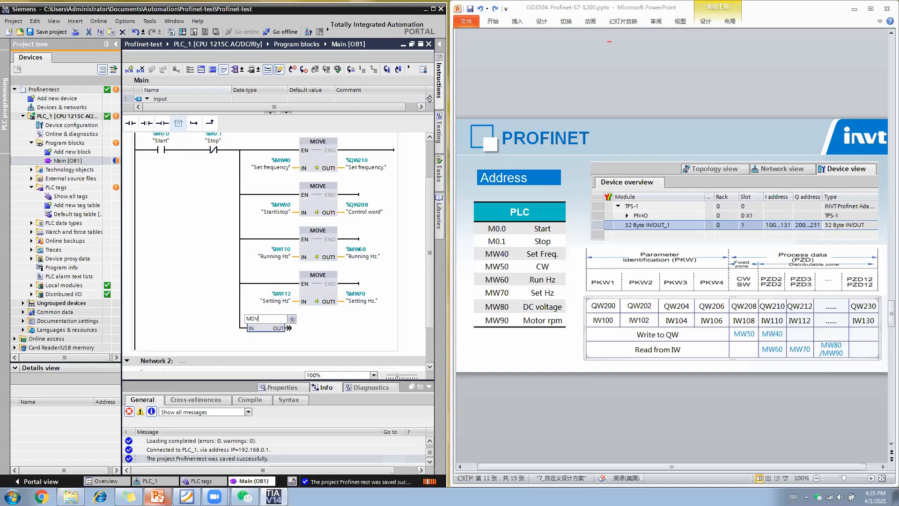
text(E)
key(Return)
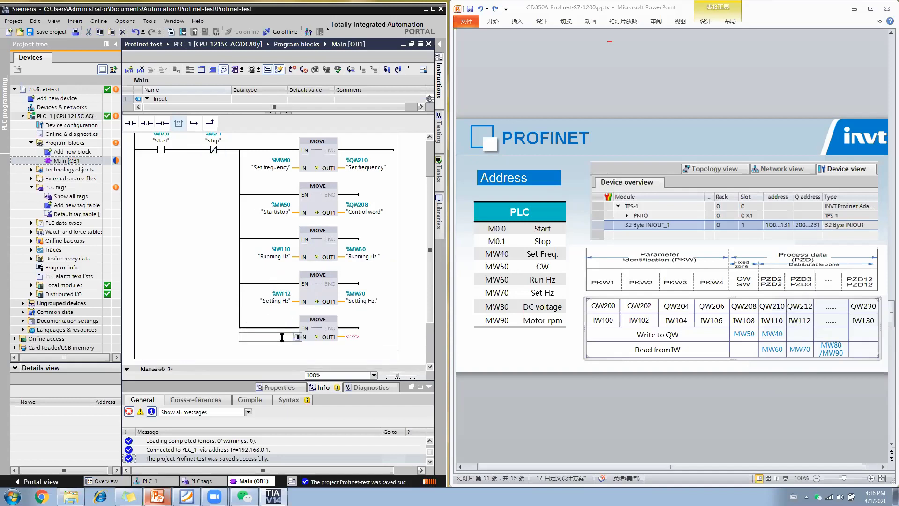
text(IW114)
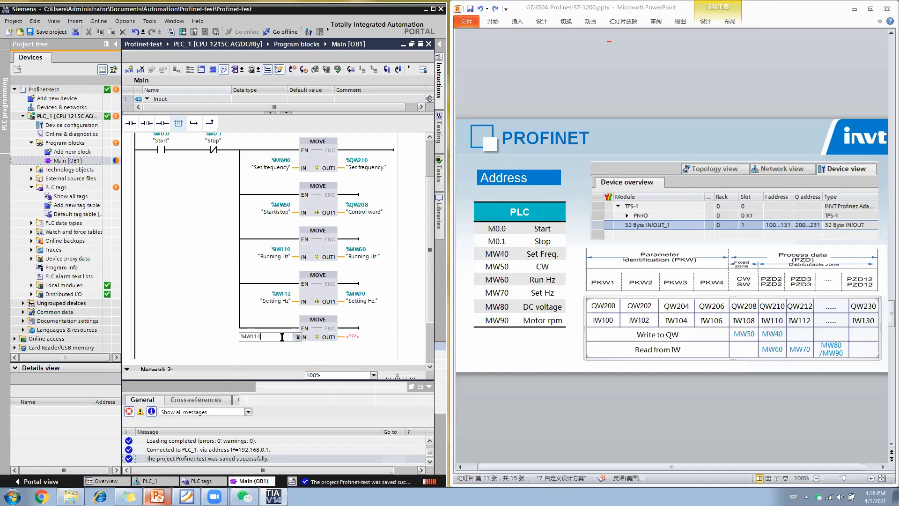
key(Return)
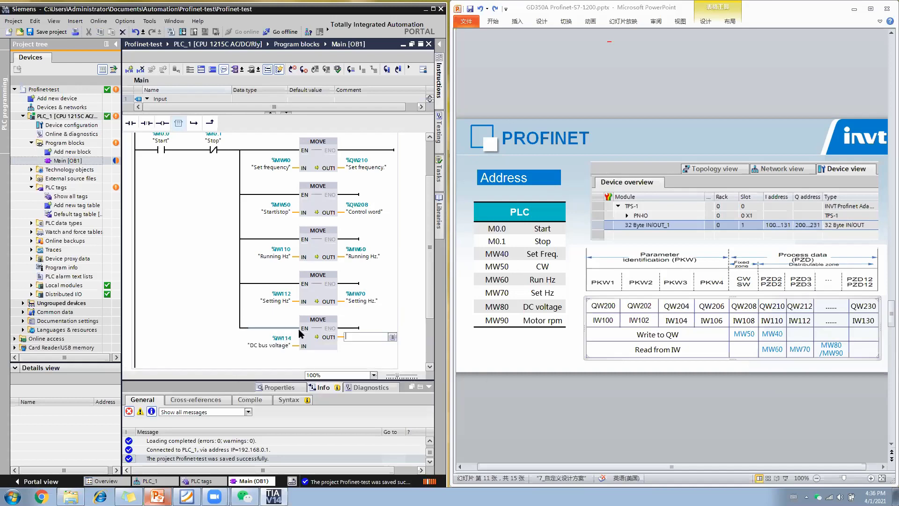
text(MW80)
key(Return)
Step: Open another branch below the DC bus voltage MOVE box and paste a copy of that box on it
scroll(300, 334, down, 2)
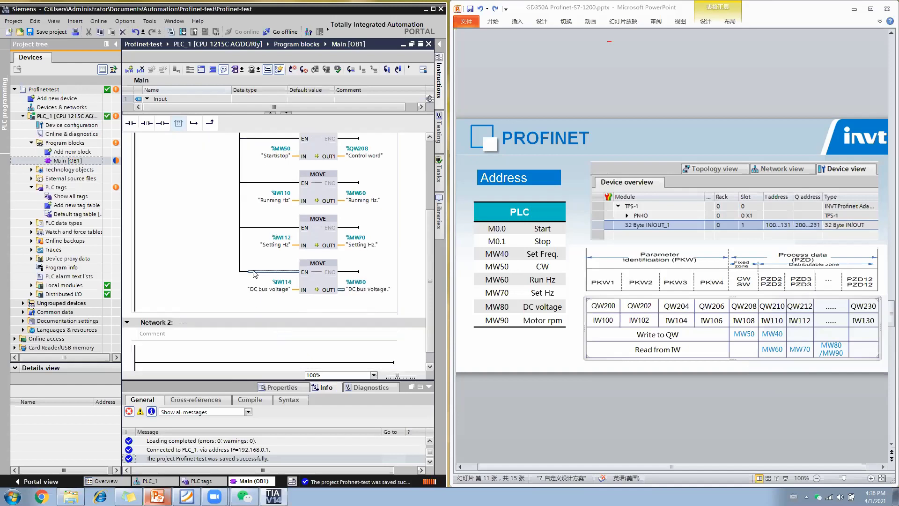
click(194, 123)
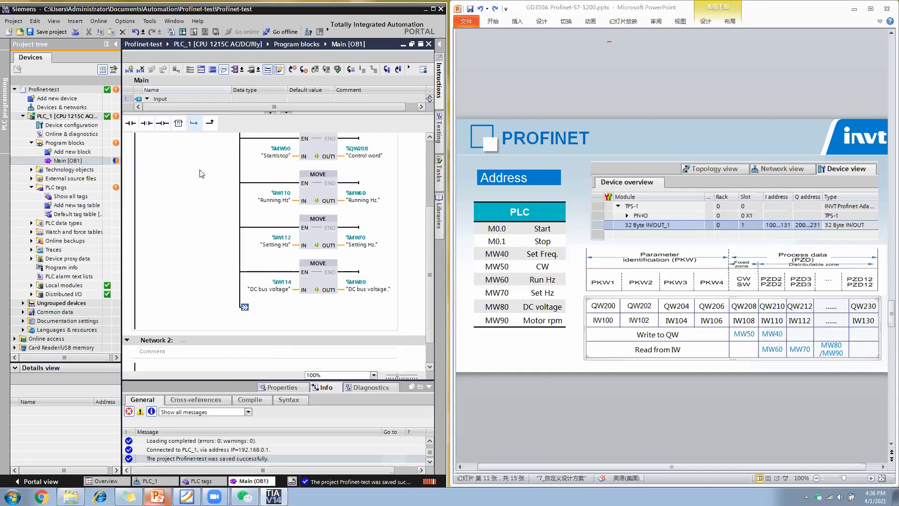
click(318, 268)
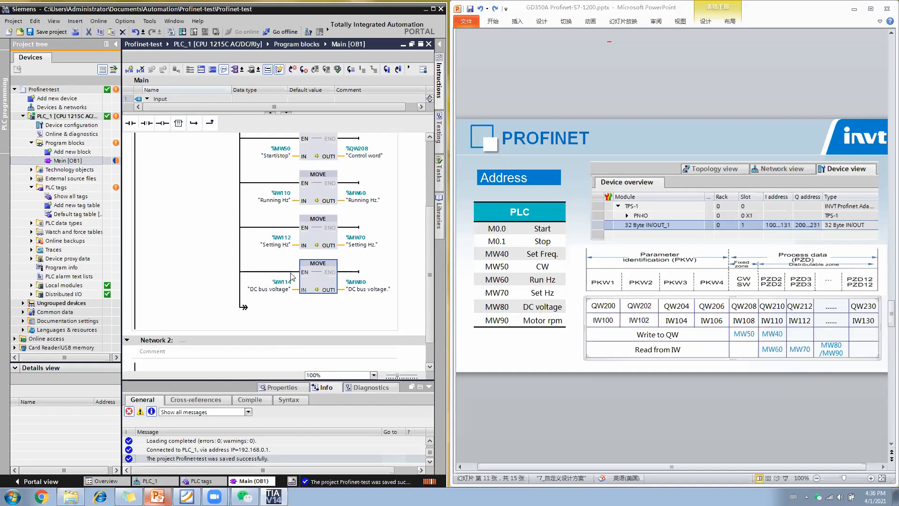
right_click(318, 268)
key(Escape)
right_click(243, 307)
click(270, 357)
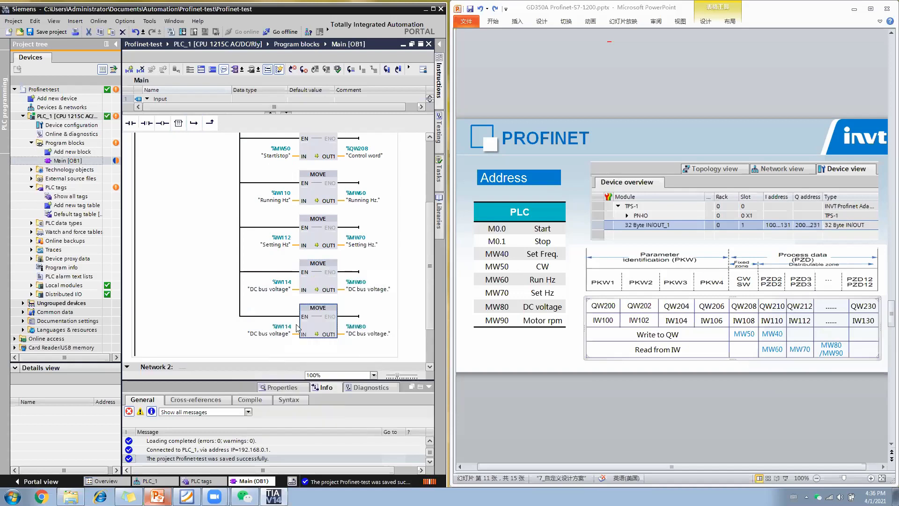
Step: Set the copied MOVE box's input to IW116 and its output to MW90
double_click(276, 336)
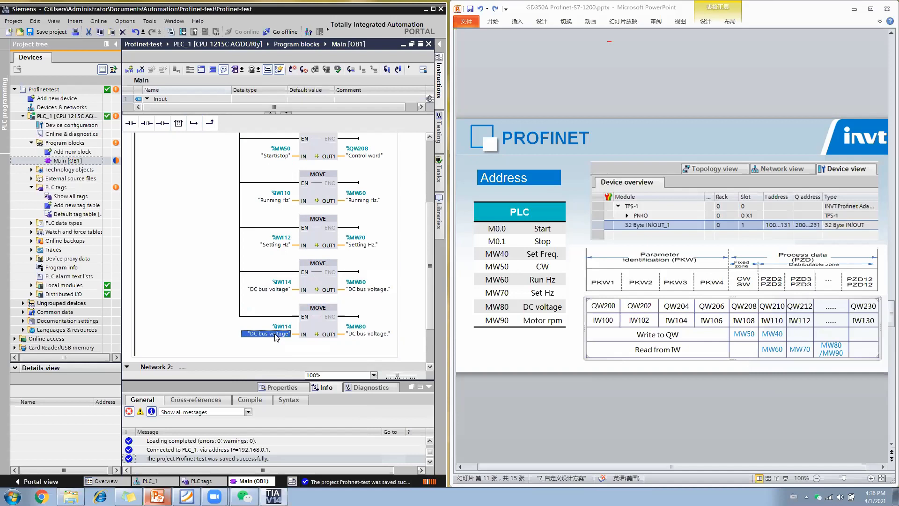
text(IW)
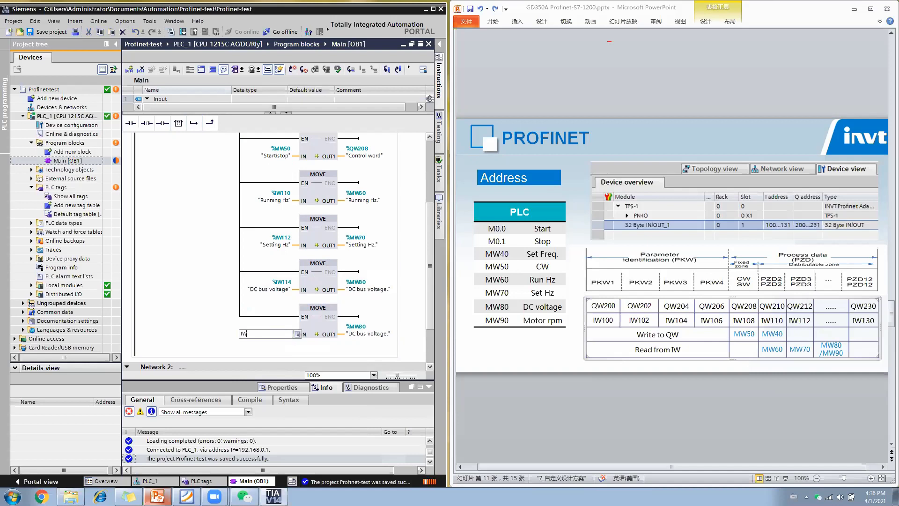
text(116)
key(Return)
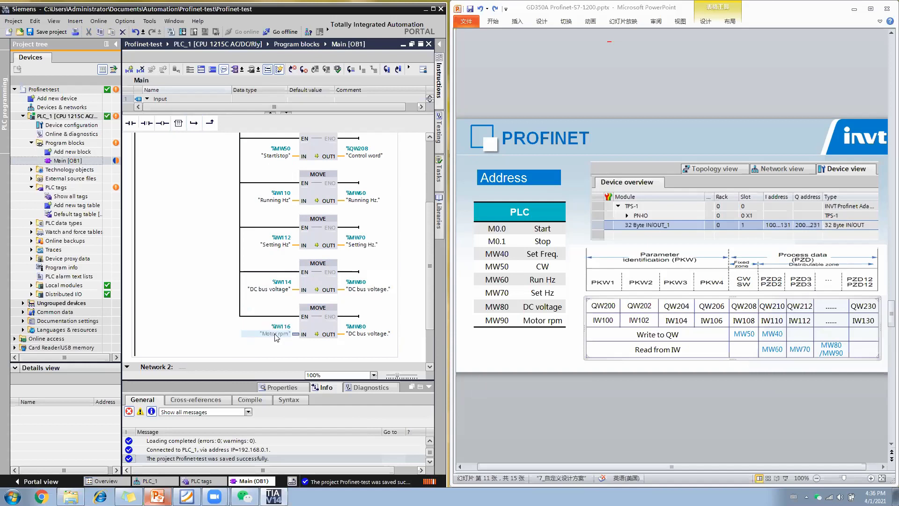
double_click(365, 333)
text(MW90)
key(Return)
Step: Add a normally open contact with address M0.1 on a new branch below the Start contact in Network 1
scroll(333, 323, up, 5)
scroll(319, 262, down, 2)
scroll(312, 218, up, 2)
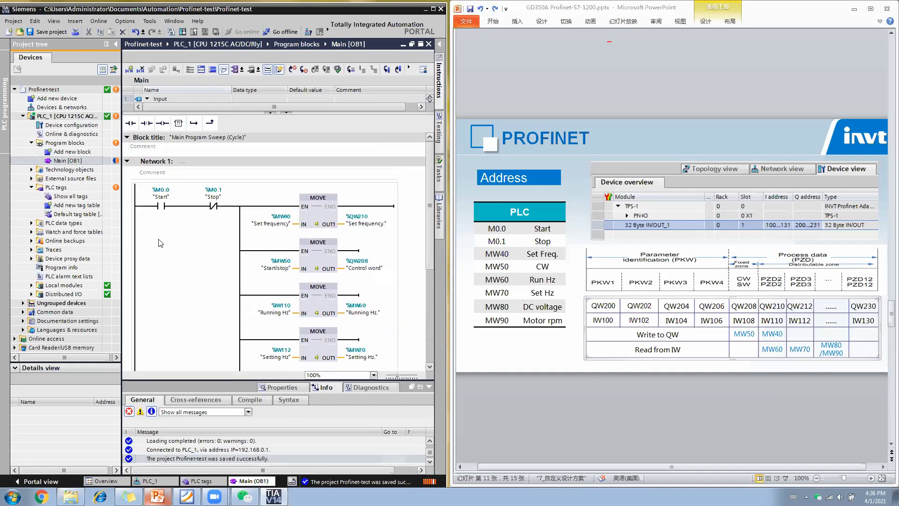
click(148, 121)
scroll(177, 195, down, 3)
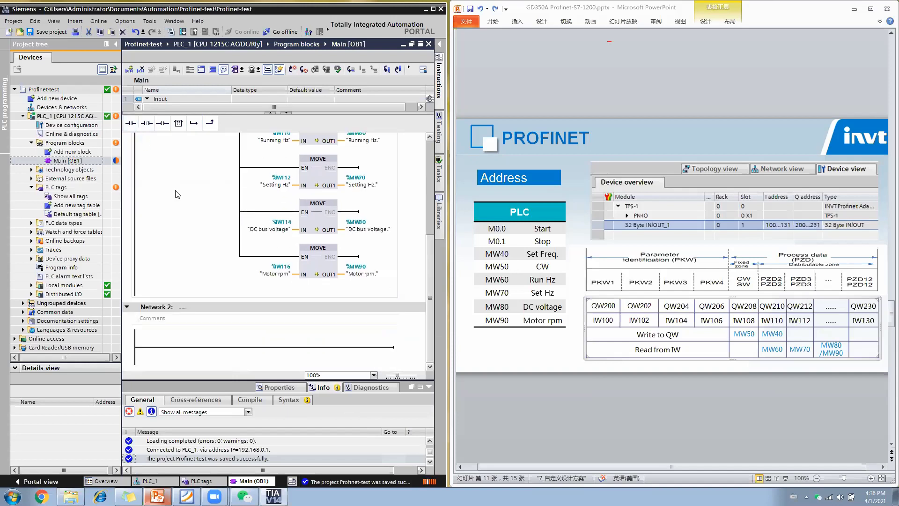
scroll(168, 202, up, 3)
click(160, 220)
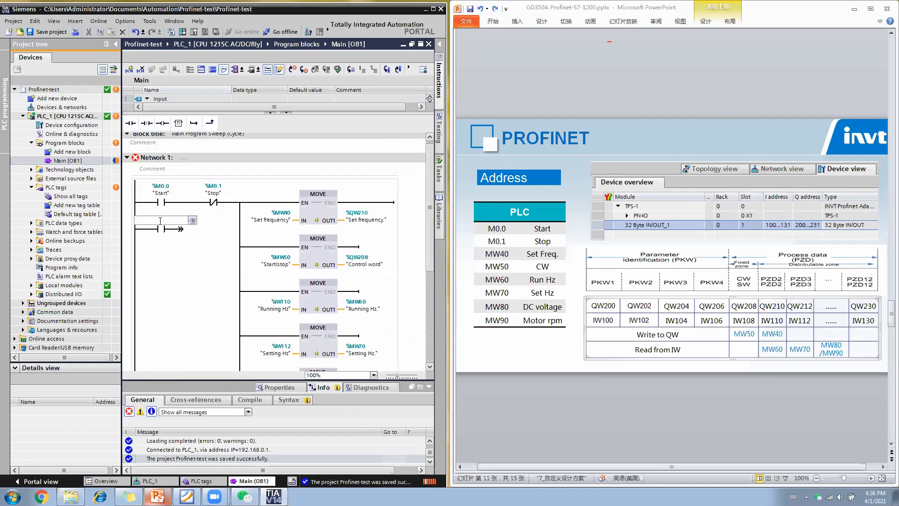
text(M0.1)
key(Return)
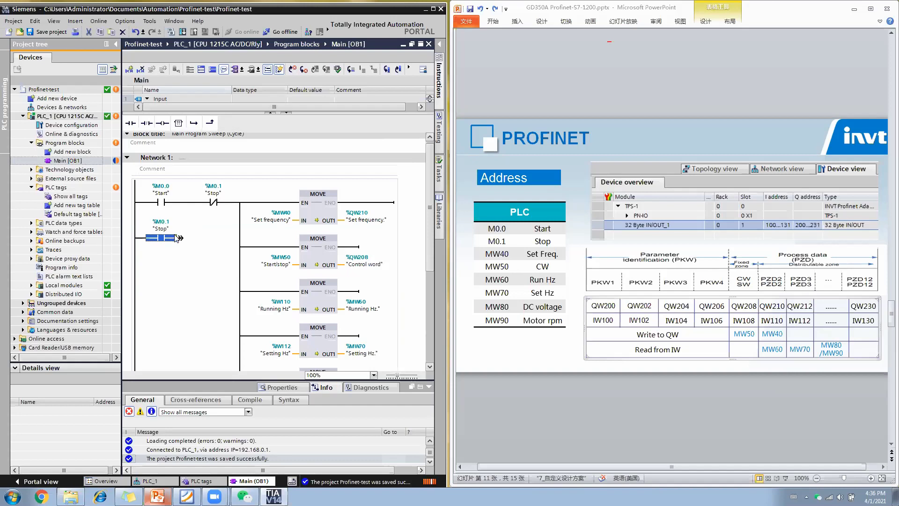
Step: Insert a MOVE box after the normally open M0.1 contact with input MW50 and output QW208
click(179, 238)
click(179, 124)
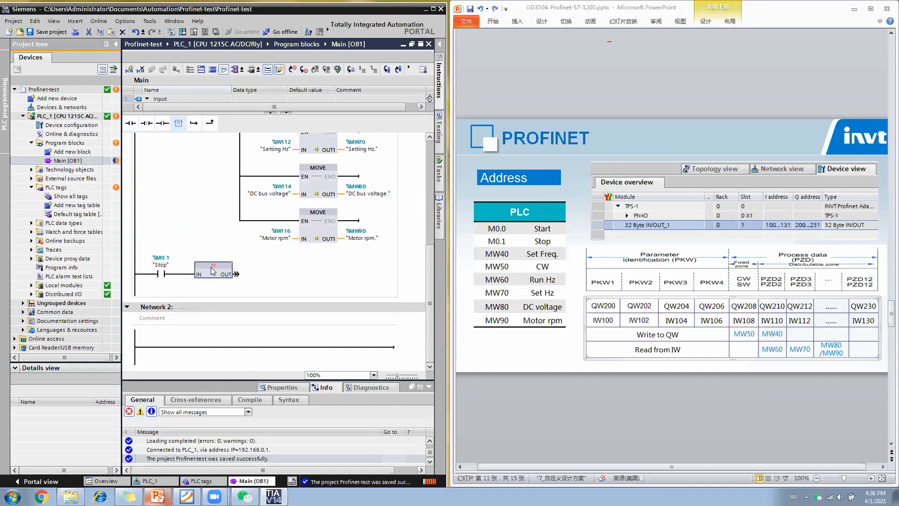
click(212, 266)
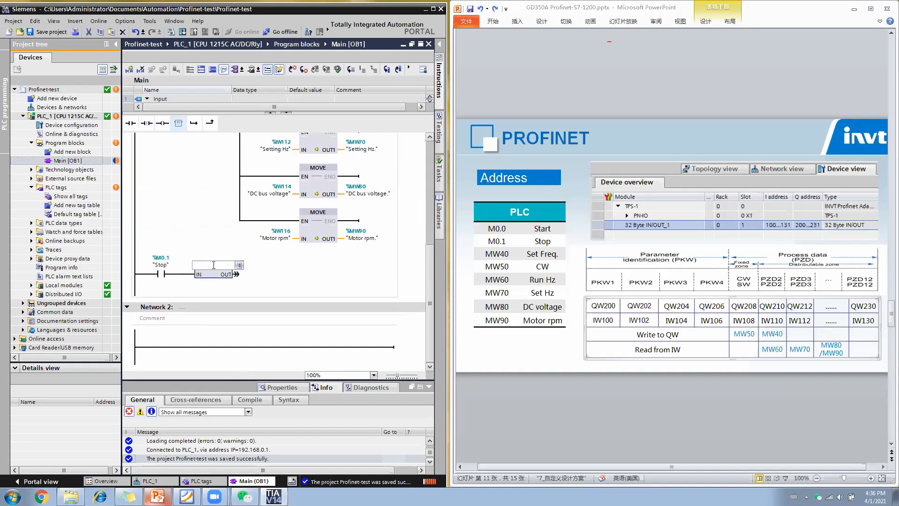
text(move)
key(Return)
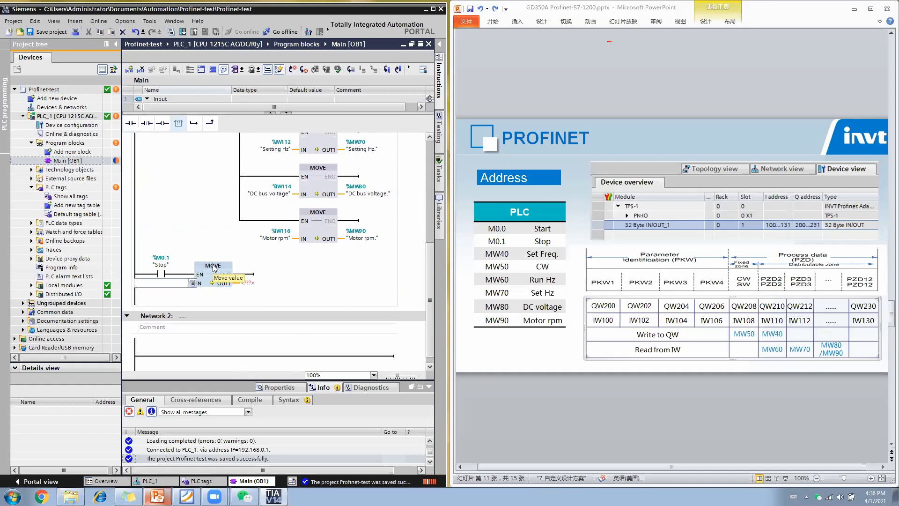
text(MW50)
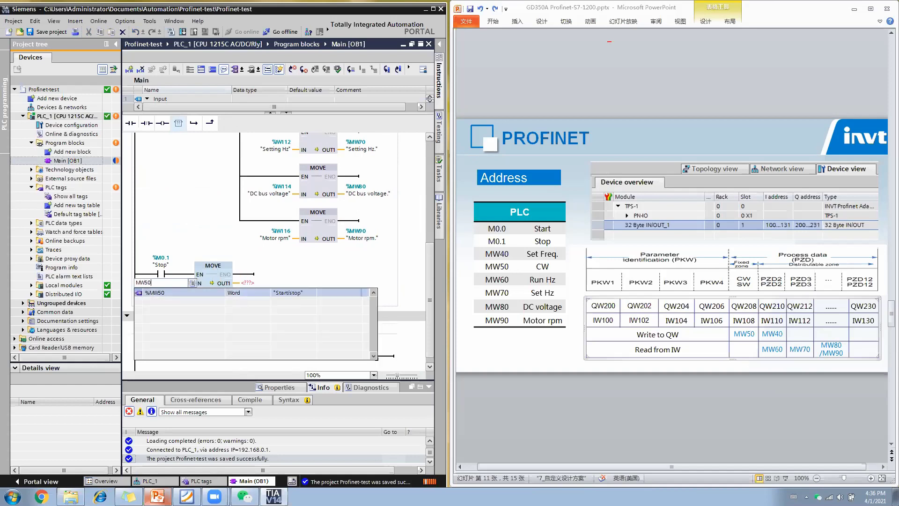
key(Return)
key(Return)
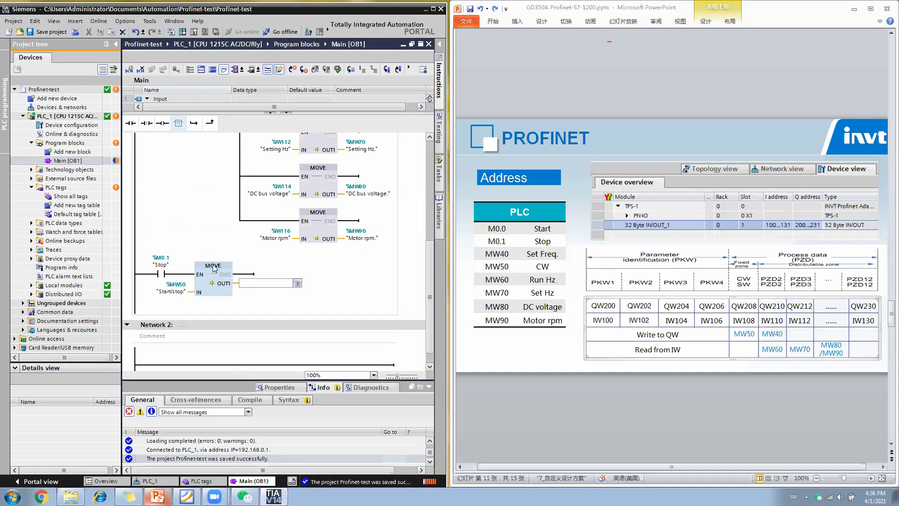
text(QW208)
key(Return)
Step: Open a branch after the normally open M0.1 contact and paste copies of the Running Hz, Setting Hz, DC bus voltage and Motor rpm MOVE boxes there
click(187, 274)
click(193, 123)
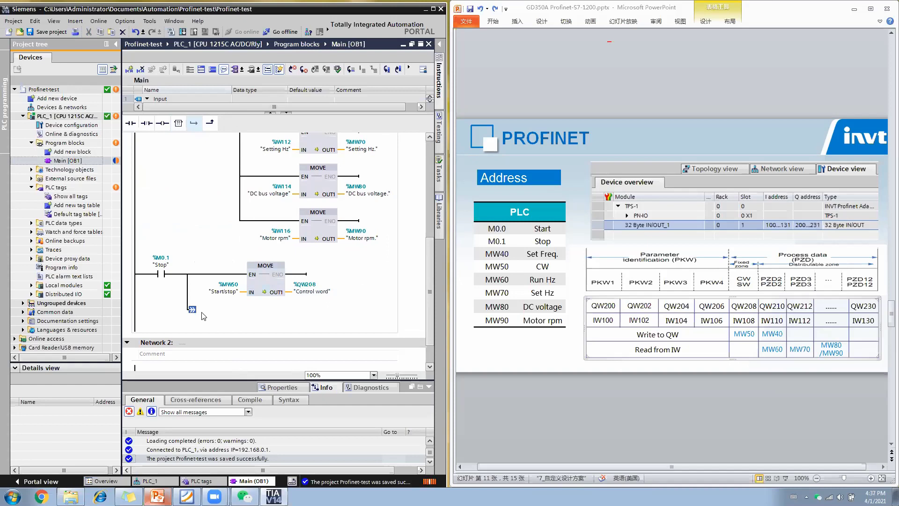
click(313, 235)
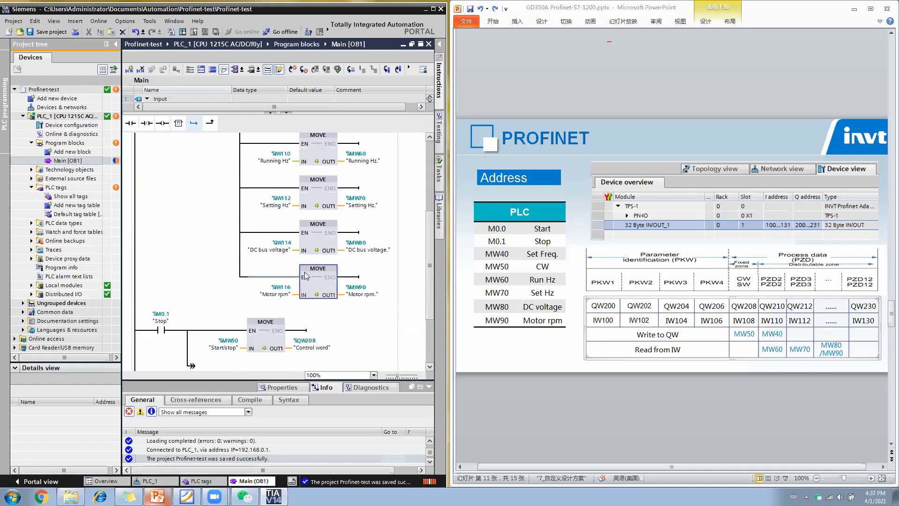
scroll(302, 273, up, 3)
scroll(302, 272, up, 3)
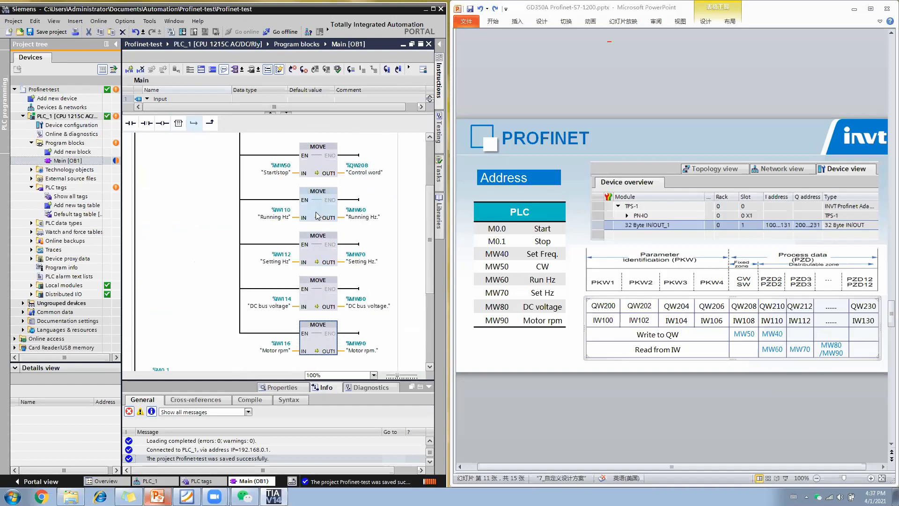
click(318, 204)
ctrl+click(317, 253)
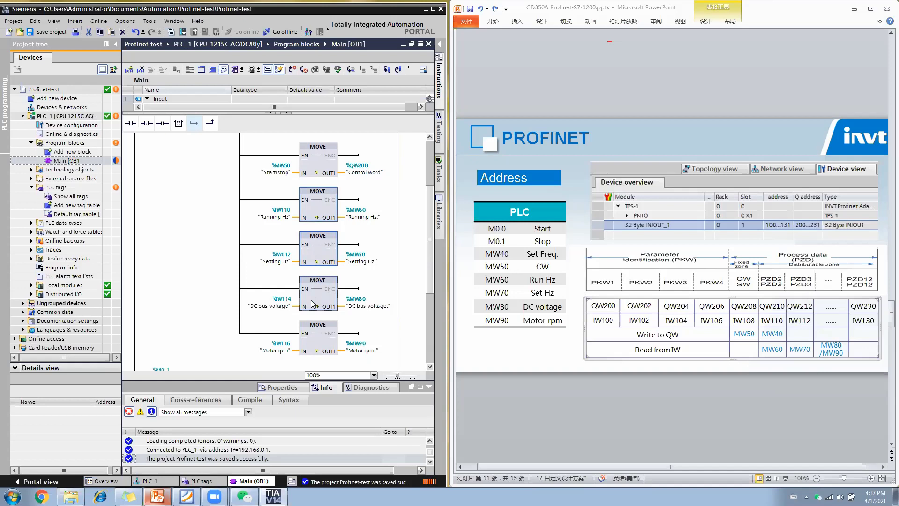
ctrl+click(321, 328)
right_click(319, 327)
click(341, 369)
scroll(248, 309, down, 5)
right_click(196, 276)
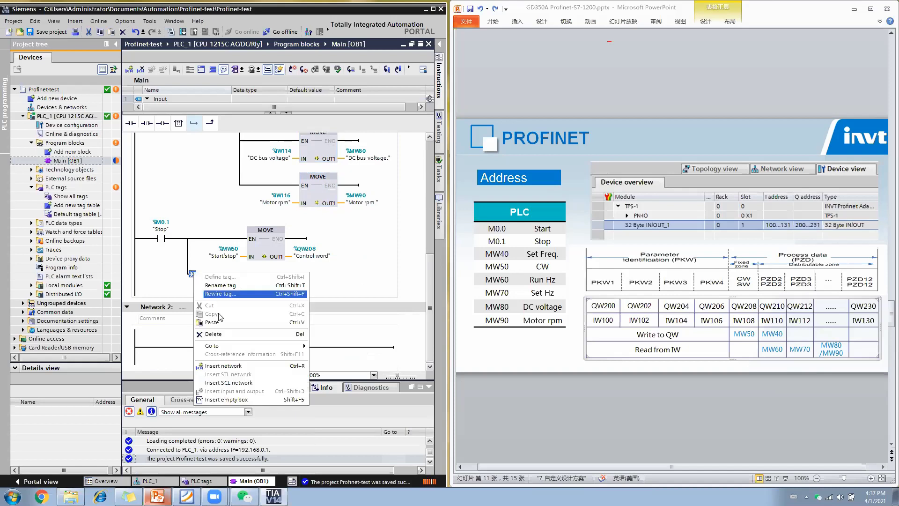
click(222, 327)
scroll(358, 275, up, 5)
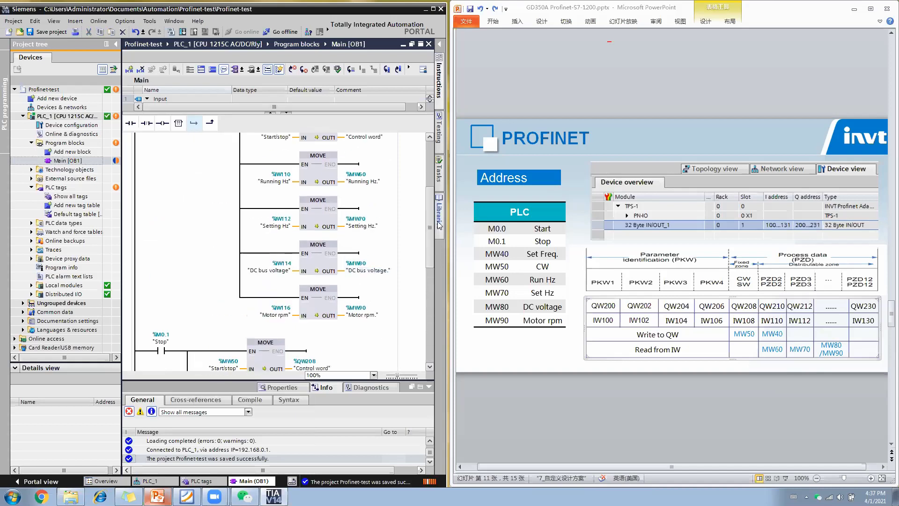
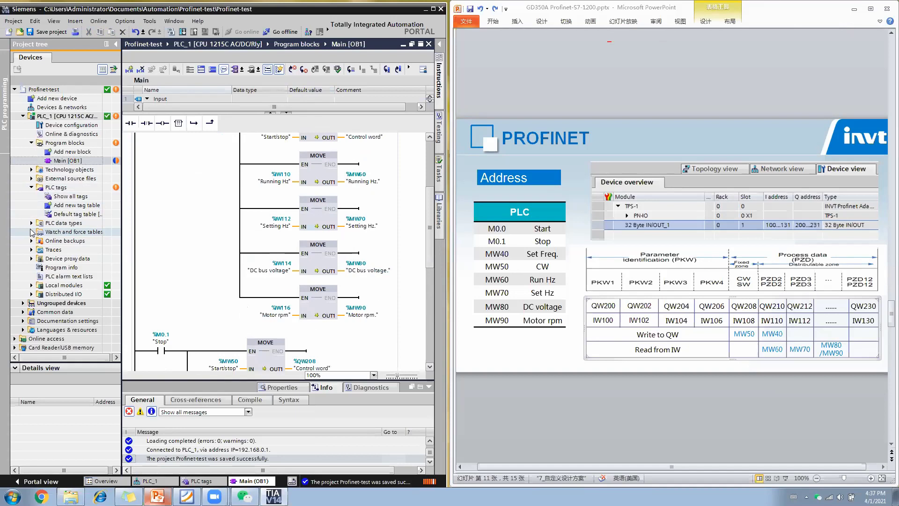
Step: Add a new watch table to PLC_1 and widen the TIA Portal window to show all its columns
click(32, 232)
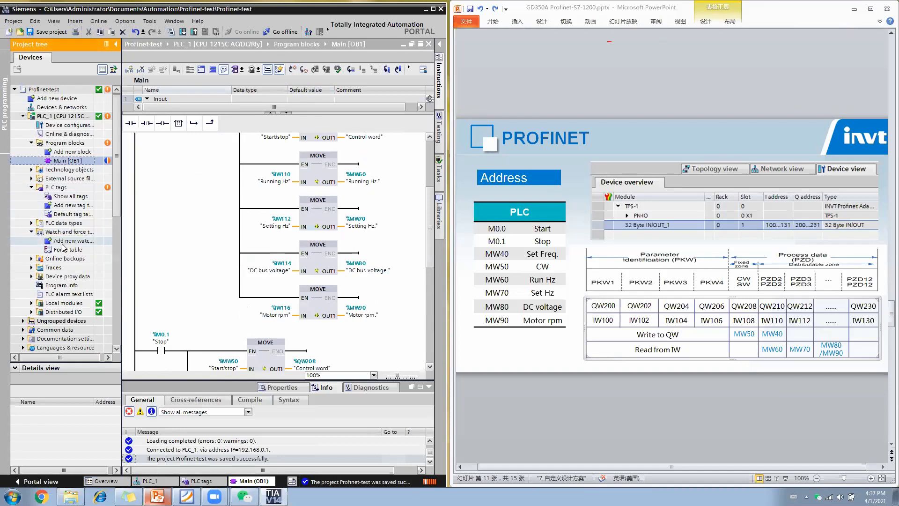
double_click(64, 240)
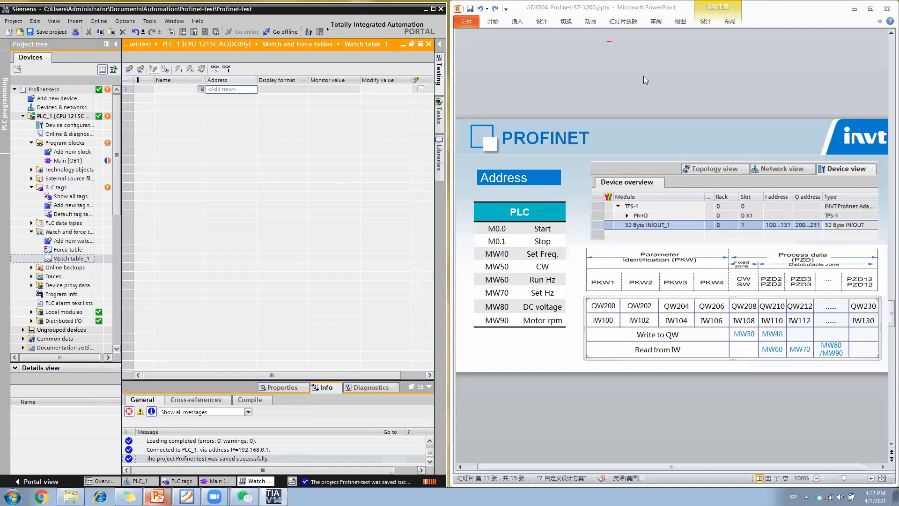
click(497, 99)
drag(450, 111, 588, 145)
click(440, 194)
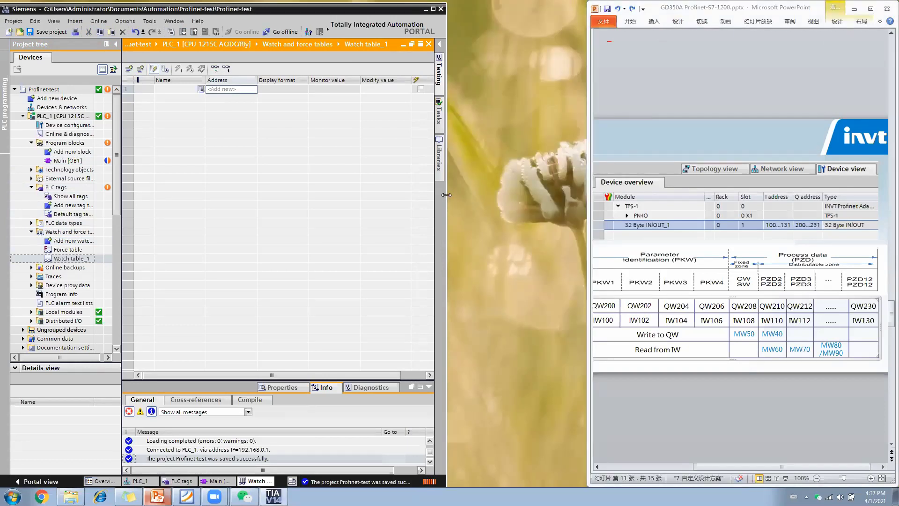
drag(446, 195, 602, 195)
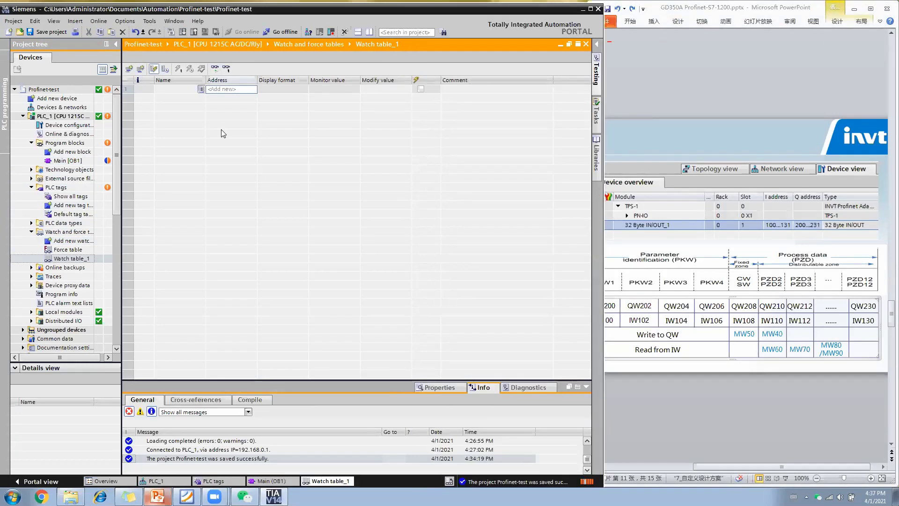
Step: Add empty rows to the watch table until it has 19 rows
click(141, 69)
click(141, 70)
click(141, 69)
click(141, 69)
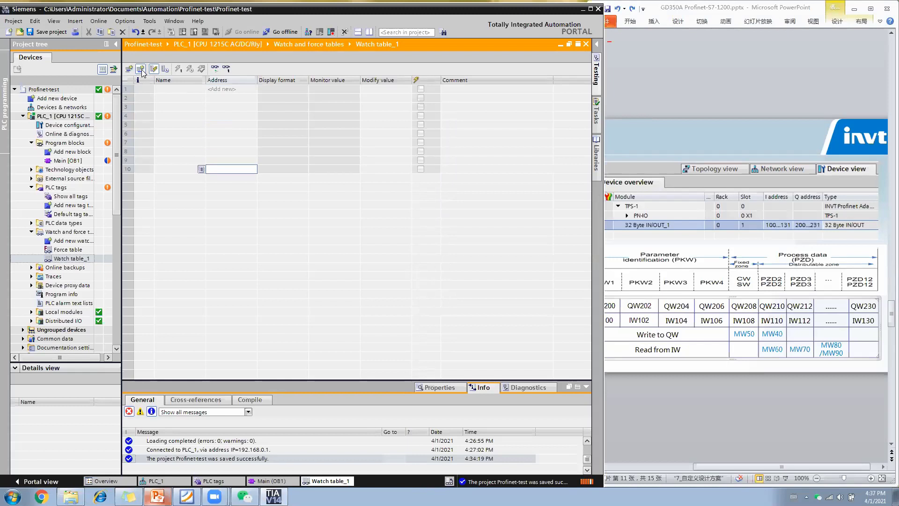
click(141, 69)
click(141, 69)
click(141, 69)
click(141, 69)
click(141, 69)
click(141, 69)
click(141, 69)
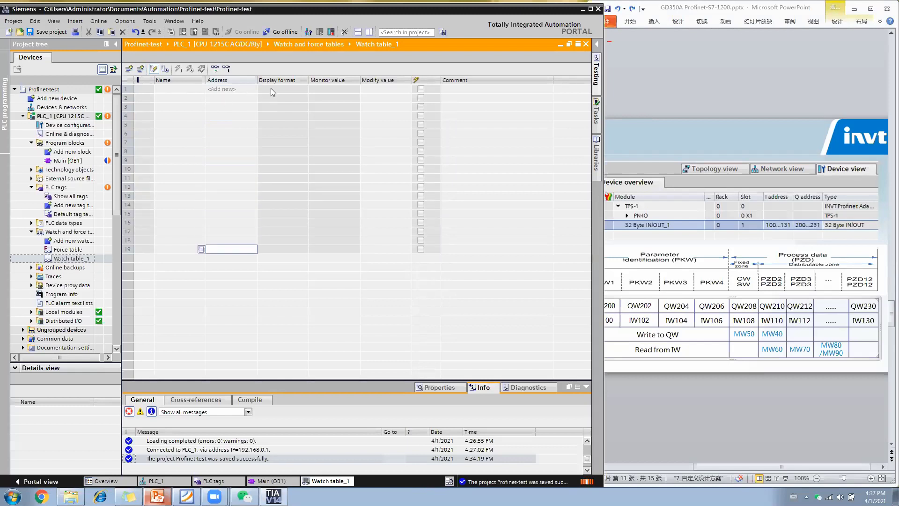
Step: Enter the addresses QW208 and QW210 in the first two rows of the watch table
click(233, 90)
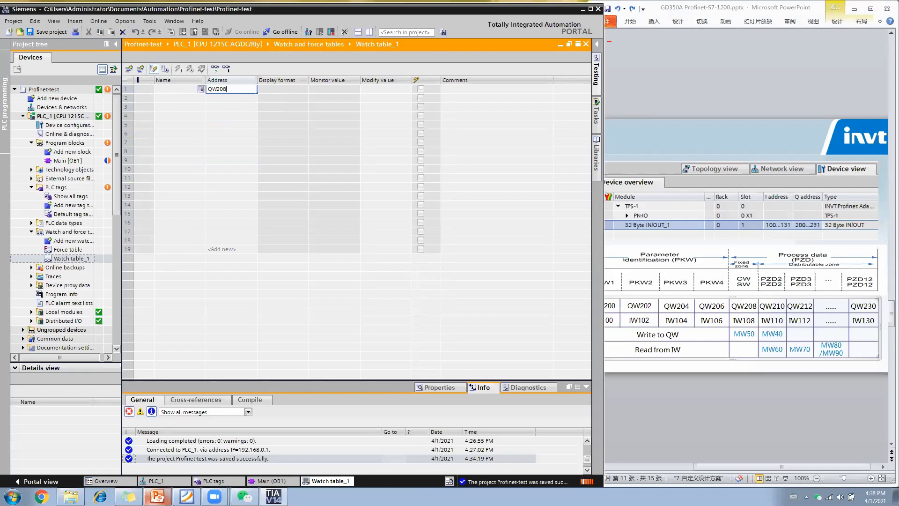
key(Return)
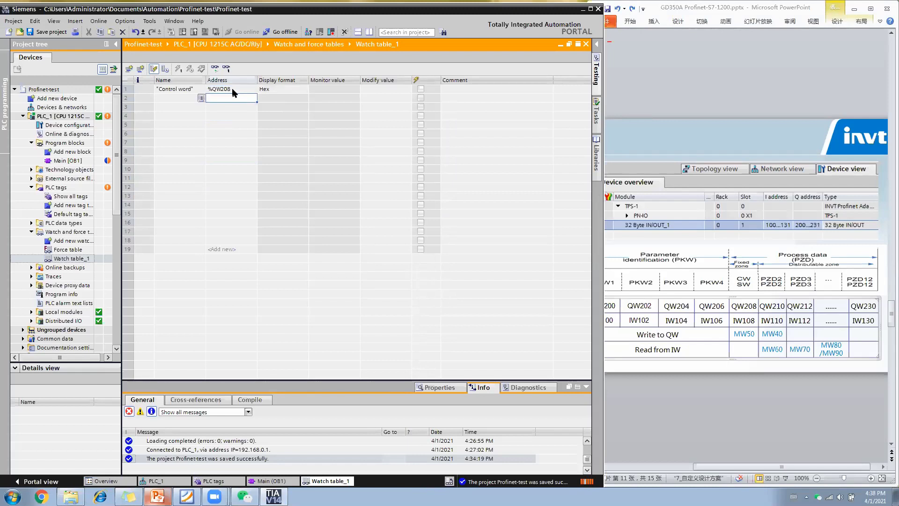
text(QW210)
key(Return)
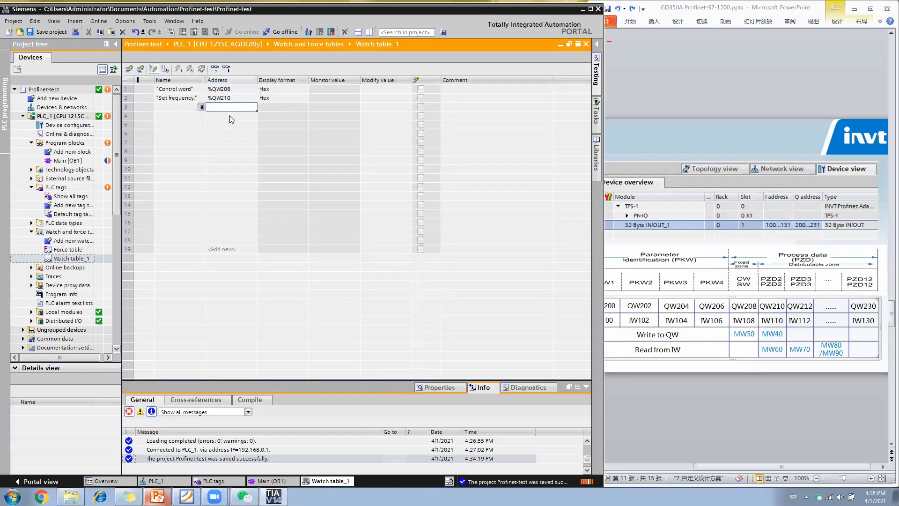
Step: Mark IW108 on the slide's address map and enter IW108 as the address in row 4 of the watch table
click(736, 319)
drag(734, 321, 753, 321)
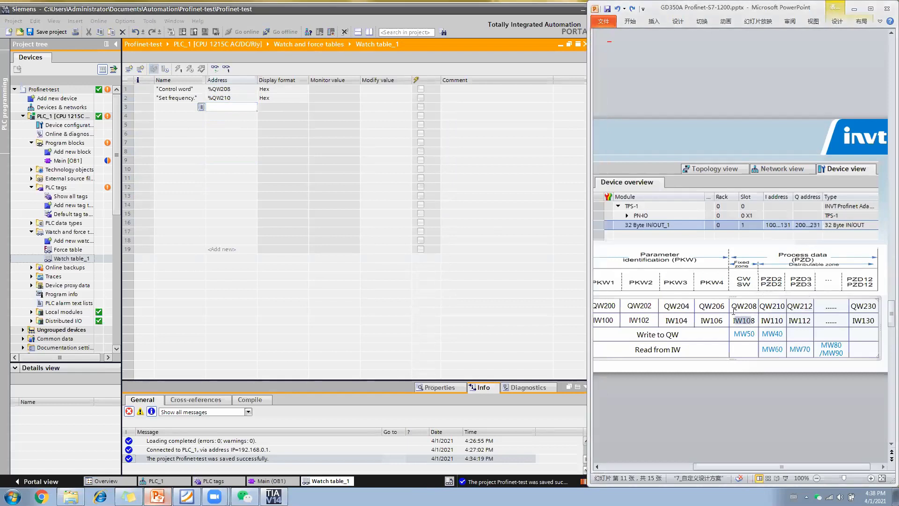
click(231, 106)
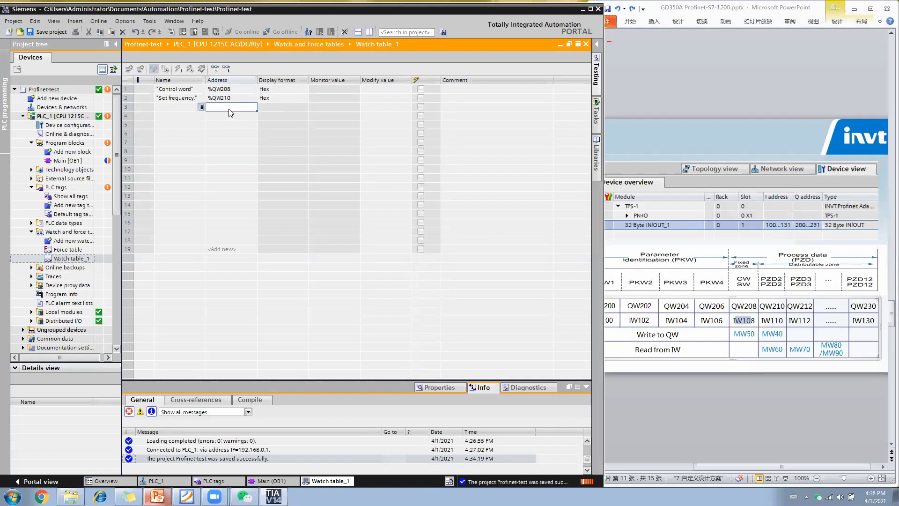
click(227, 114)
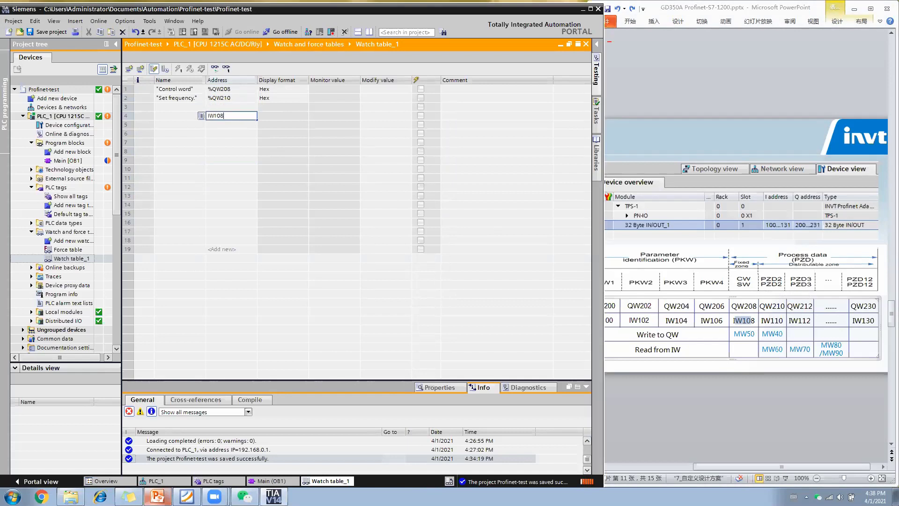
text(IW108)
key(Return)
Step: Try to name the IW108 entry in row 4 "Status word"
click(173, 117)
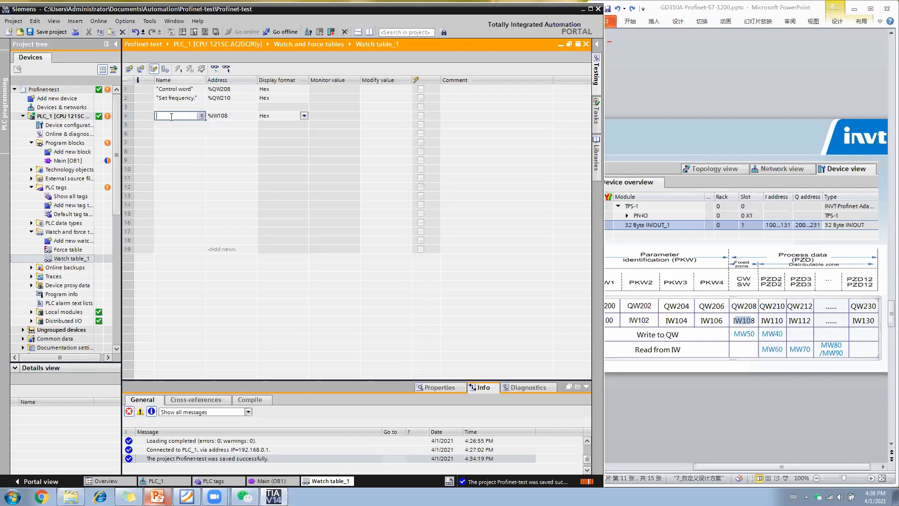
text(sTA)
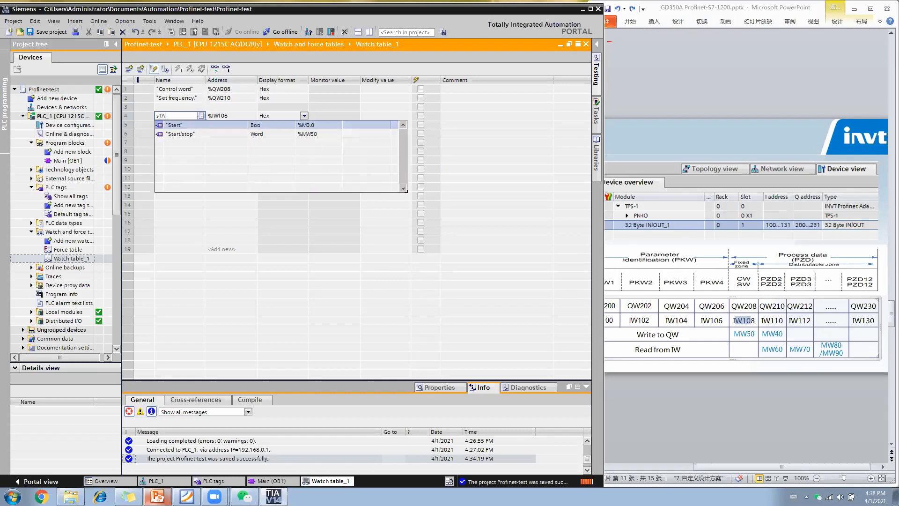
text(Status word)
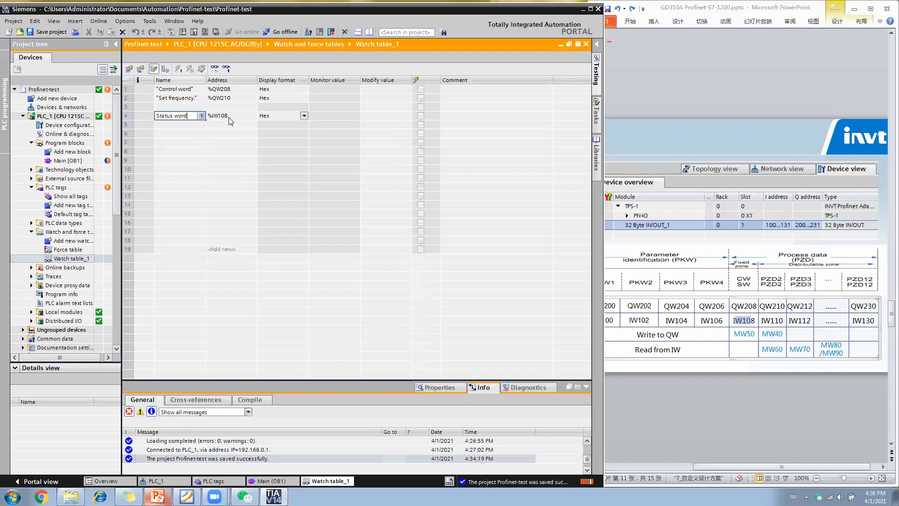
click(460, 116)
text(s)
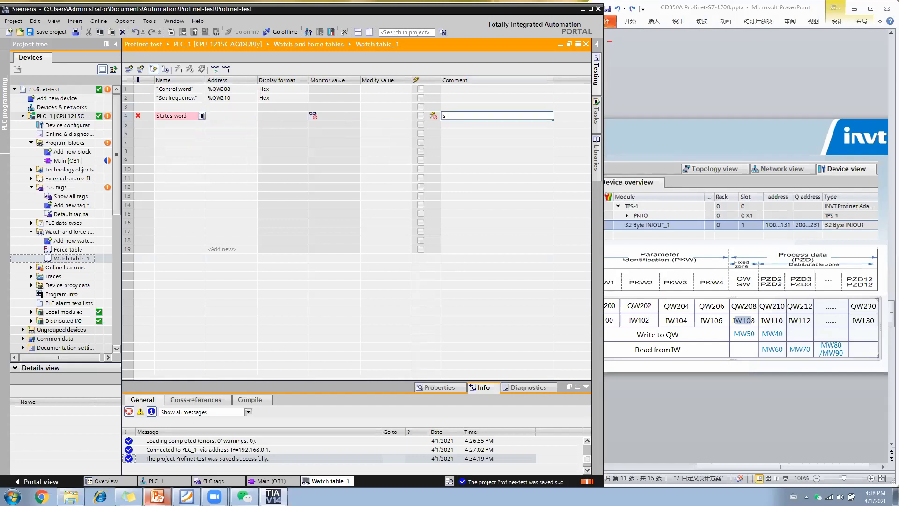
key(BackSpace)
click(182, 119)
click(196, 134)
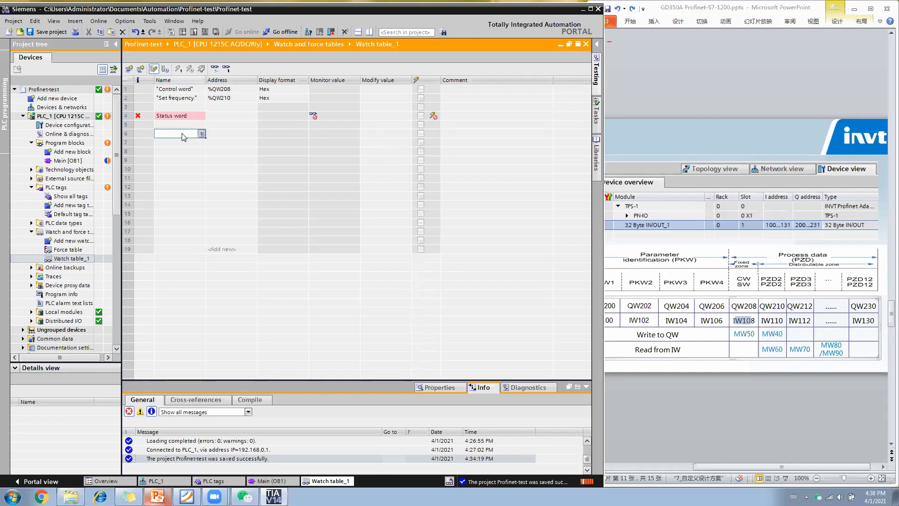
Step: Delete the Status word row from the watch table
click(131, 116)
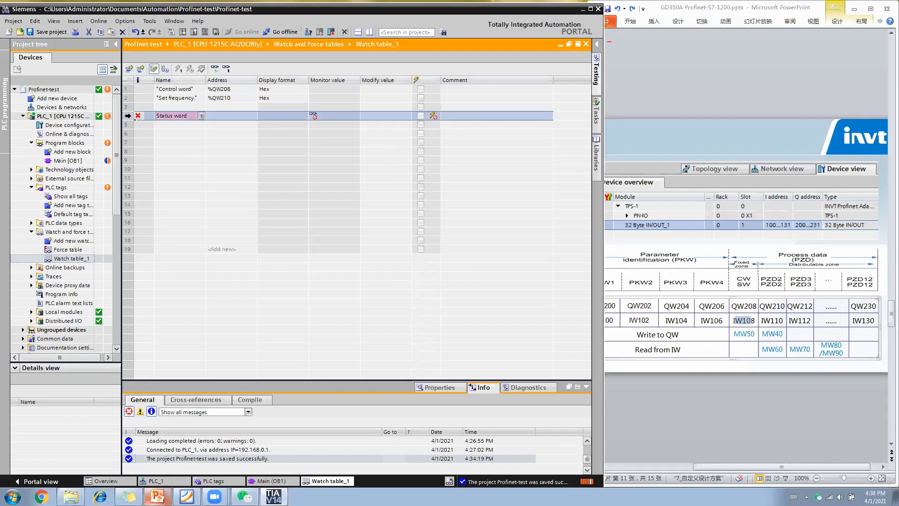
right_click(132, 117)
click(157, 201)
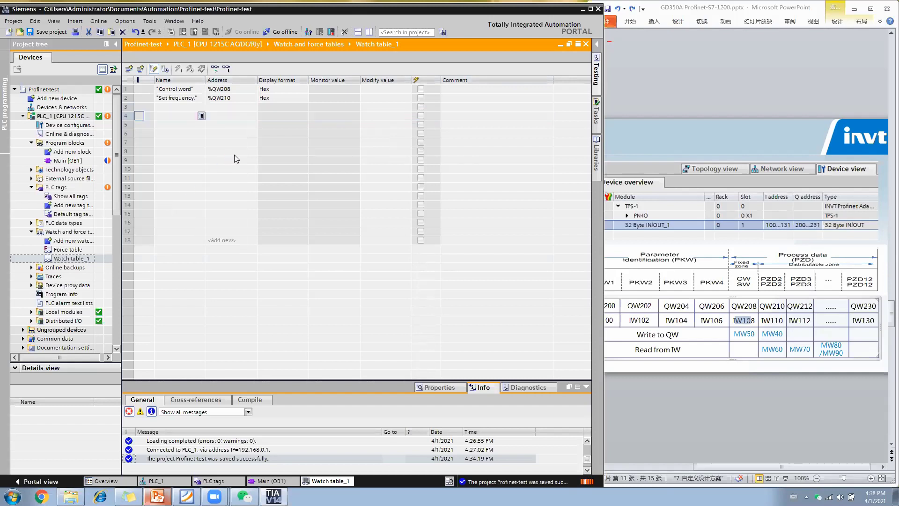
Step: Enter the addresses IW108, IW110, IW112, IW114 and IW116 in rows 4 to 8 of the watch table
click(237, 116)
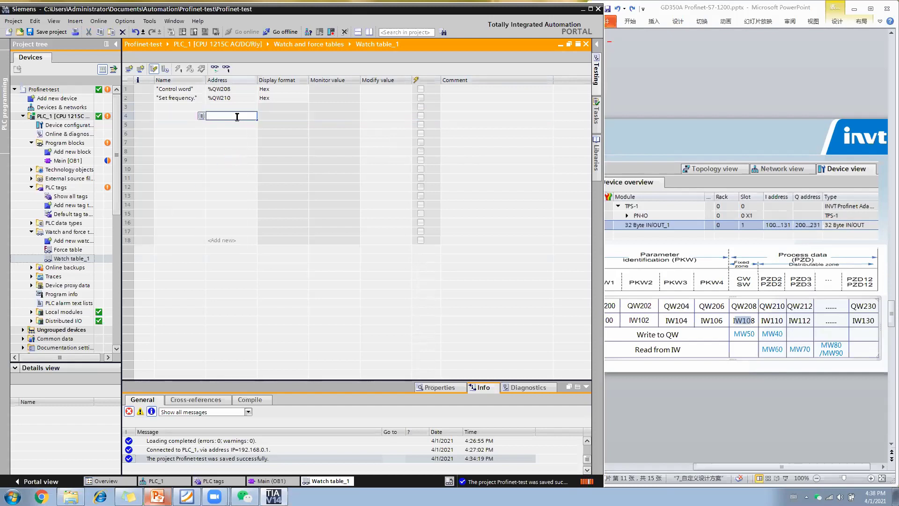
text(iw108)
key(Return)
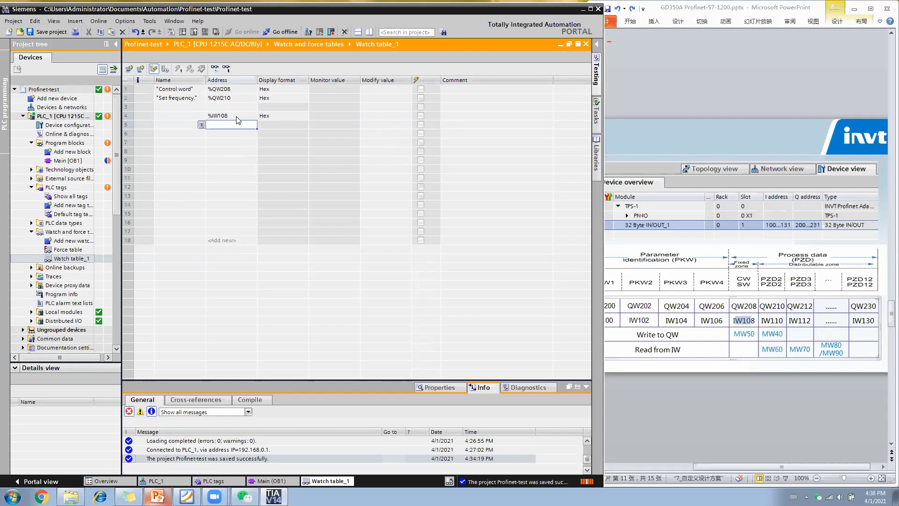
text(IW110)
key(Return)
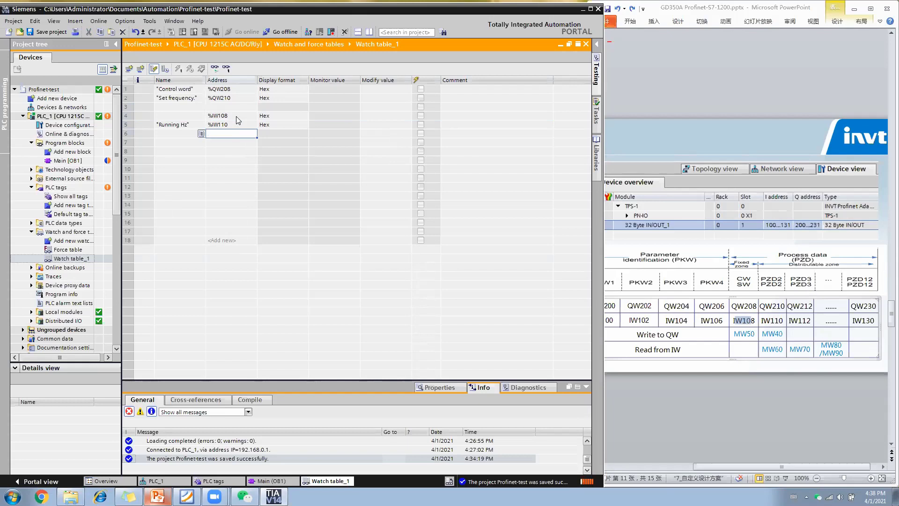
text(IW112)
key(Return)
text(IW114)
key(Return)
text(IW116)
key(Return)
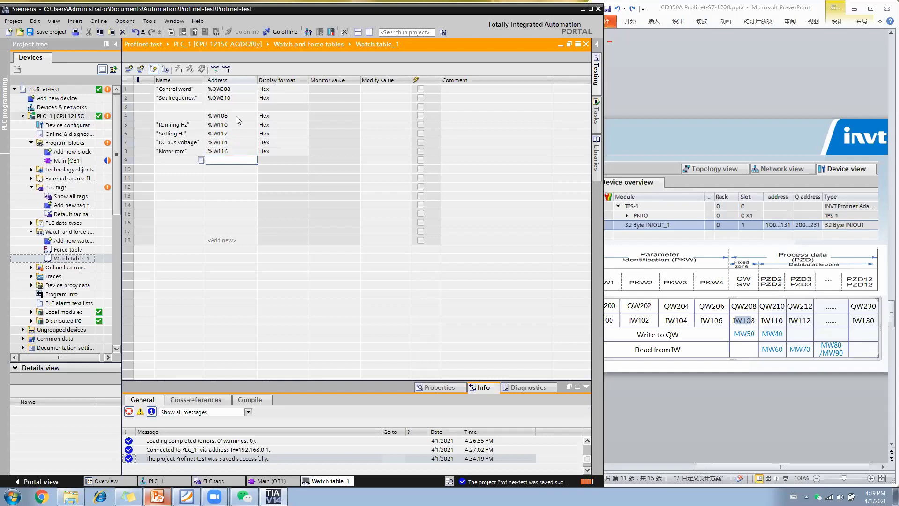
Step: Enter the addresses M0.0 and M0.1 in rows 10 and 11 of the watch table
click(234, 169)
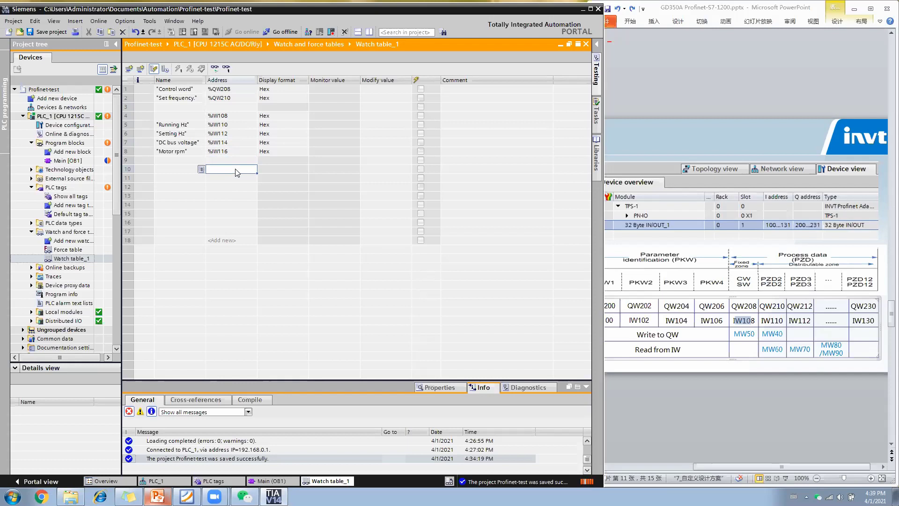
text(M0.0)
key(Return)
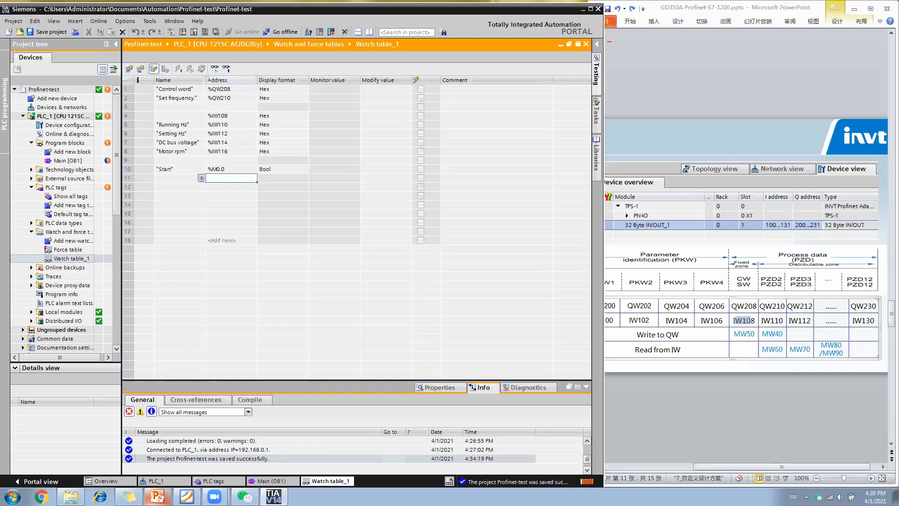
text(M0.1)
key(Return)
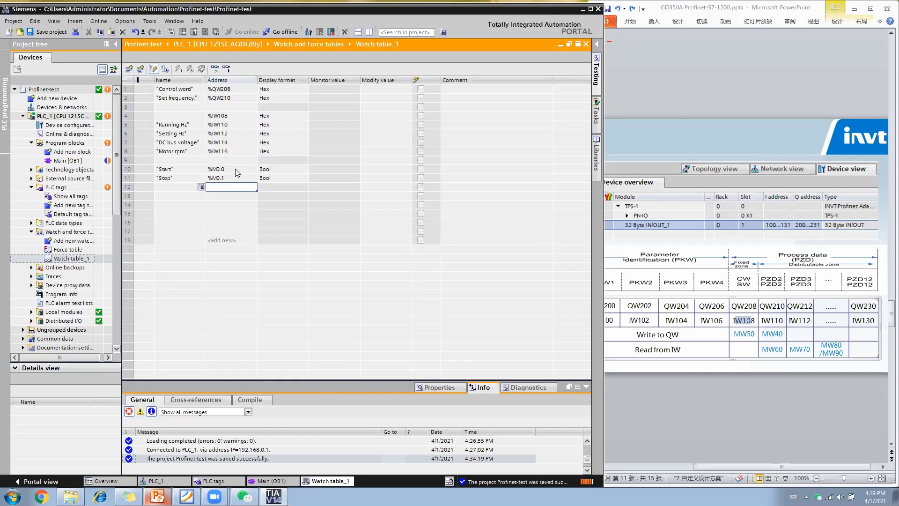
Step: Enter the addresses MW40, MW50 and MW60 in rows 12 to 14 of the watch table
text(MW40)
key(Return)
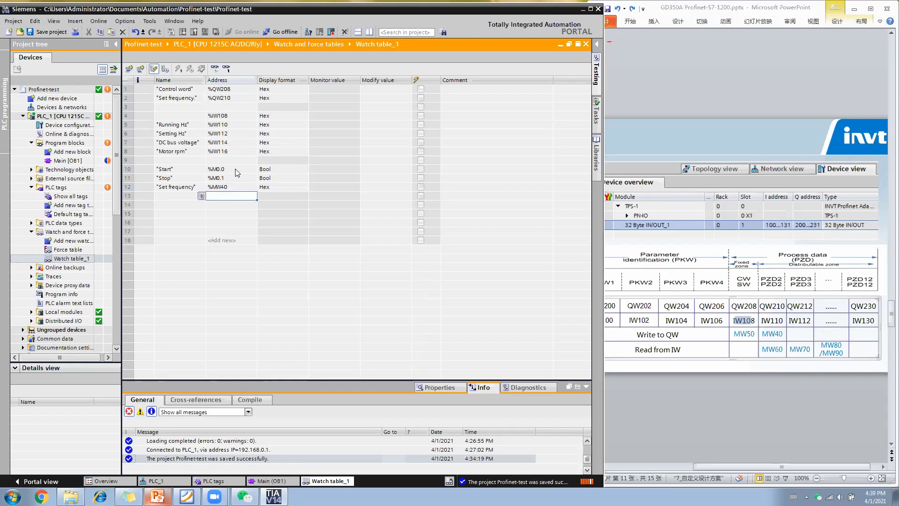
text(MW50)
key(Return)
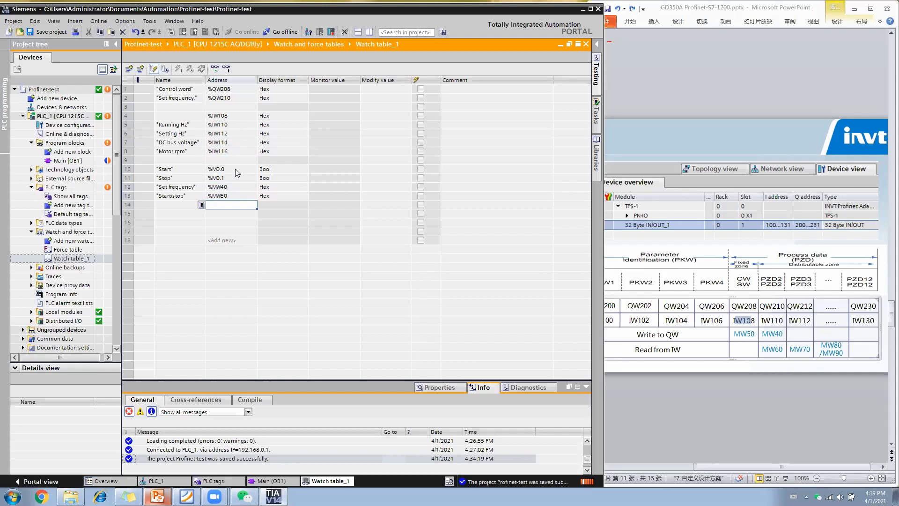
text(MW60)
key(Return)
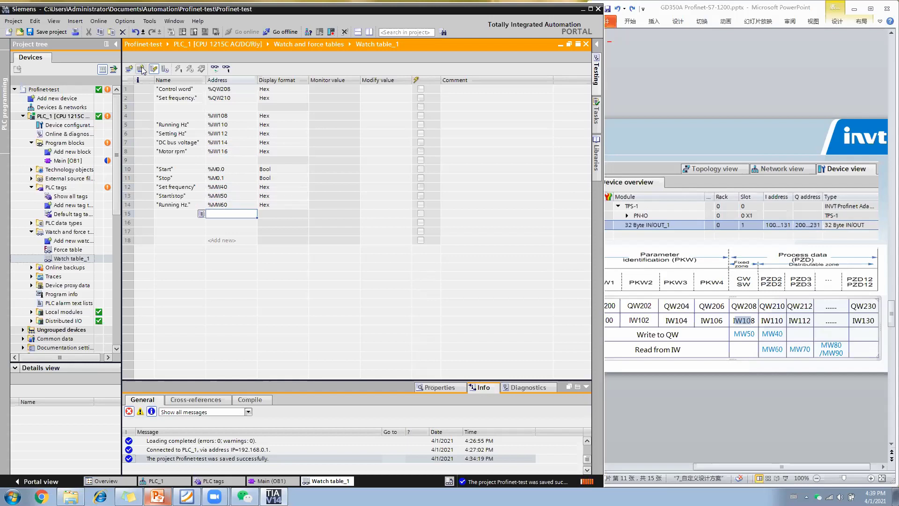
Step: Add five more rows to the watch table and enter the addresses MW70, MW80 and MW90 in rows 15 to 17
key(Return)
key(Return)
key(Return)
key(Return)
key(Return)
click(229, 213)
text(MW70)
key(Return)
text(MW80)
key(Return)
text(MW90)
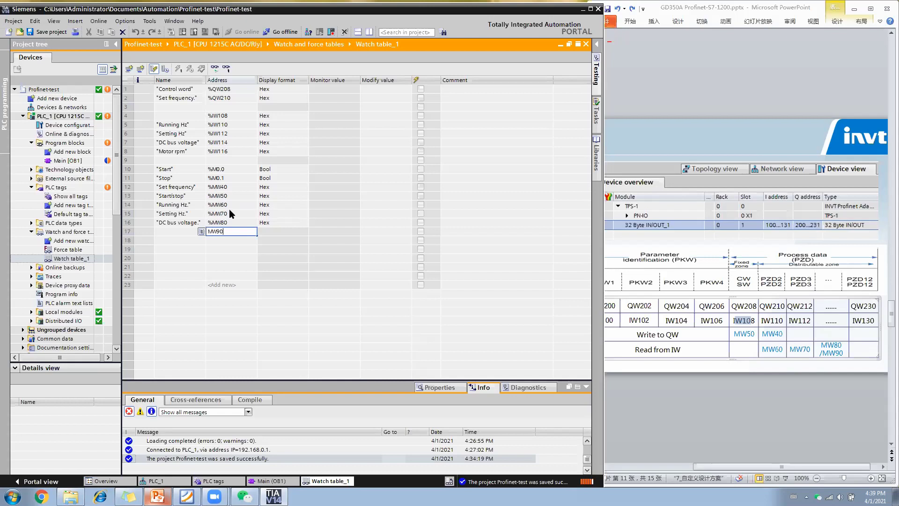
key(Return)
click(370, 217)
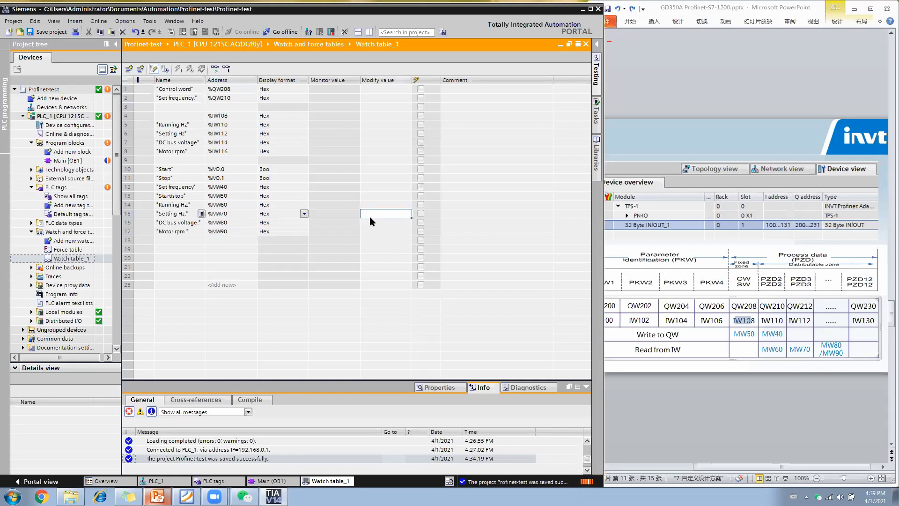
click(472, 169)
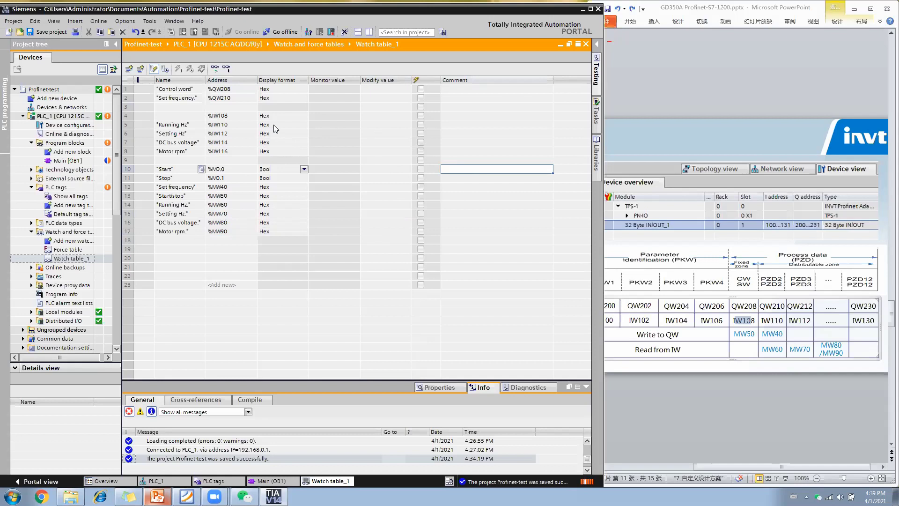
Step: Set the display format of IW110, IW112, IW114 and IW116 to DEC
click(274, 126)
click(302, 125)
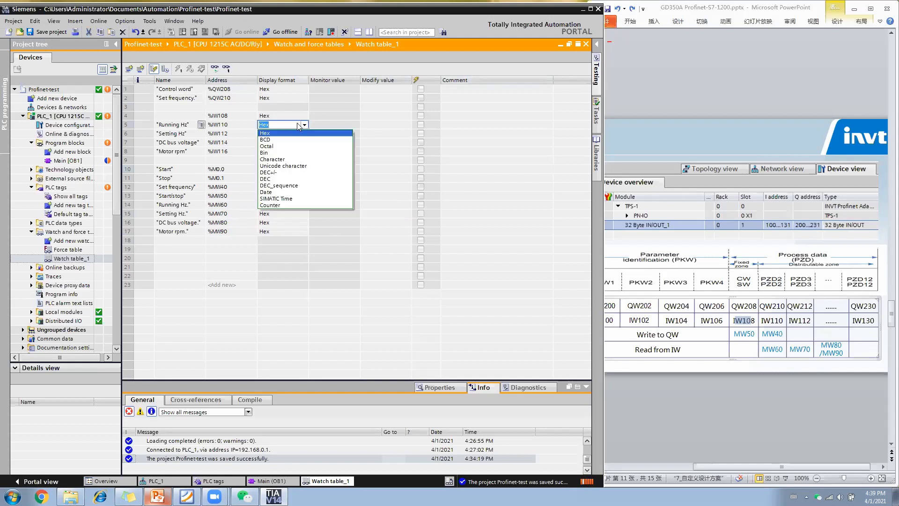
click(279, 179)
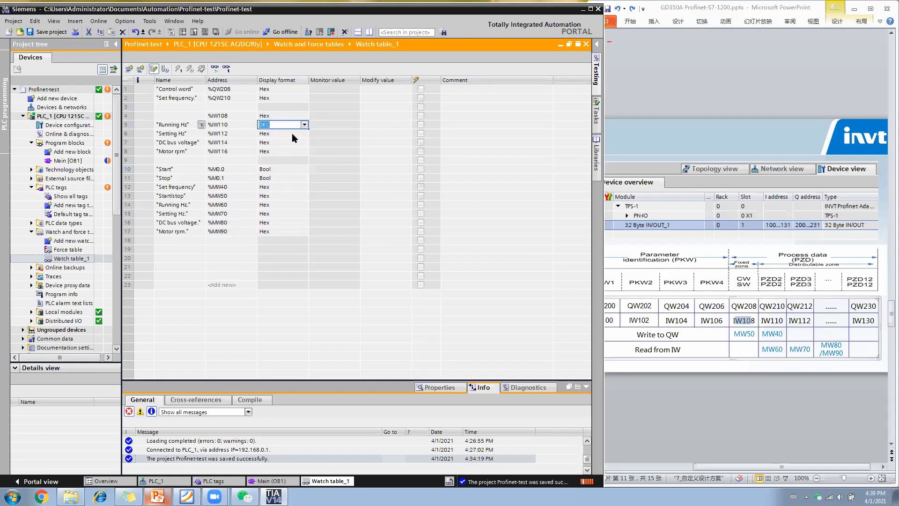
click(292, 134)
click(304, 133)
click(281, 188)
click(291, 142)
click(305, 143)
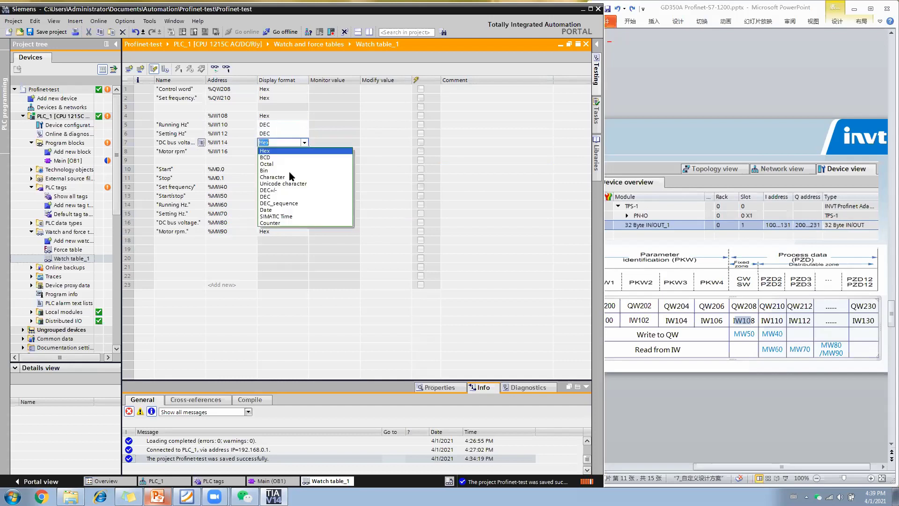
click(286, 196)
click(292, 152)
click(281, 205)
Step: Set the display format of MW40, MW50 and MW60 to DEC
click(282, 178)
click(281, 188)
click(280, 187)
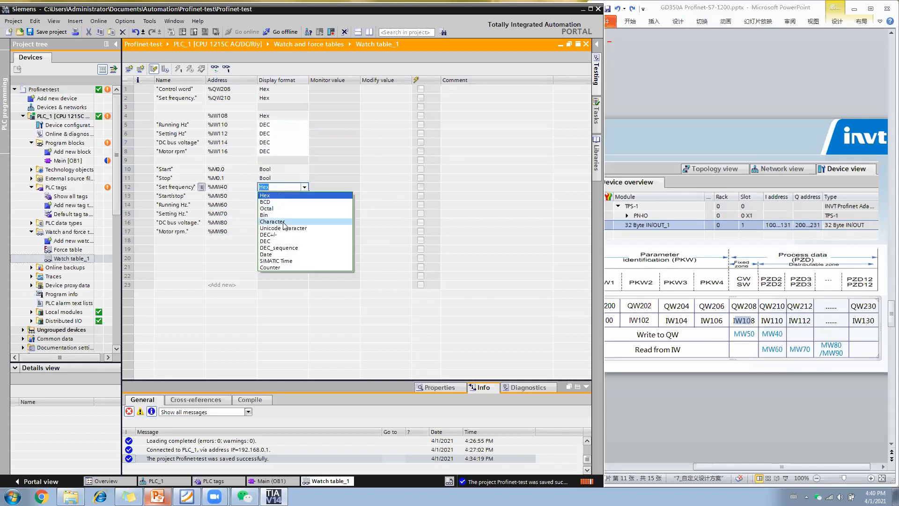
click(283, 239)
click(289, 197)
click(288, 196)
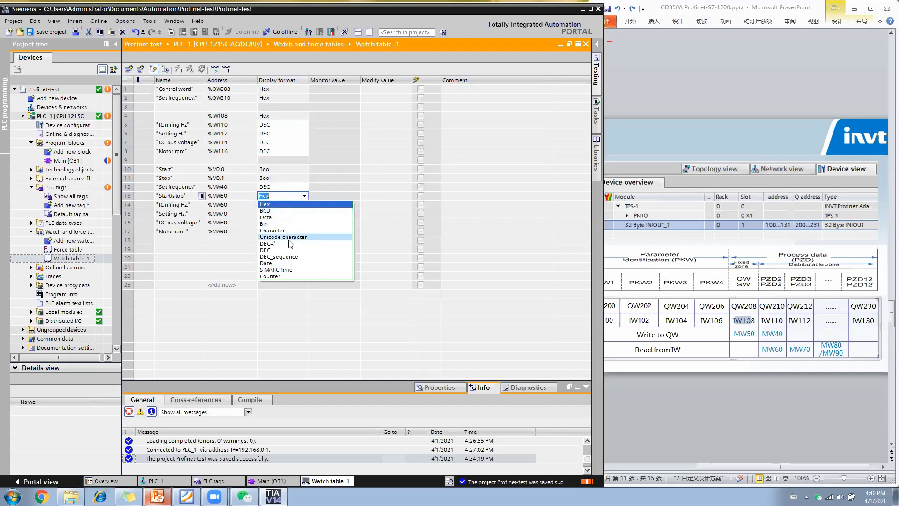
click(276, 205)
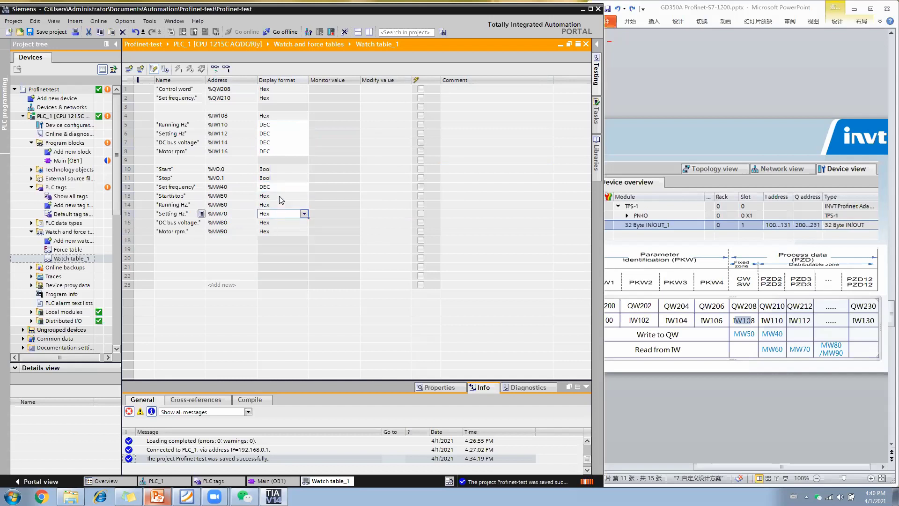
click(282, 207)
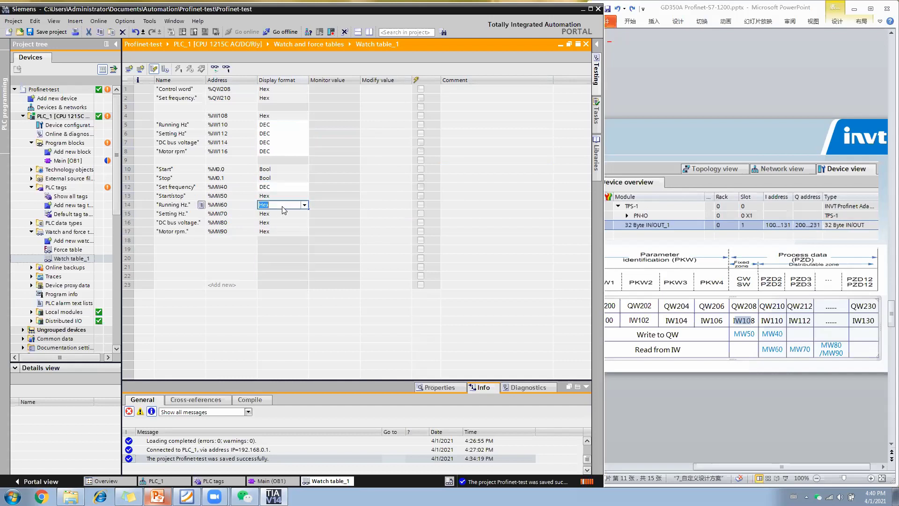
click(282, 207)
click(281, 259)
click(287, 196)
click(283, 196)
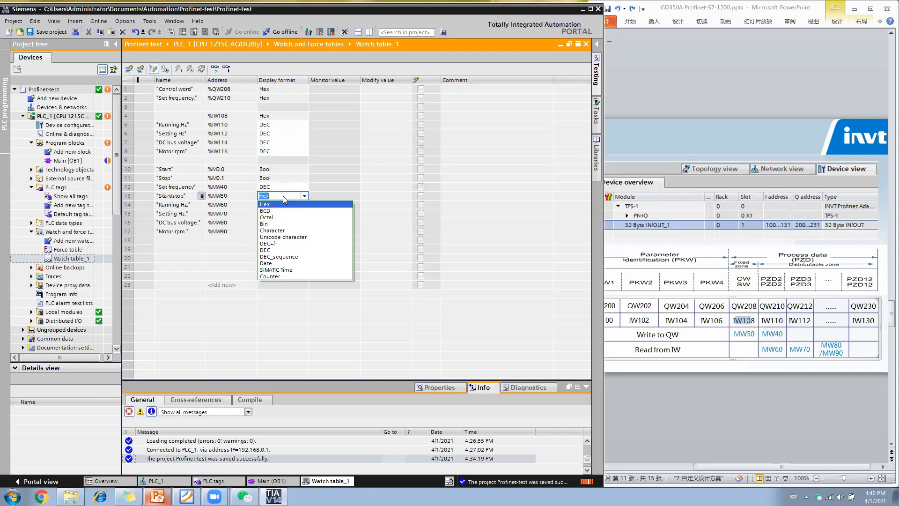
click(280, 249)
Step: Set the display format of MW70, MW80 and MW90 to DEC
click(284, 223)
click(290, 214)
click(289, 214)
click(287, 266)
click(279, 223)
click(278, 223)
click(278, 223)
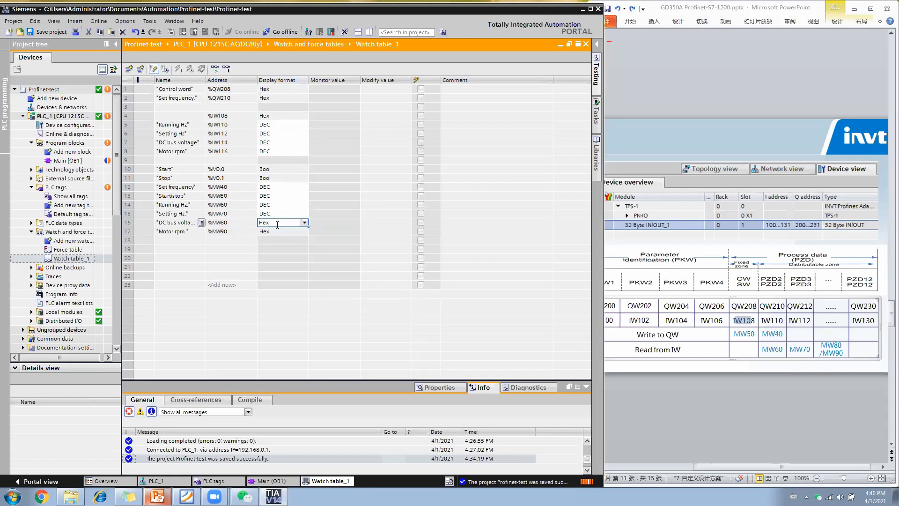
click(305, 222)
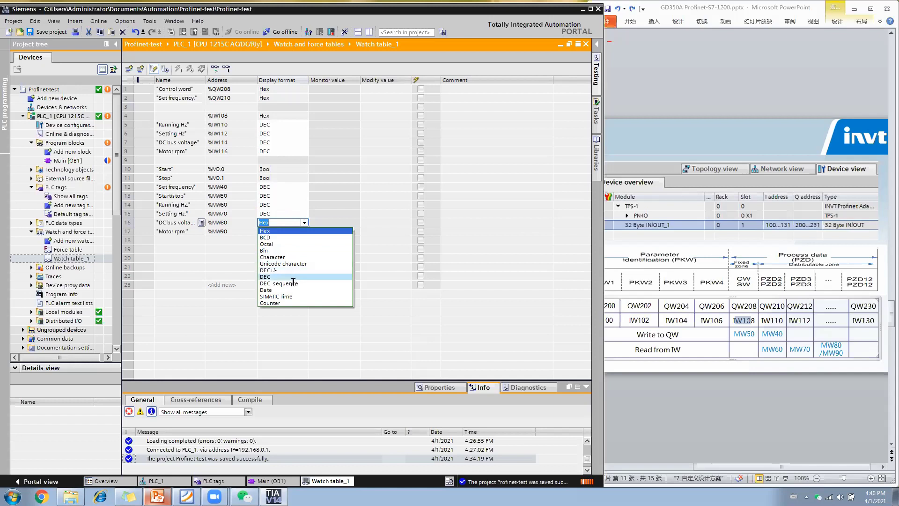
click(294, 276)
click(290, 233)
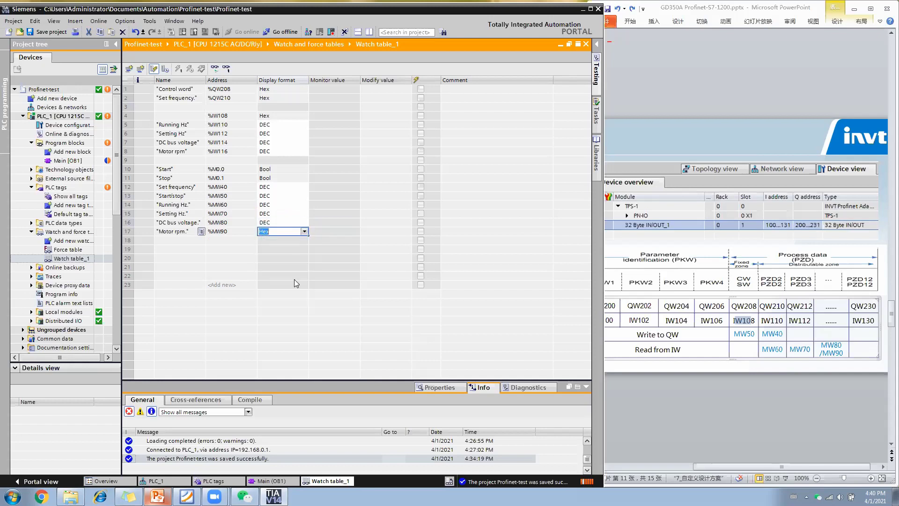
click(304, 231)
click(281, 286)
click(367, 266)
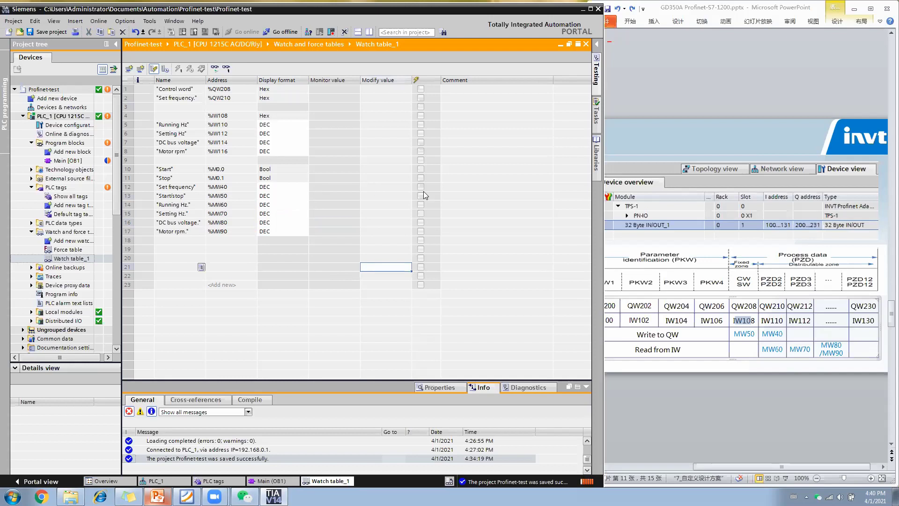
Step: Open Goodrive350 Series VFD Communication Extension Card_V1.2.pdf from the Profinet folder and examine the received PZD parameters
click(70, 497)
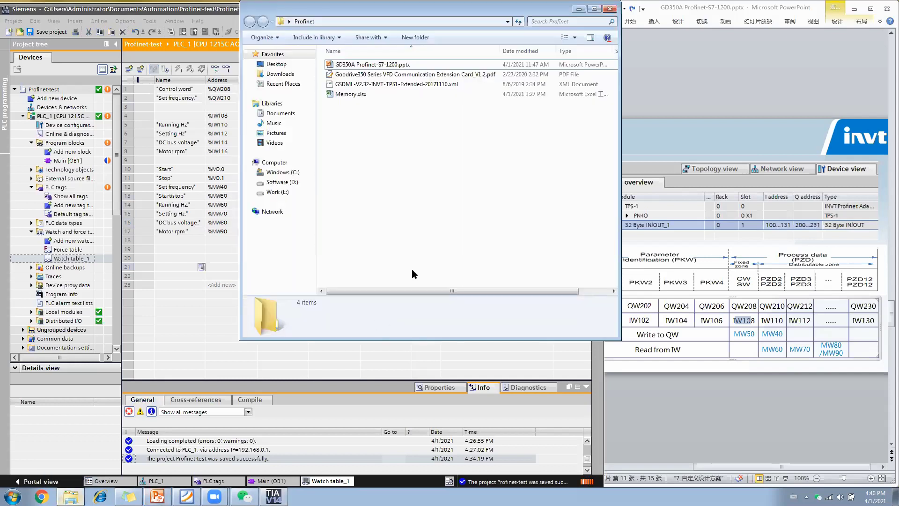
double_click(398, 75)
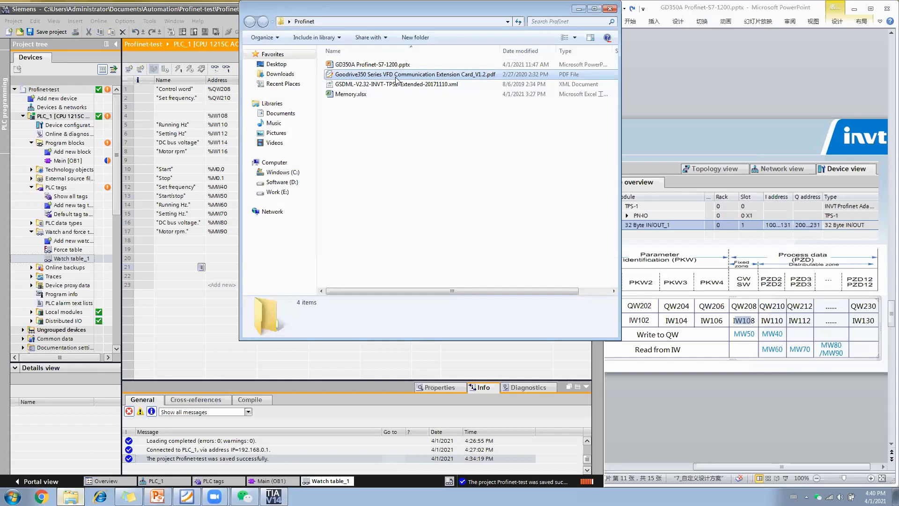
scroll(237, 229, down, 2)
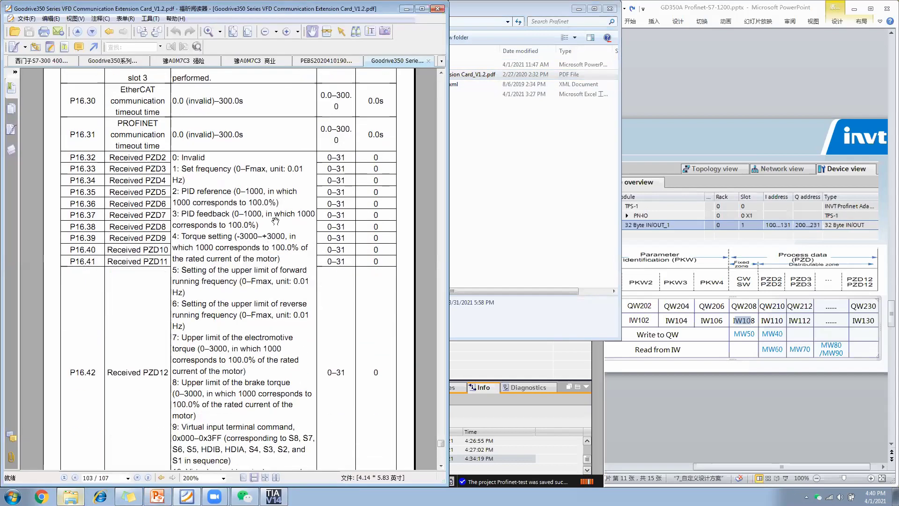
scroll(178, 197, down, 1)
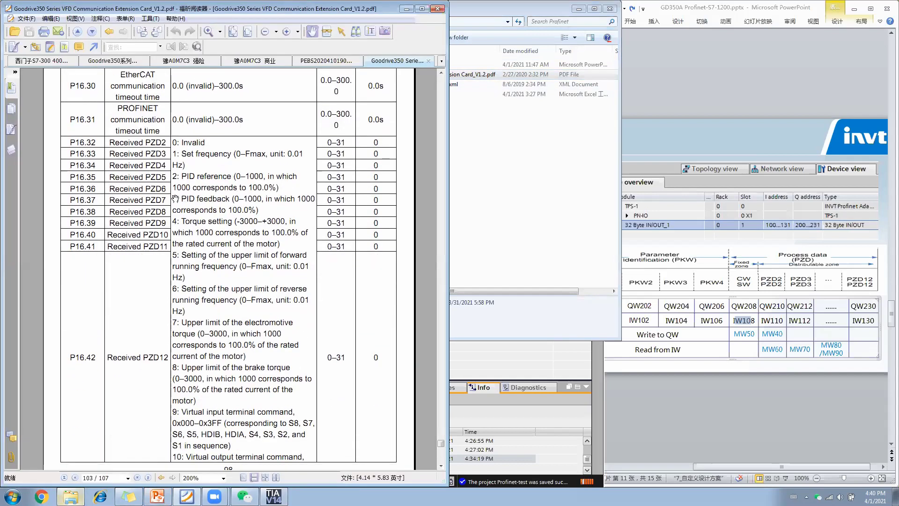
scroll(150, 246, up, 5)
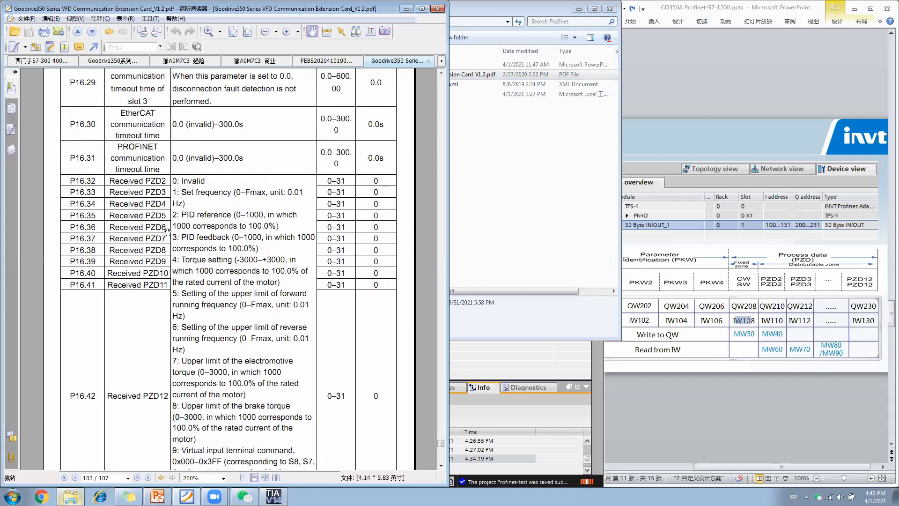
Step: Examine the scaling and units of the transmitted PZD options in the manual's function code table, starting at P16.43
scroll(168, 234, down, 10)
scroll(167, 233, down, 15)
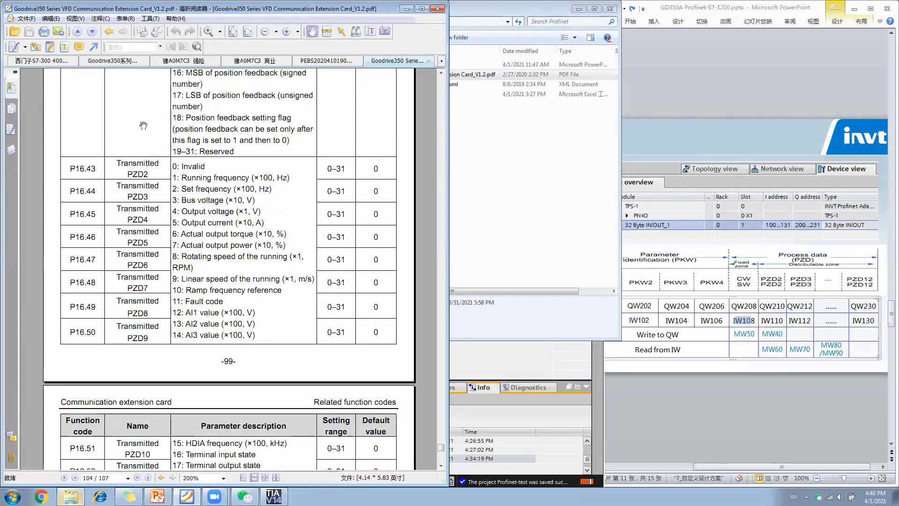
scroll(147, 154, down, 4)
scroll(149, 192, up, 1)
scroll(150, 195, up, 2)
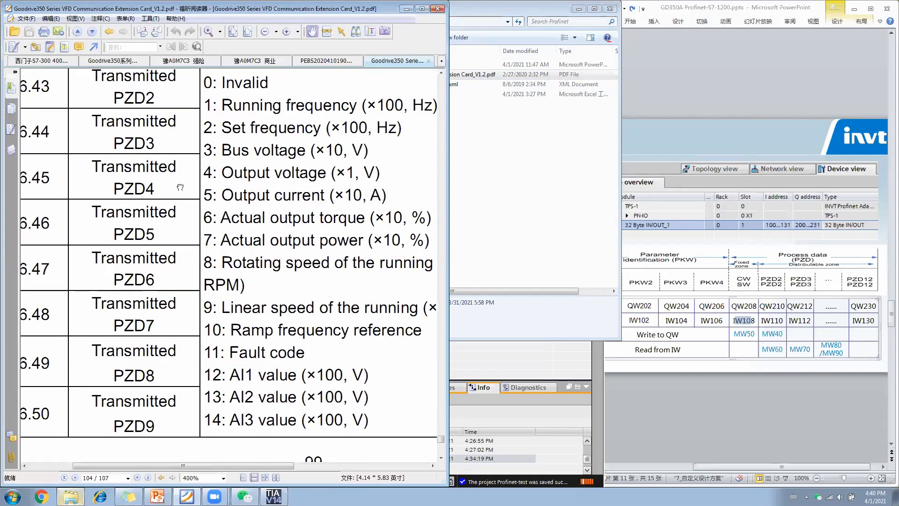
scroll(188, 232, up, 1)
scroll(192, 225, down, 2)
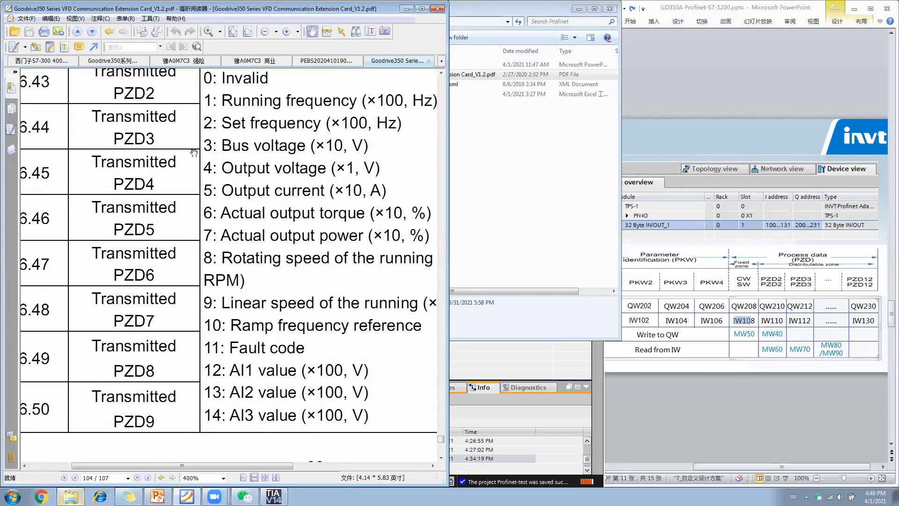
drag(199, 219, 219, 167)
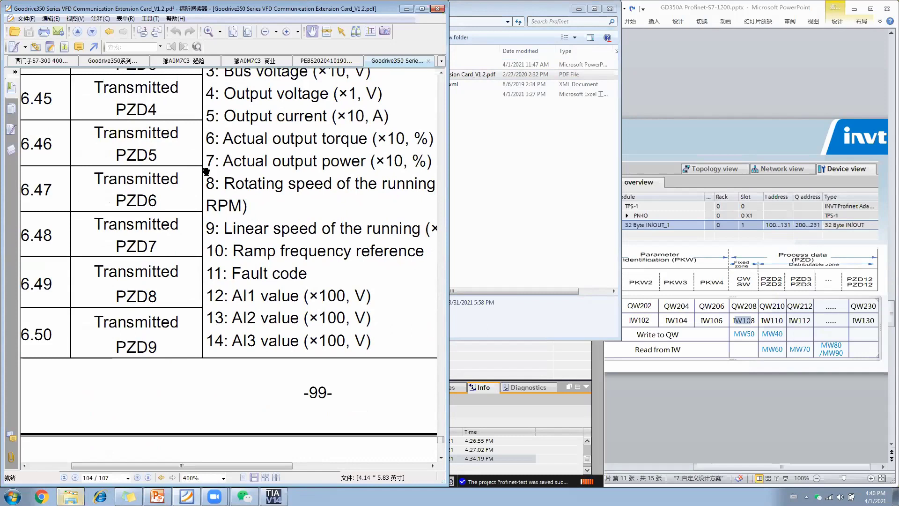
drag(219, 134, 223, 173)
scroll(220, 178, down, 2)
scroll(218, 188, up, 1)
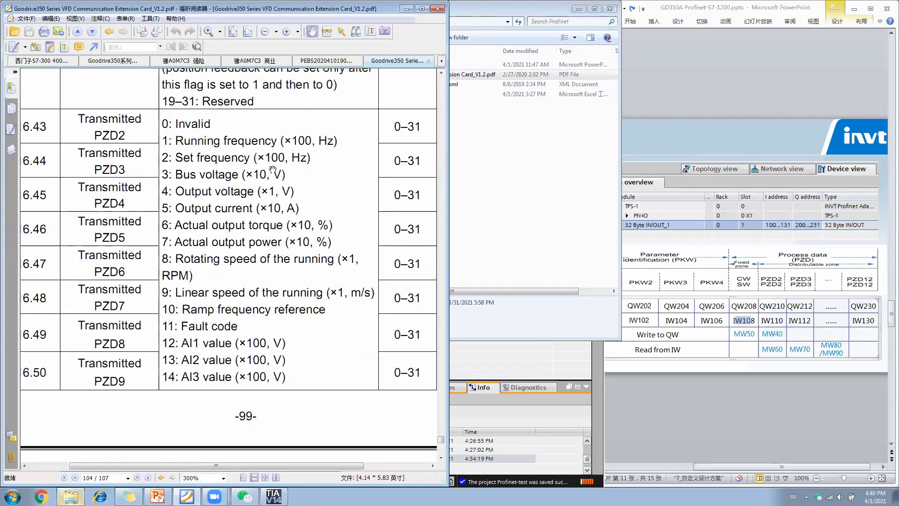
scroll(295, 159, up, 1)
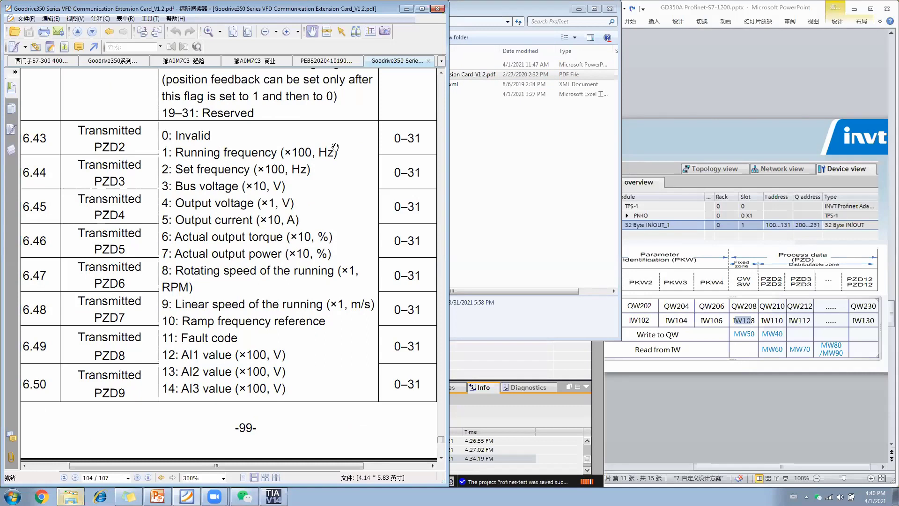
Step: Switch back to the TIA Portal watch table and comment the "Set frequency." output %QW210 with *0.01hZ
drag(313, 18, 446, 102)
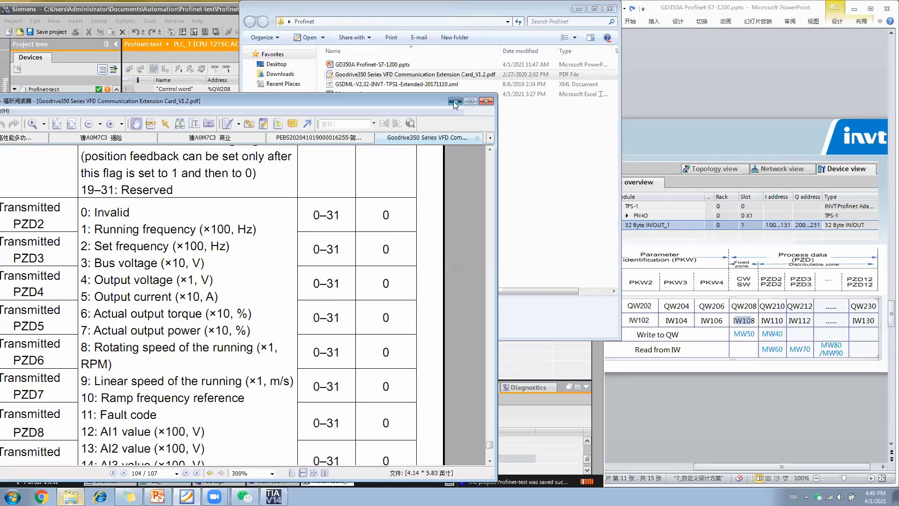
click(454, 102)
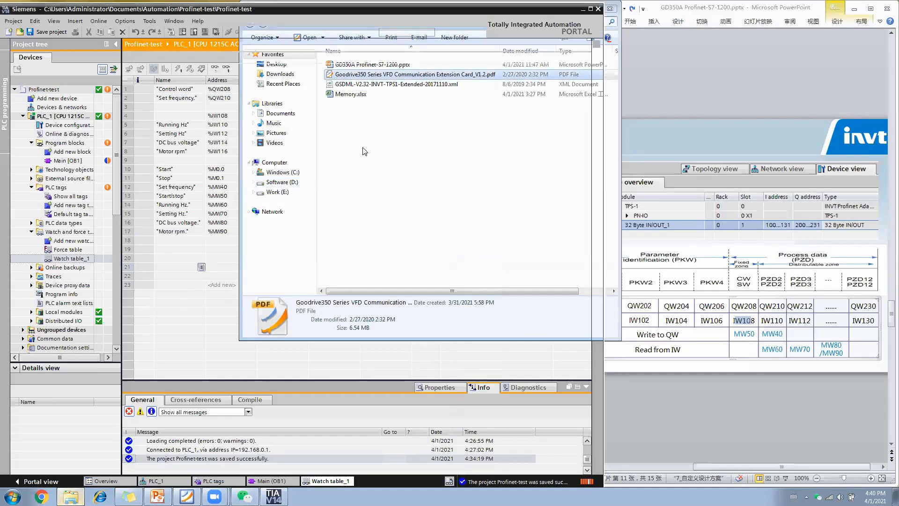
click(464, 122)
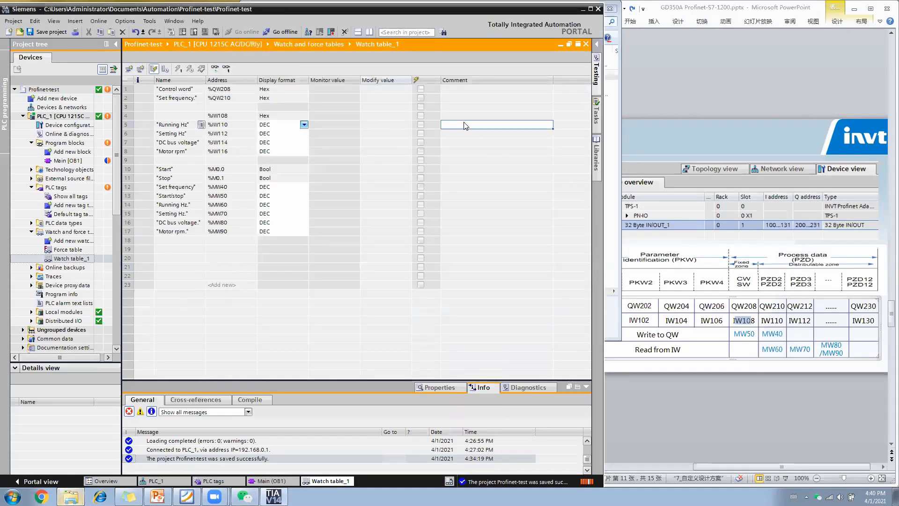
click(464, 116)
click(470, 97)
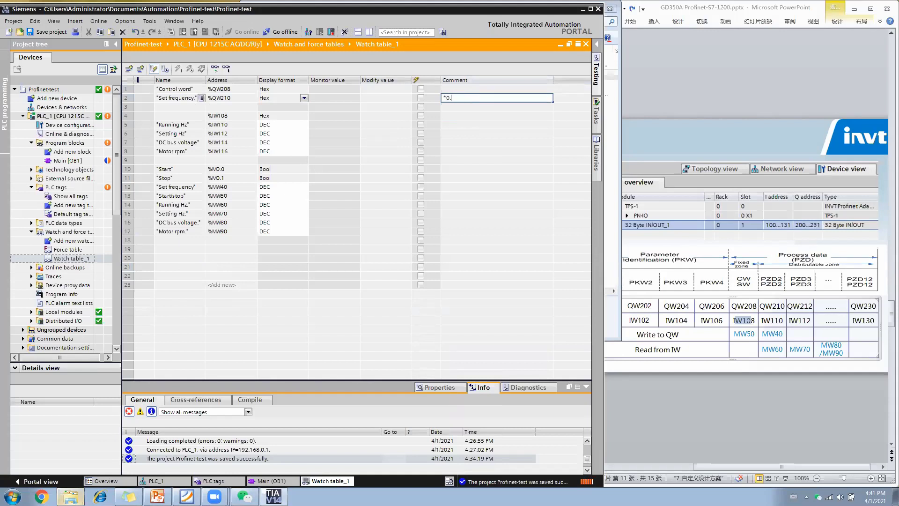
text(*0.01hZ)
key(Return)
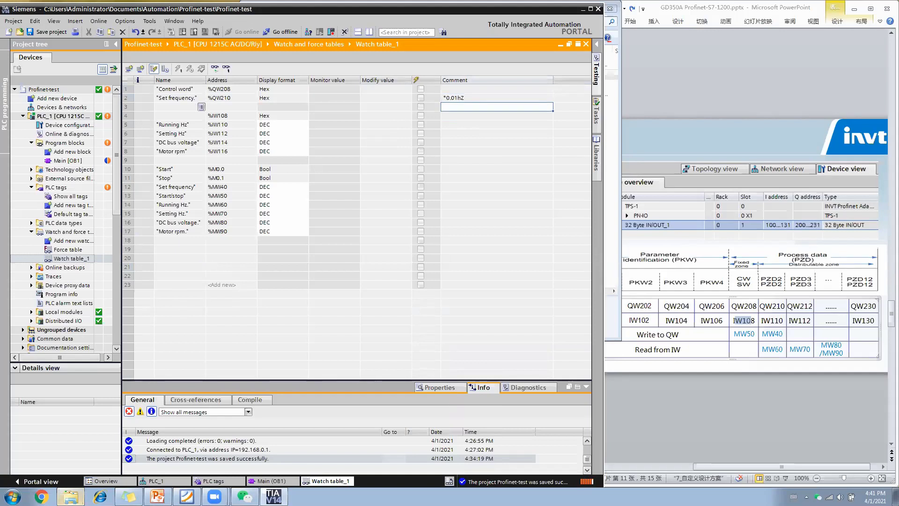
Step: Comment the Running Hz (%IW110) and Setting Hz (%IW112) rows with *0.01hZ
click(452, 125)
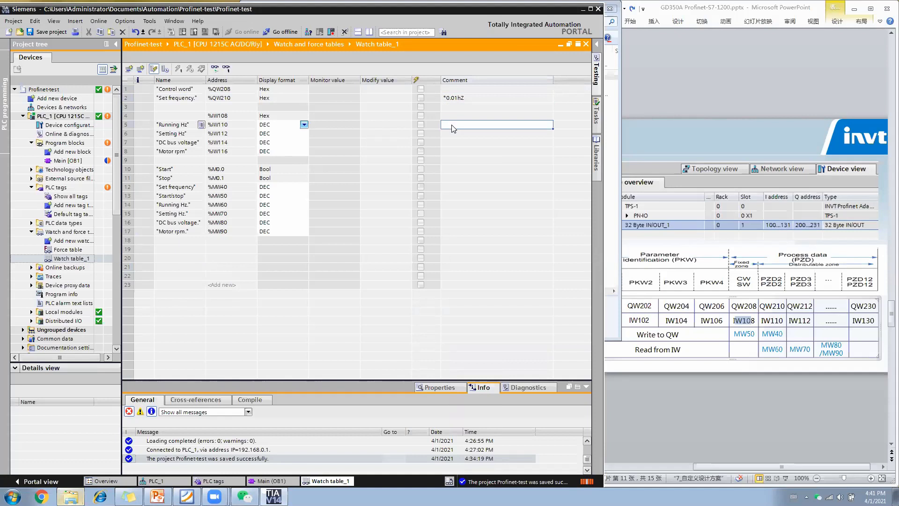
click(463, 97)
click(455, 125)
text(*0.01hZ)
click(454, 134)
text(*0.01hZ)
Step: Comment the DC bus voltage row (%IW114) with *0.1V and the Motor rpm row (%IW116) with rpm
click(450, 143)
text(*0.01hZ)
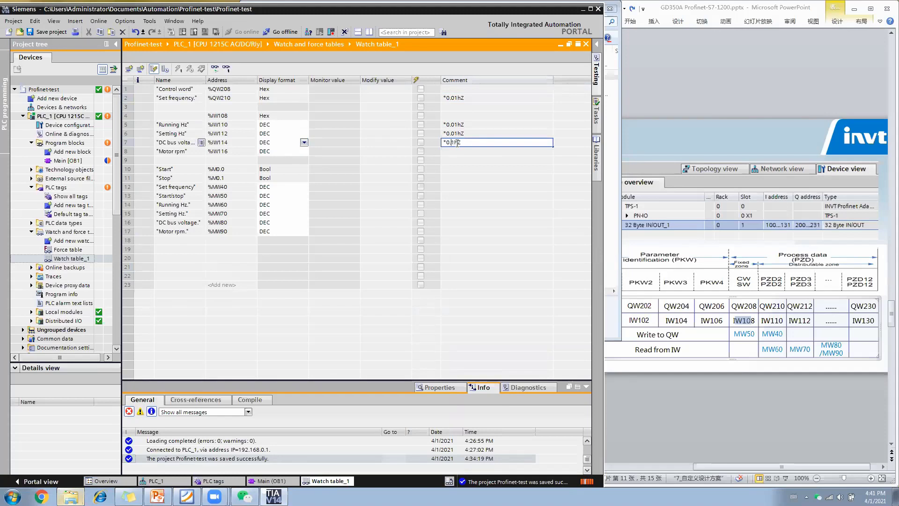
key(Return)
double_click(462, 142)
text(*0.1V)
key(Return)
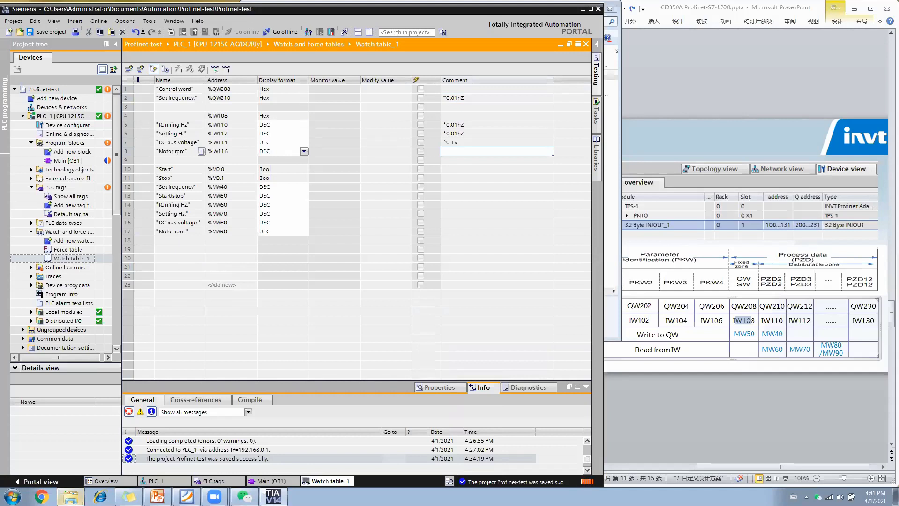
text(rpm)
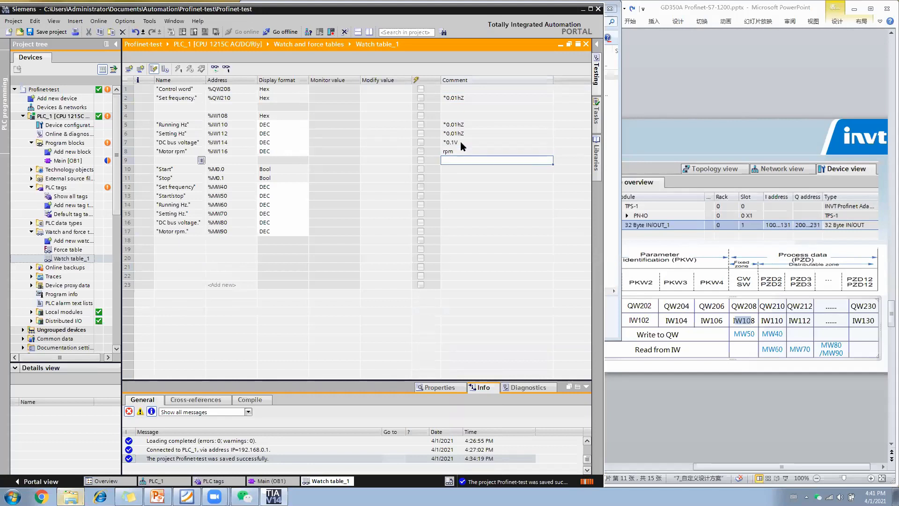
Step: Comment the watch table rows for %MW40, %MW60 and %MW70 with *0.01Hz
drag(460, 125, 458, 146)
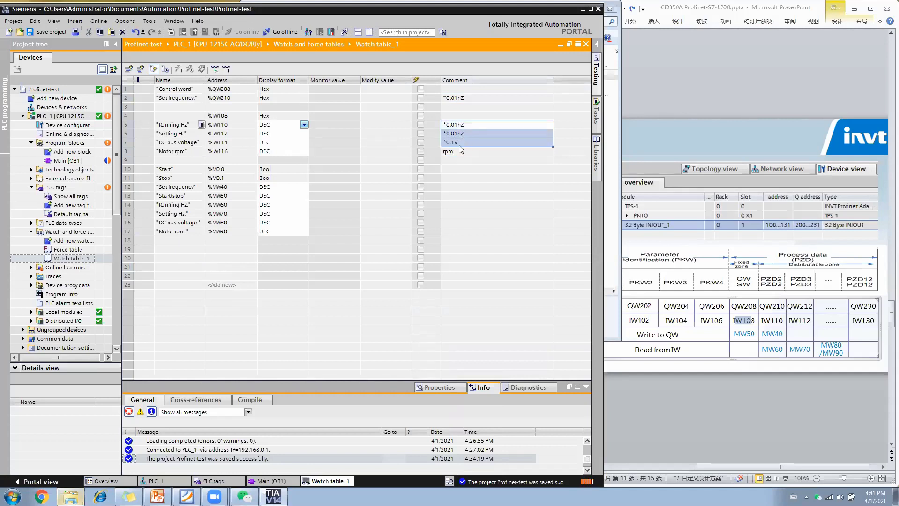
click(455, 189)
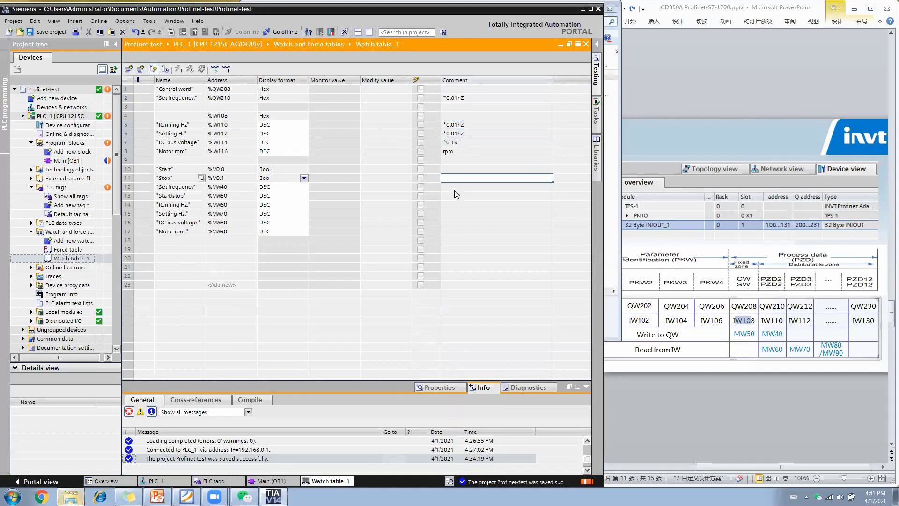
click(456, 189)
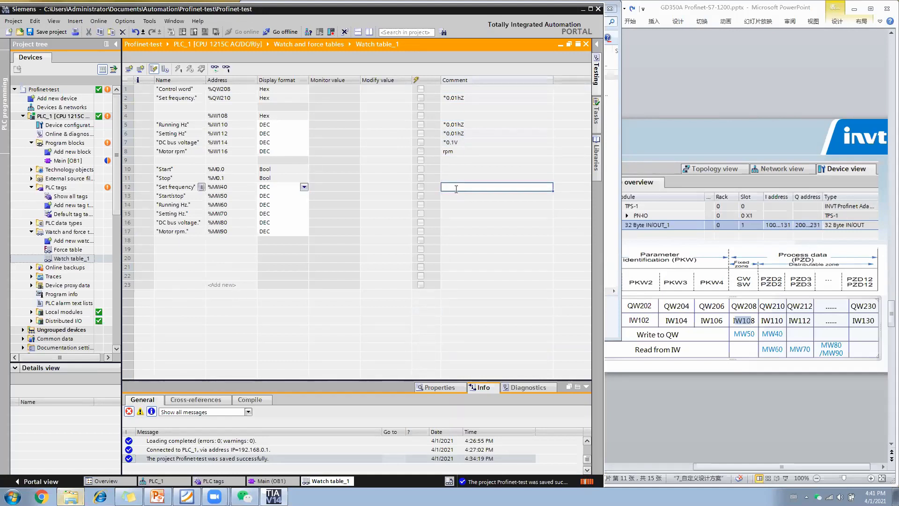
text(*0.01Hz)
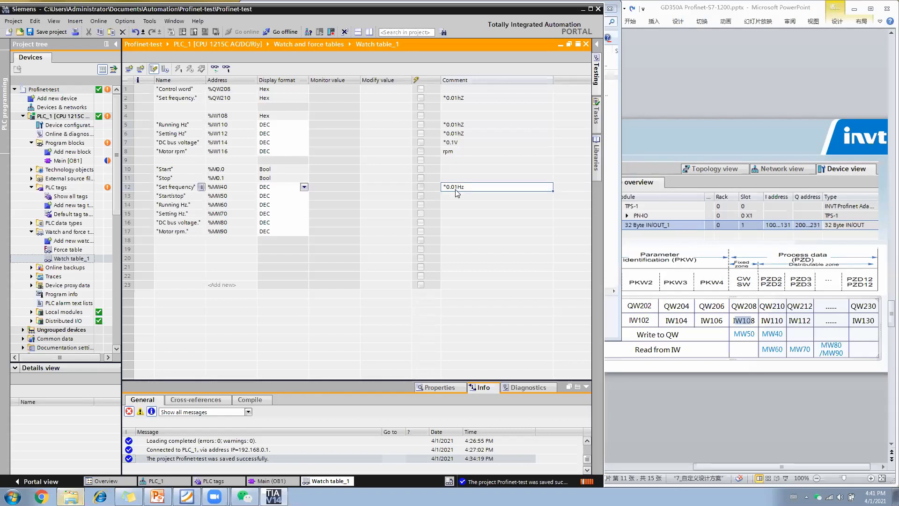
click(458, 203)
text(*0.01Hz)
click(457, 215)
text(*0.01Hz)
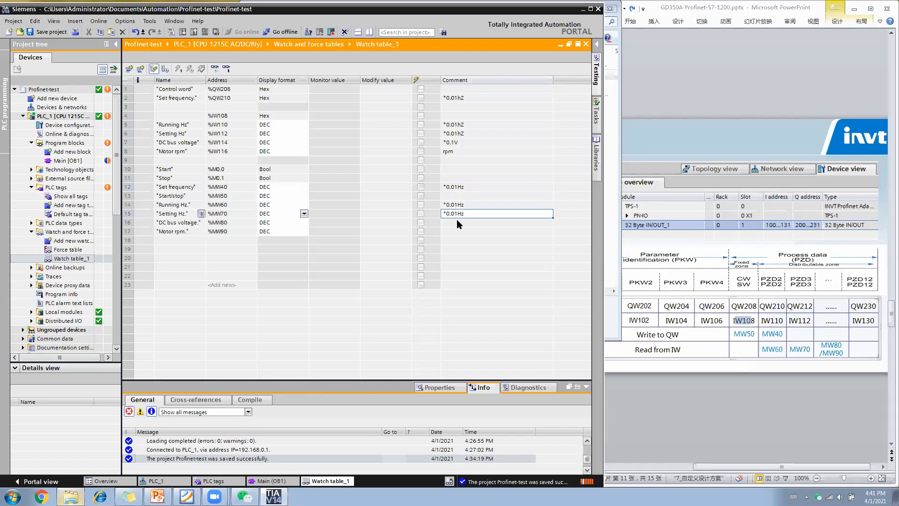
Step: Comment the %MW80 DC bus voltage row with *0.1v and the %MW90 motor rpm row with rpm
click(456, 222)
text(*0.01Hz)
double_click(456, 222)
click(456, 223)
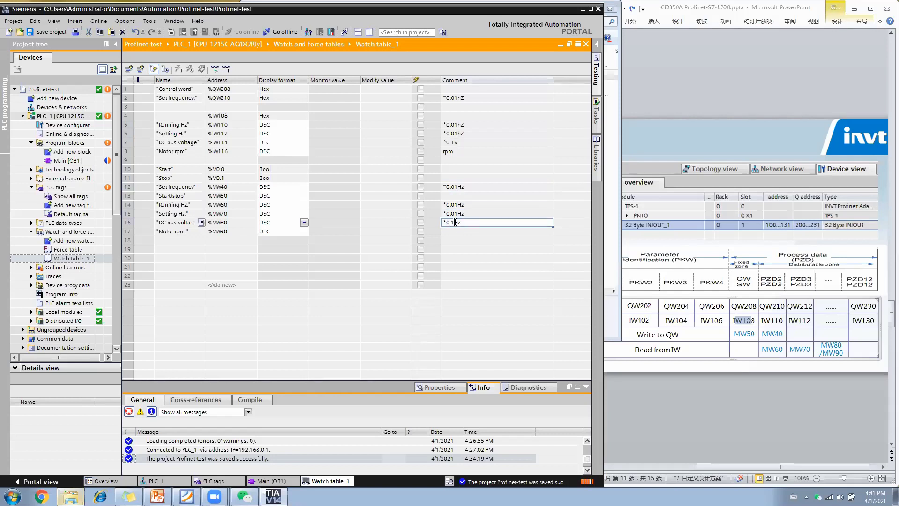
key(Return)
text(rpm)
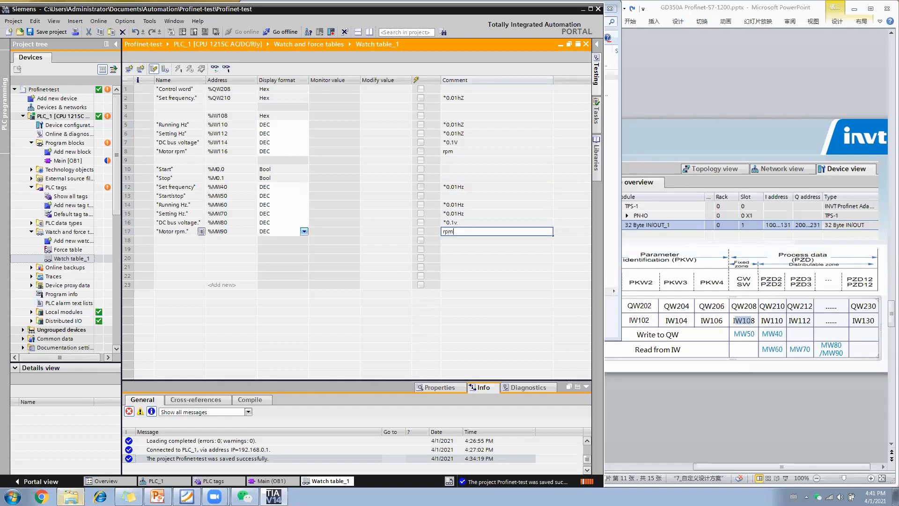
key(Return)
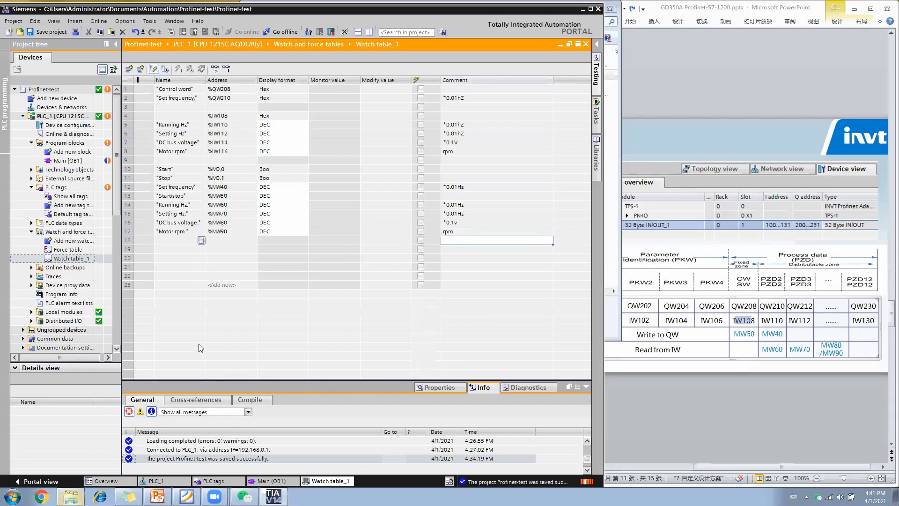
Step: Compile the Main [OB1] program and download the software to PLC_1
click(166, 480)
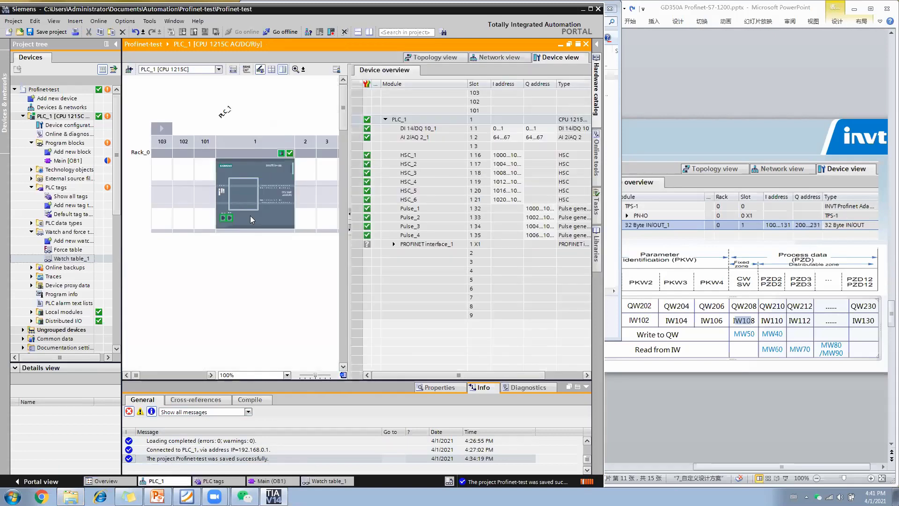
click(262, 481)
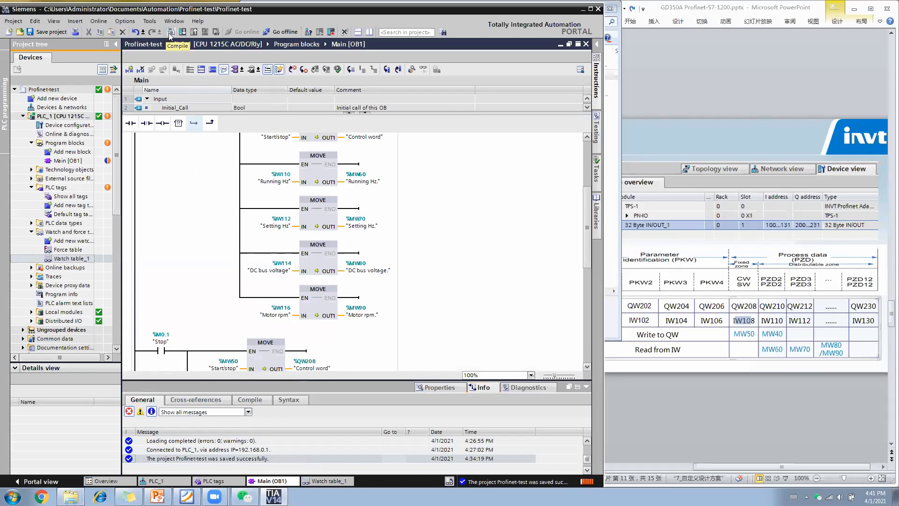
click(170, 32)
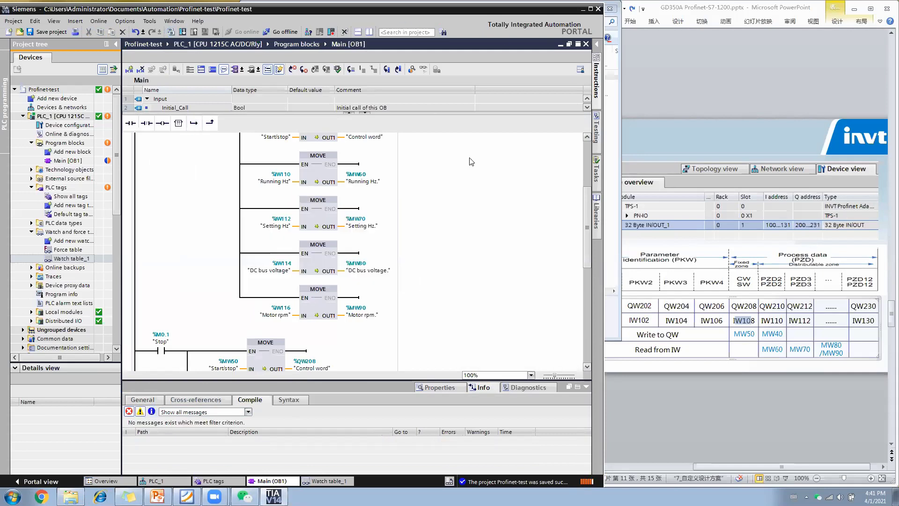
drag(247, 12, 259, 68)
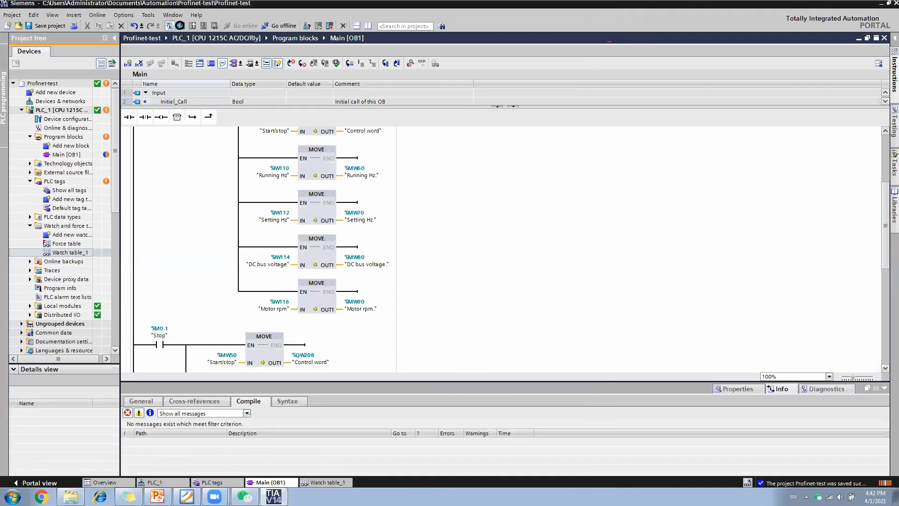
click(181, 27)
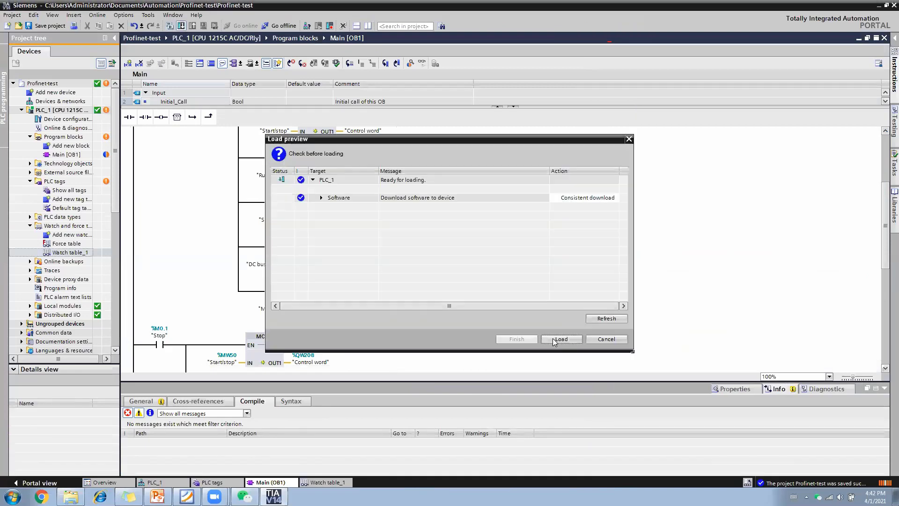
click(554, 341)
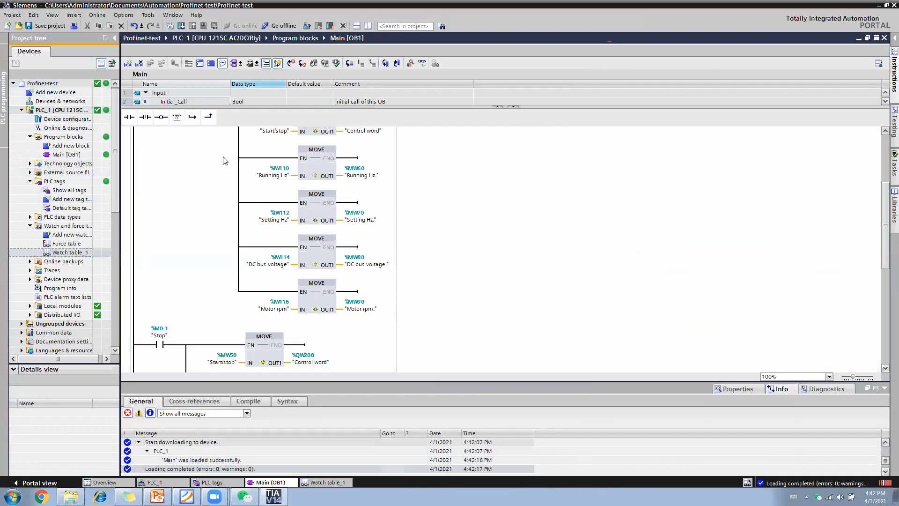
Step: Start monitoring all values in Watch table_1 and check the DC bus voltage at %IW114
scroll(218, 270, up, 5)
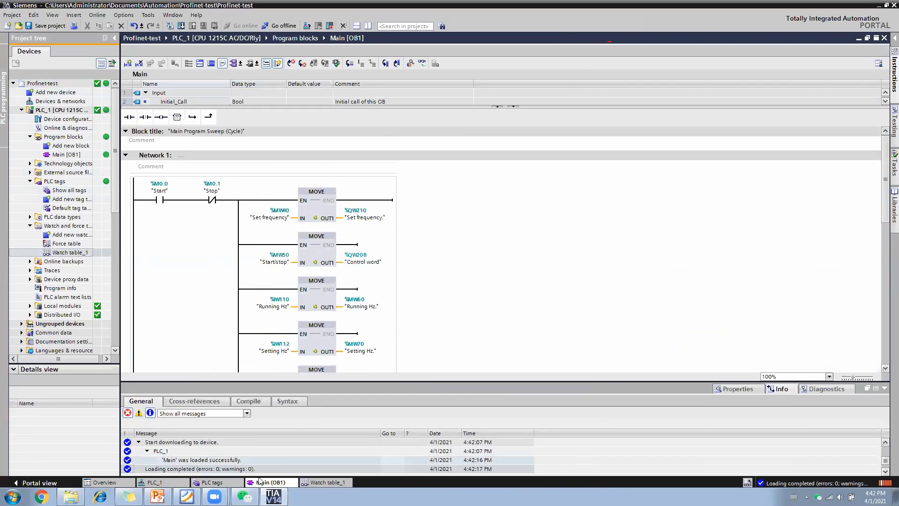
click(324, 482)
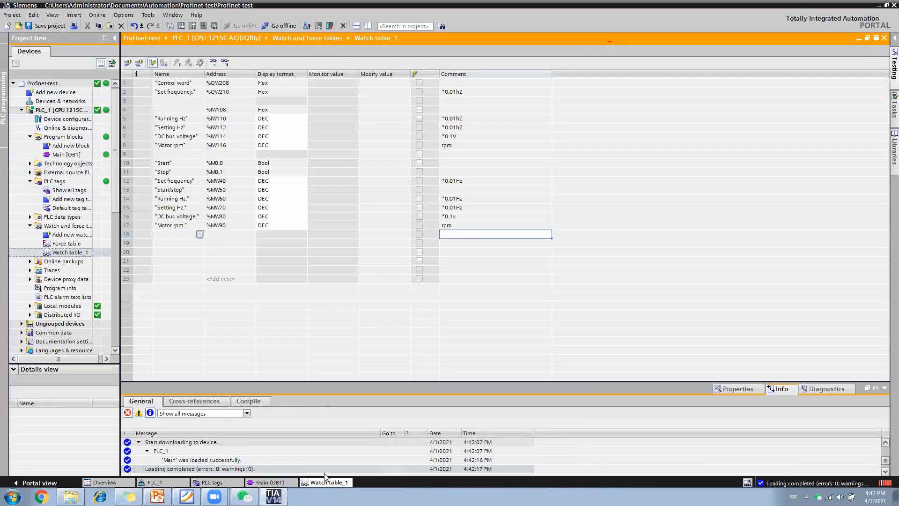
click(214, 63)
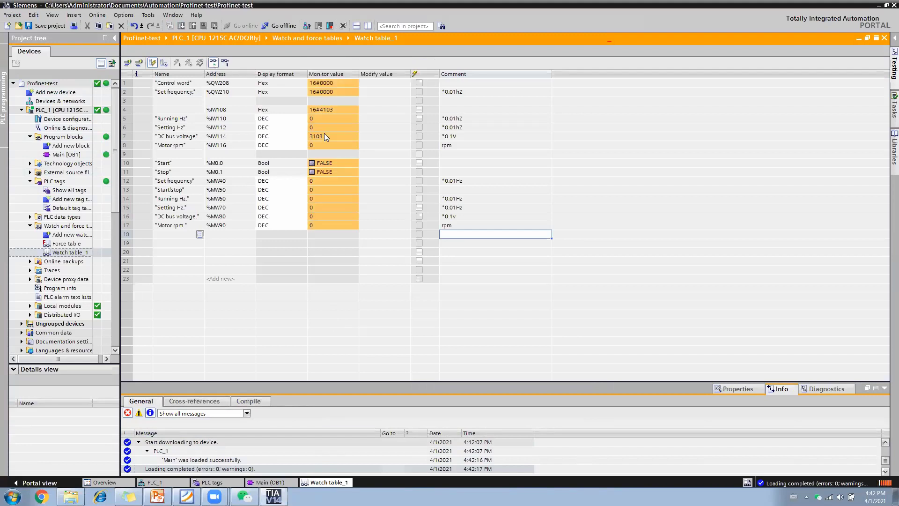
click(325, 136)
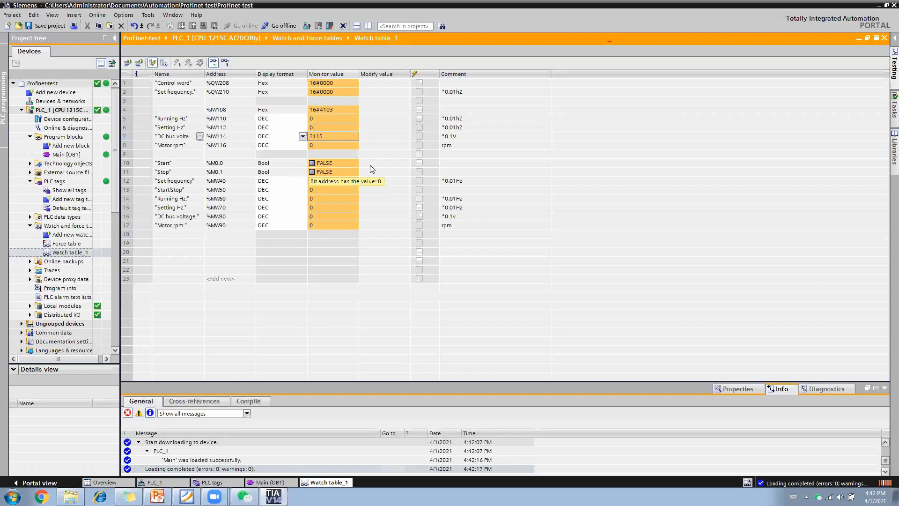
Step: Set the modify value of Start (%M0.0) to TRUE and of Set frequency (%MW40) to 4000
click(384, 165)
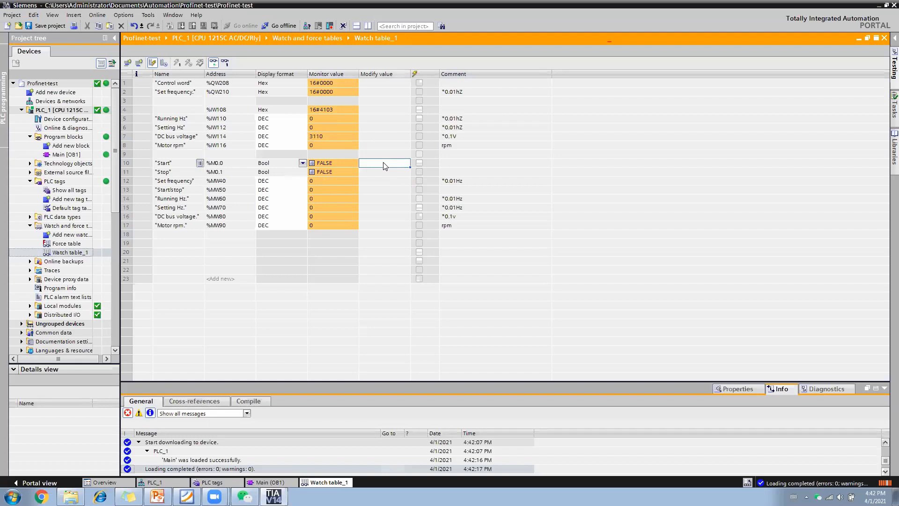
click(384, 163)
key(Return)
click(181, 183)
click(381, 182)
click(381, 182)
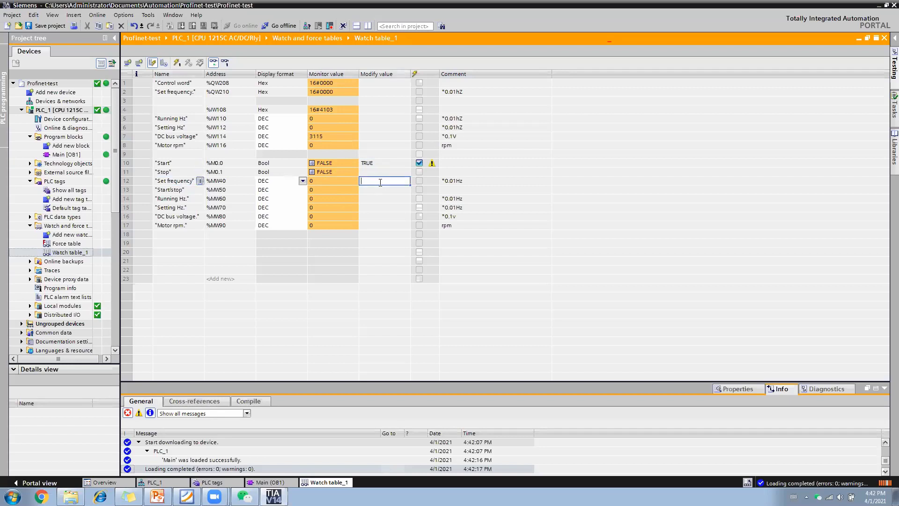
text(4000)
key(Return)
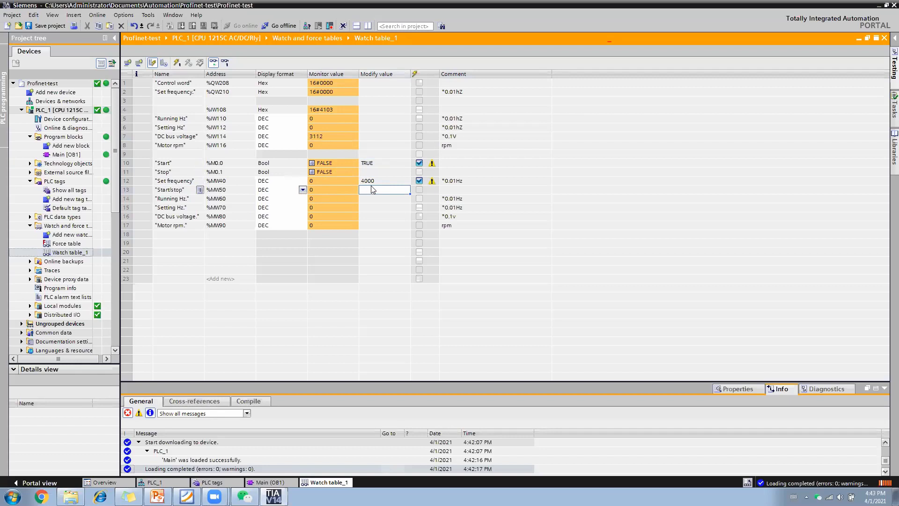
Step: Set the modify value of Start/stop (%MW50) to 1 and write all selected modify values to the PLC once
click(171, 191)
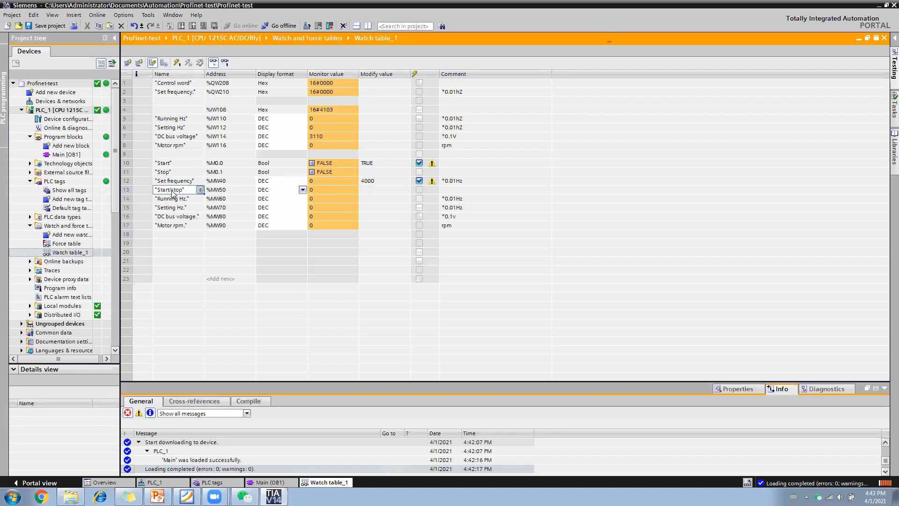
click(444, 199)
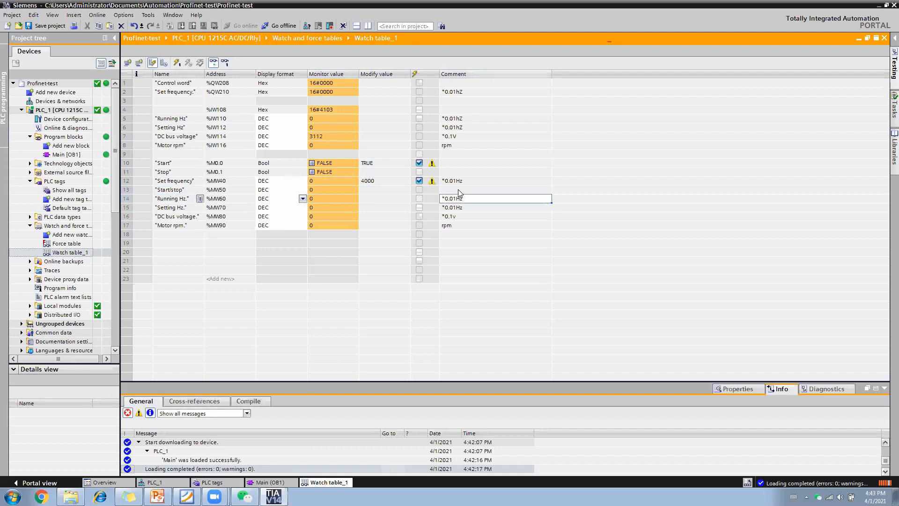
click(382, 188)
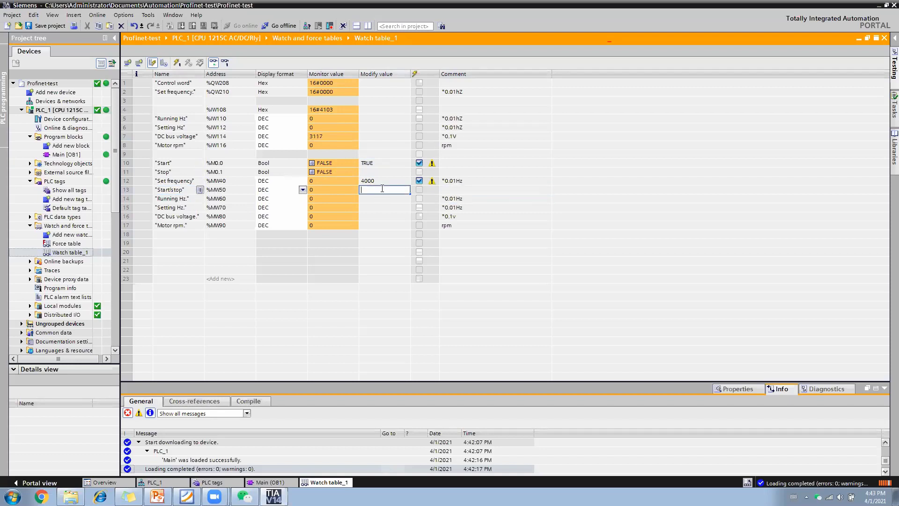
text(1)
click(370, 163)
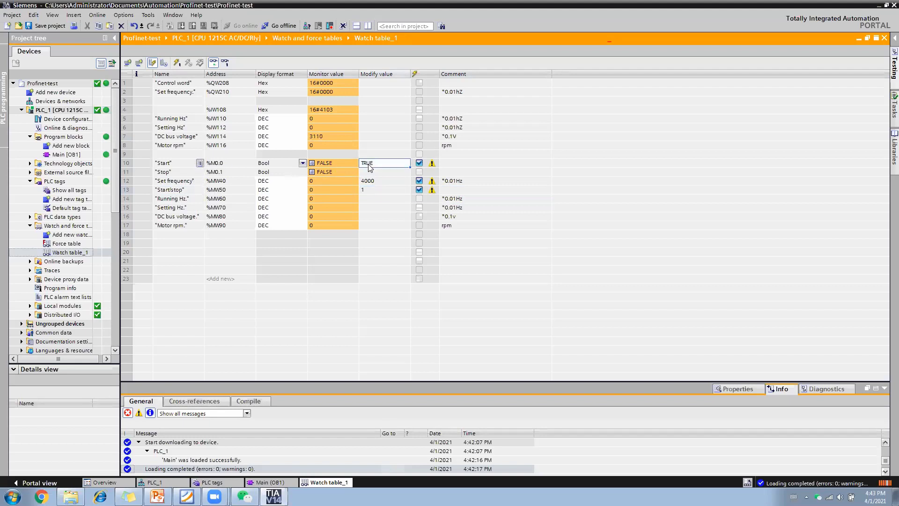
click(178, 64)
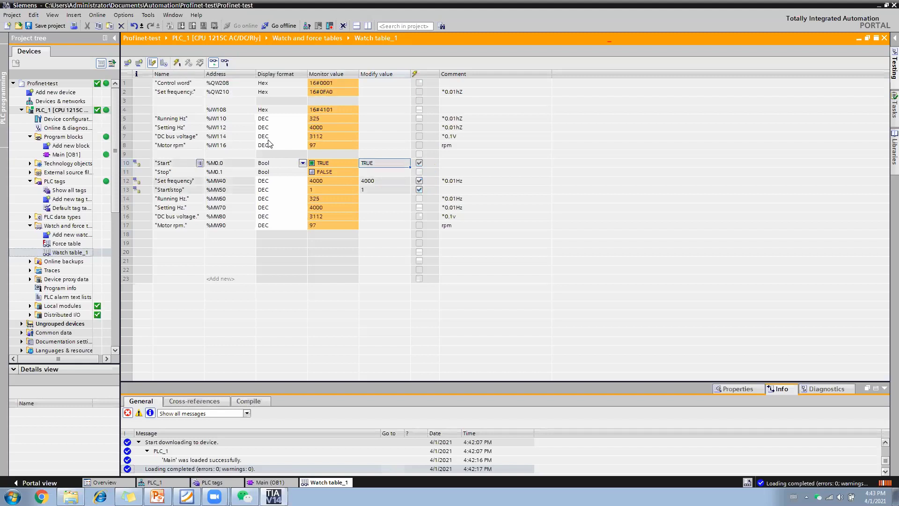
Step: Check the monitored values of Running Hz. (%MW60), Setting Hz. (%MW70), DC bus voltage. (%MW80) and Motor rpm. (%MW90)
click(179, 201)
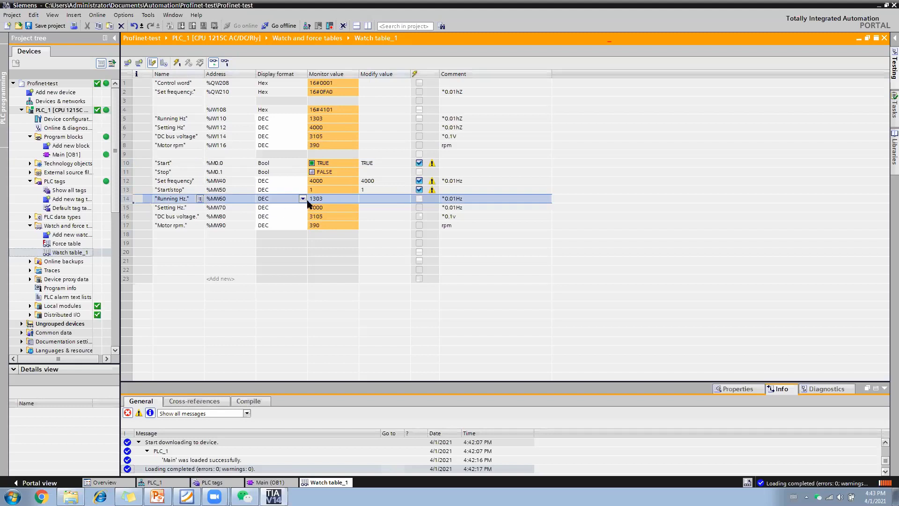
click(126, 207)
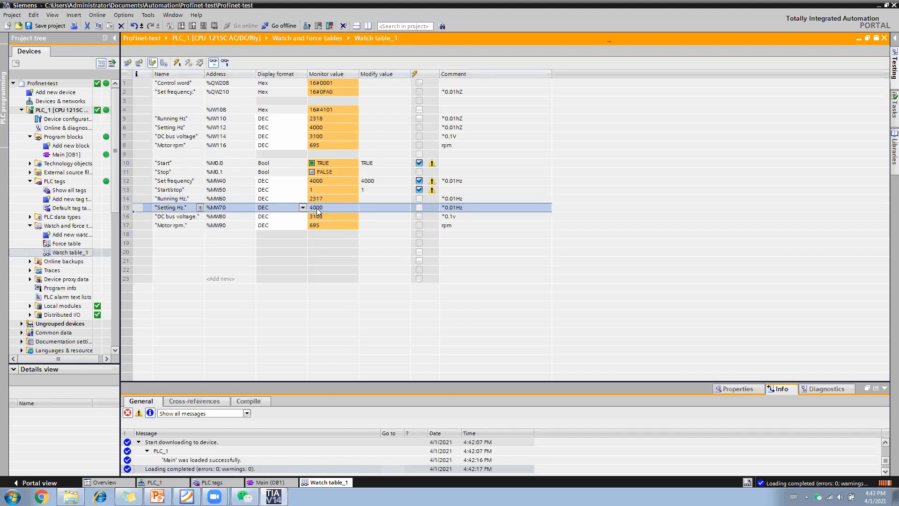
click(127, 216)
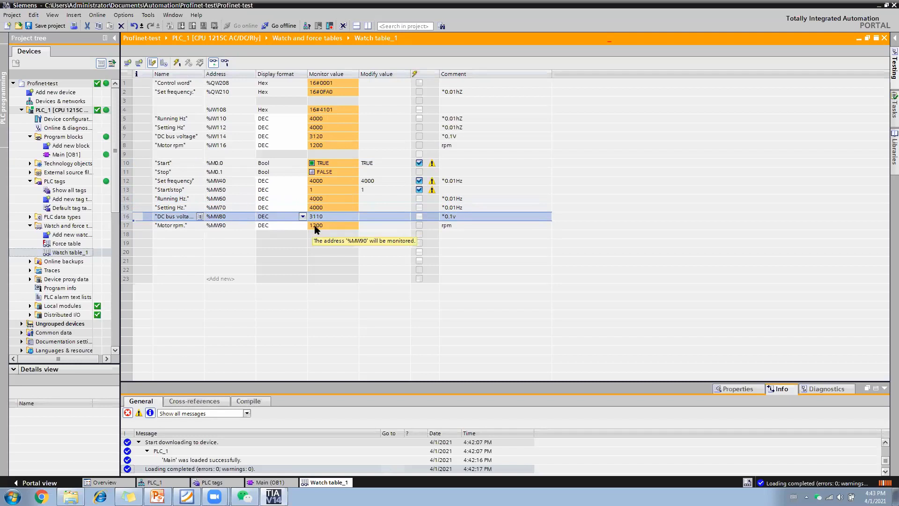
click(138, 226)
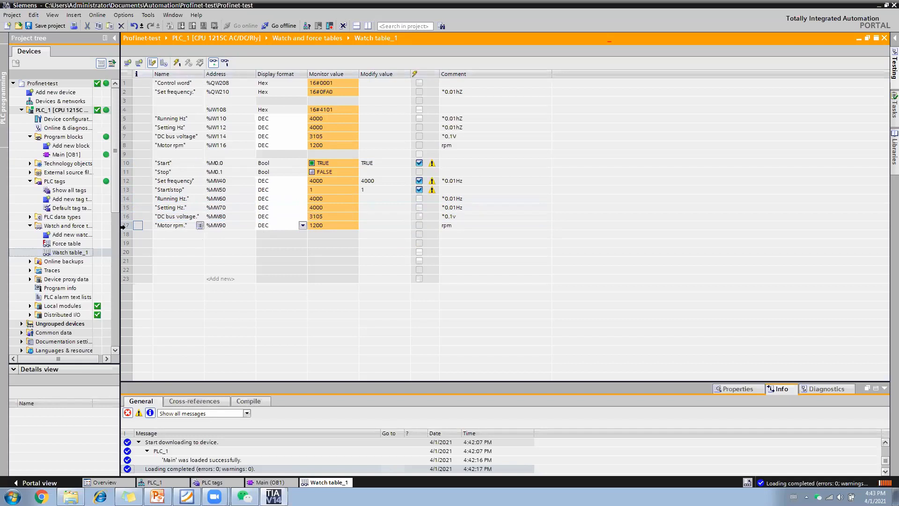
Step: Set the modify value of Set frequency (%MW40) to 2500 and write all selected modify values to the PLC once
double_click(377, 182)
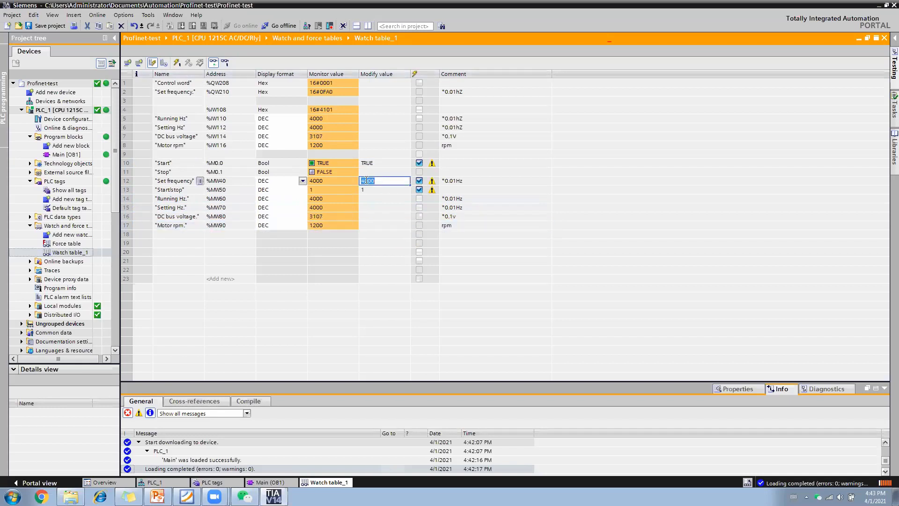
drag(365, 181, 360, 181)
key(BackSpace)
text(25)
key(Return)
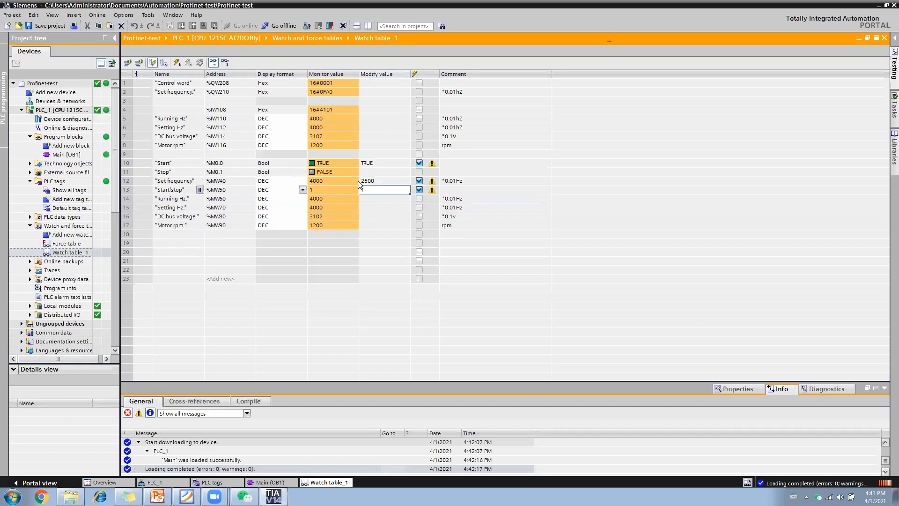
click(177, 63)
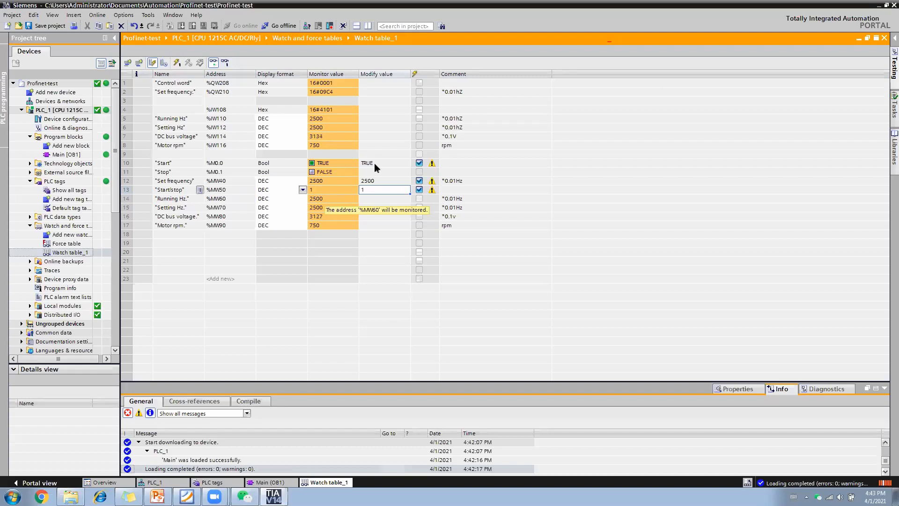
Step: Set the modify value of Set frequency (%MW40) to 0 and of Start/stop (%MW50) to 5
click(376, 180)
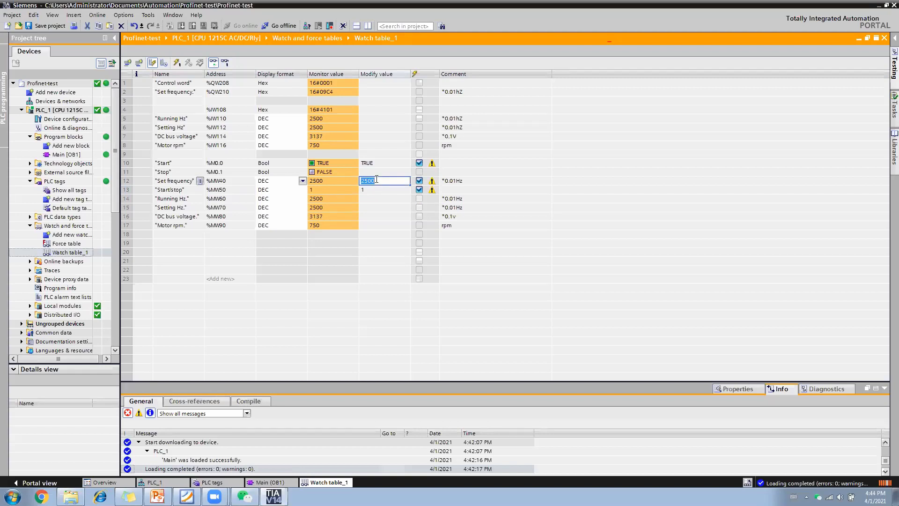
text(0)
key(Return)
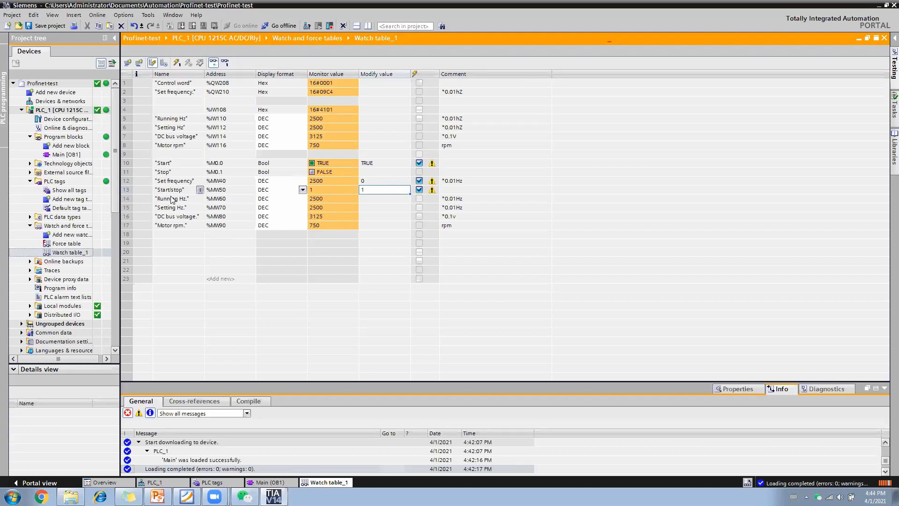
double_click(371, 190)
text(5)
click(122, 174)
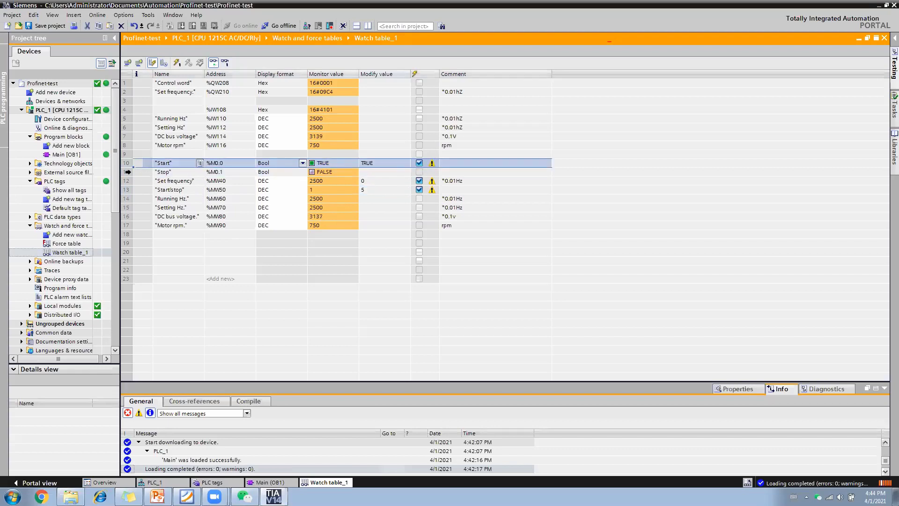
Step: Set the modify value of Start (%M0.0) to FALSE and of Stop (%M0.1) to TRUE
click(384, 173)
double_click(383, 165)
text(0)
key(Return)
click(378, 171)
text(1)
key(Return)
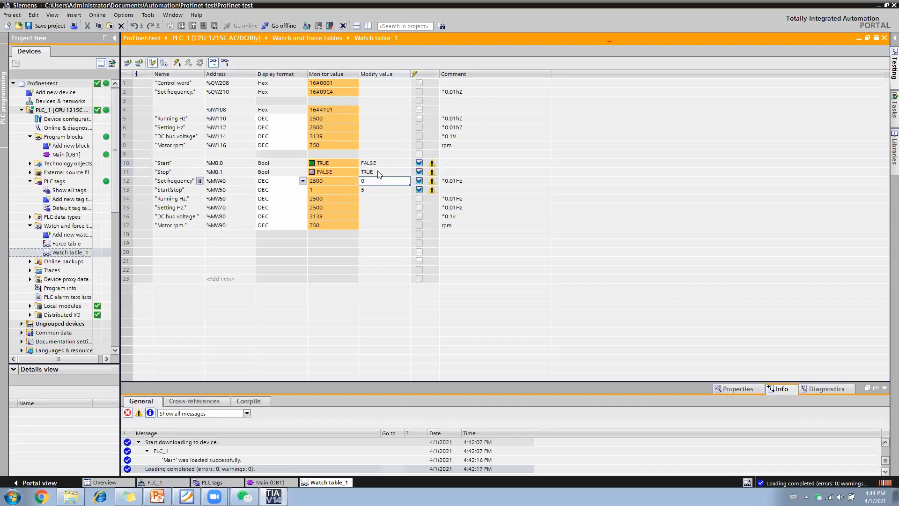
key(Up)
key(Up)
click(378, 171)
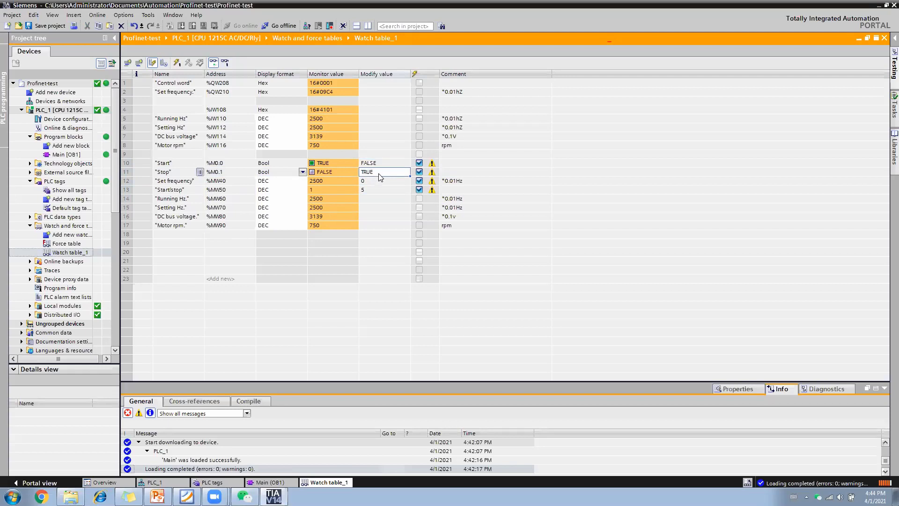
Step: Write all selected modify values to the PLC once to stop the drive, and watch the monitored values
click(380, 189)
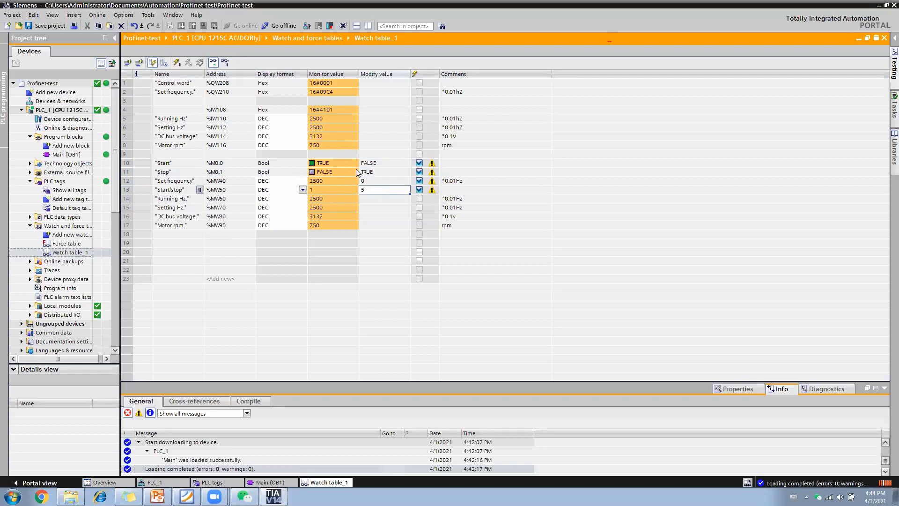
click(177, 65)
click(377, 226)
key(Down)
key(Down)
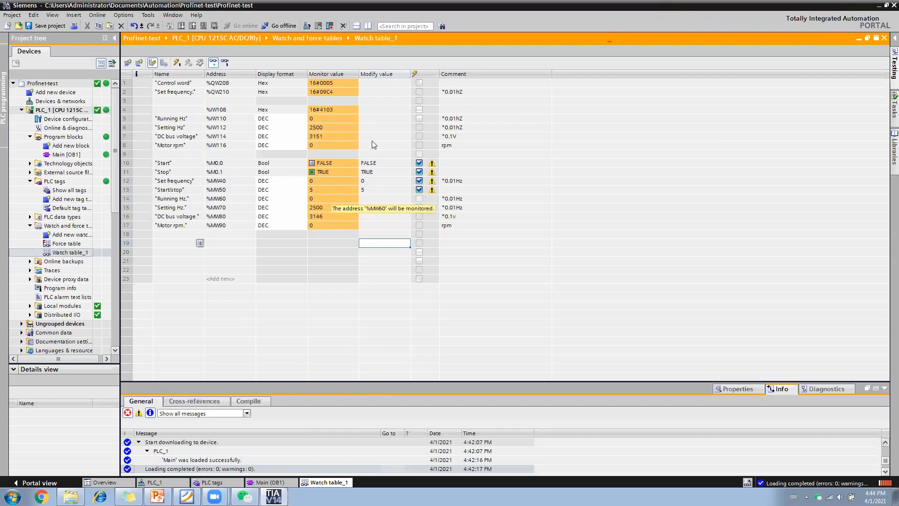
click(380, 172)
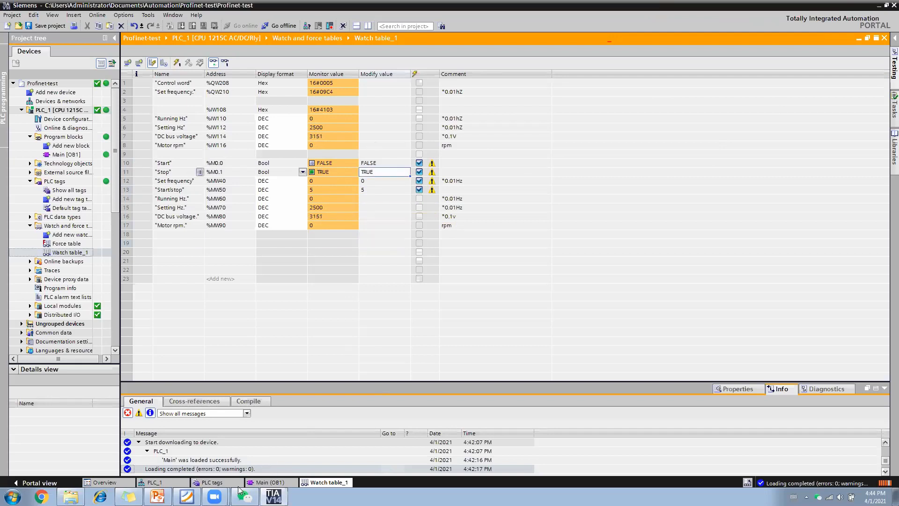
Step: Switch to the GD350A Profinet-S7-1200.pptx presentation in PowerPoint, maximize it and show the normal view with slide thumbnails
click(157, 496)
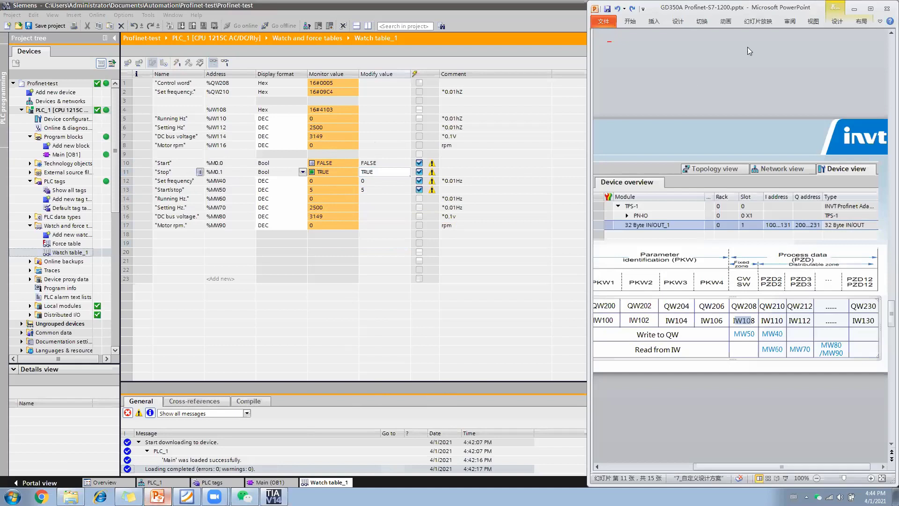
double_click(781, 9)
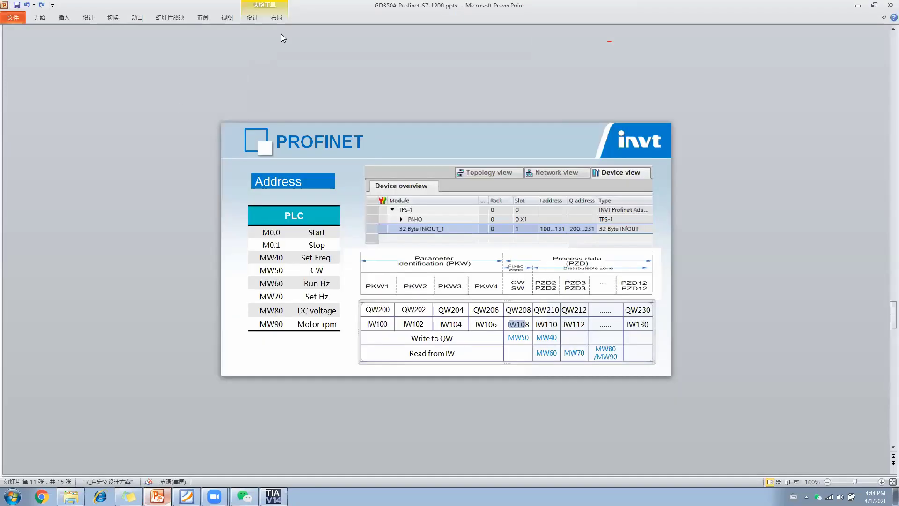
click(277, 17)
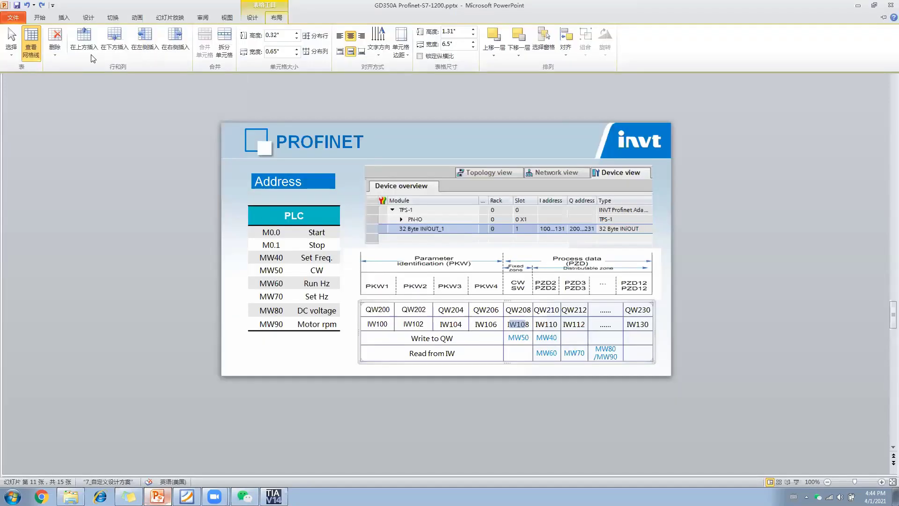
click(227, 18)
click(14, 45)
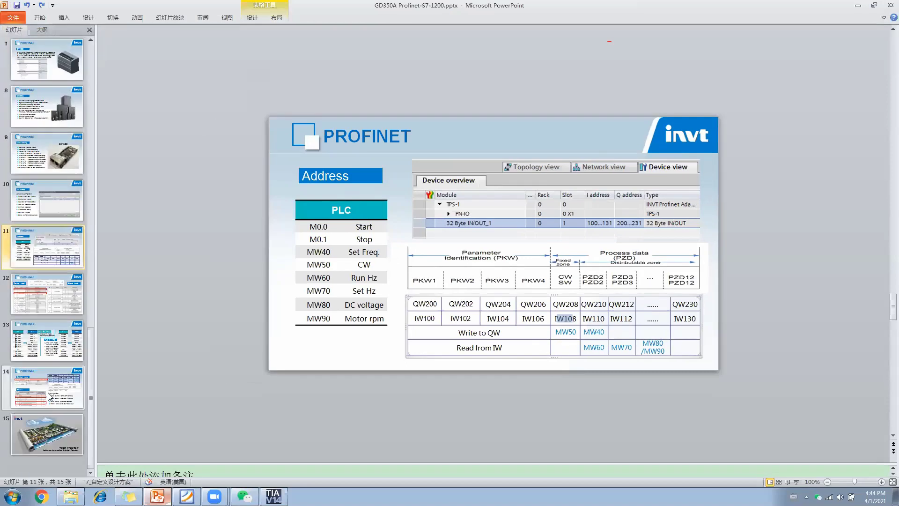
Step: Review the control word and status word tables on slide 12 and the PKW1 parameter read/write logic on slide 14, enlarged to 150%
scroll(467, 286, up, 2)
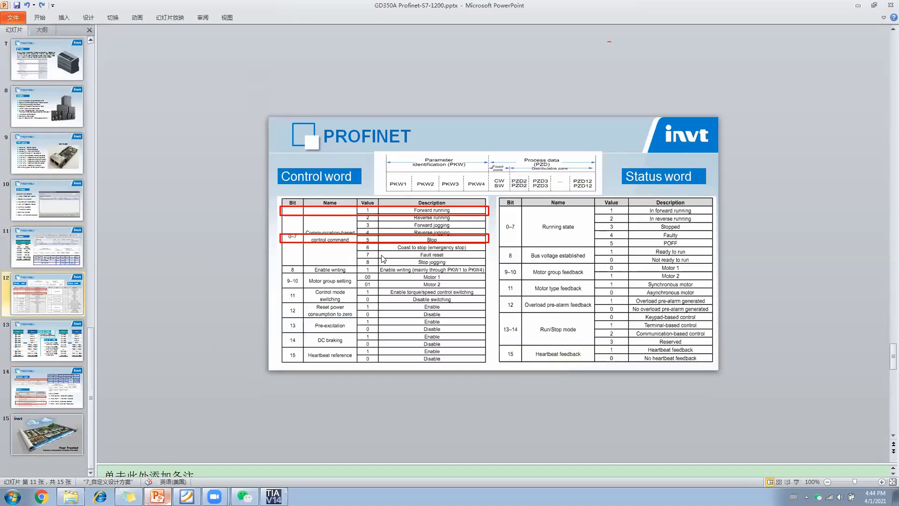
scroll(407, 258, down, 1)
scroll(423, 259, down, 1)
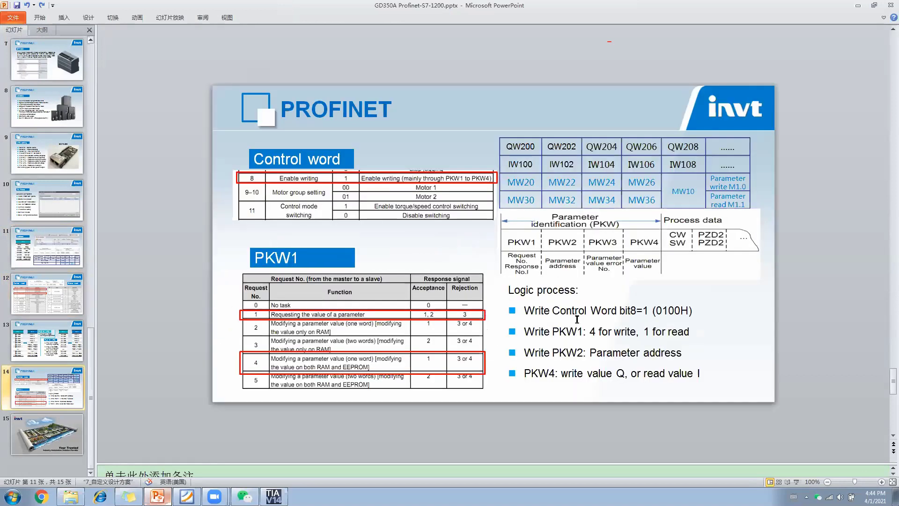
scroll(578, 318, up, 5)
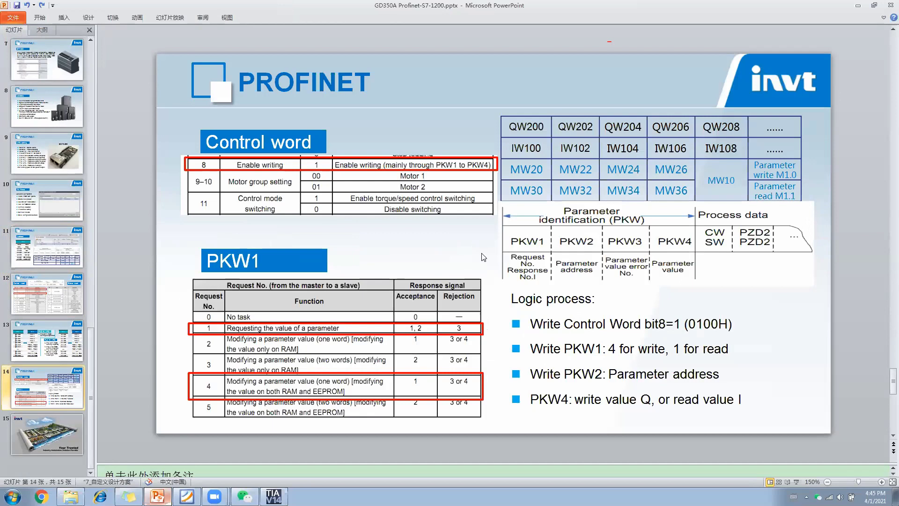